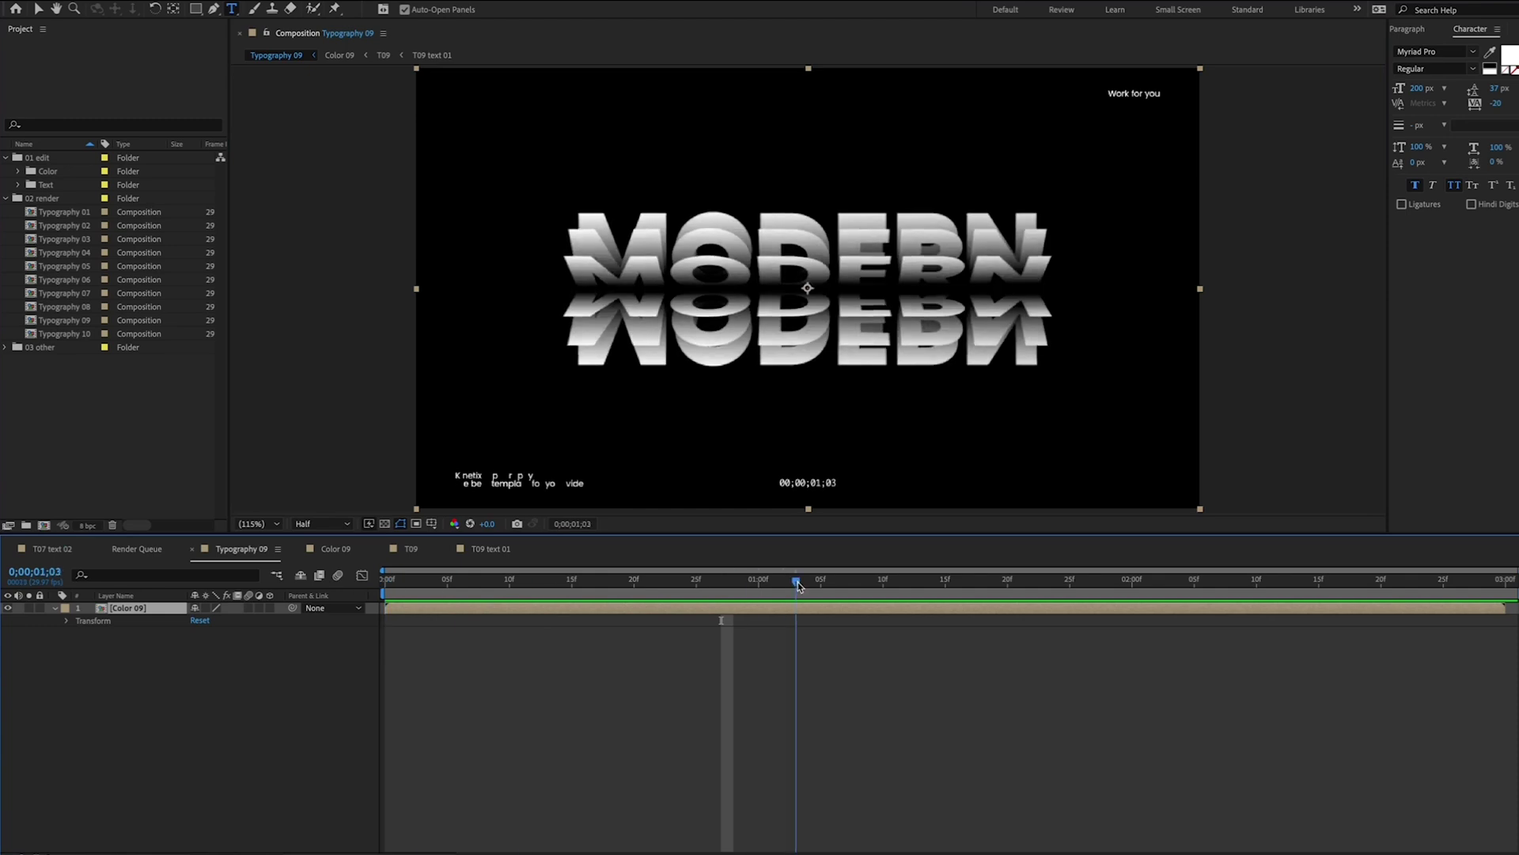
Step: Change the T09 text 01 title from MODERN to MERLE and preview the Typography 09 animation
click(490, 549)
double_click(686, 295)
text(MERLE)
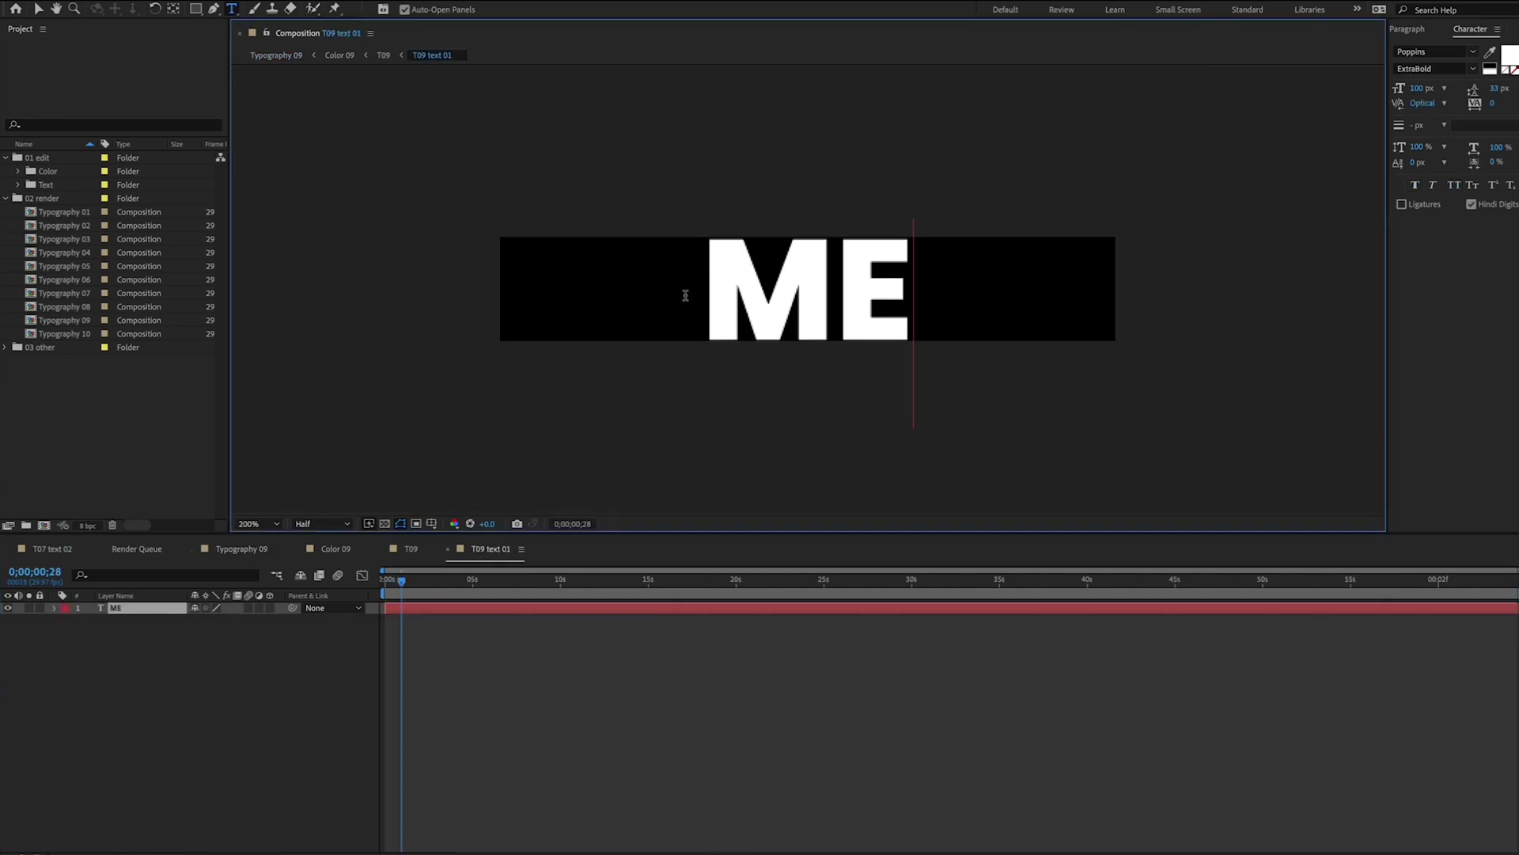
click(235, 549)
key(space)
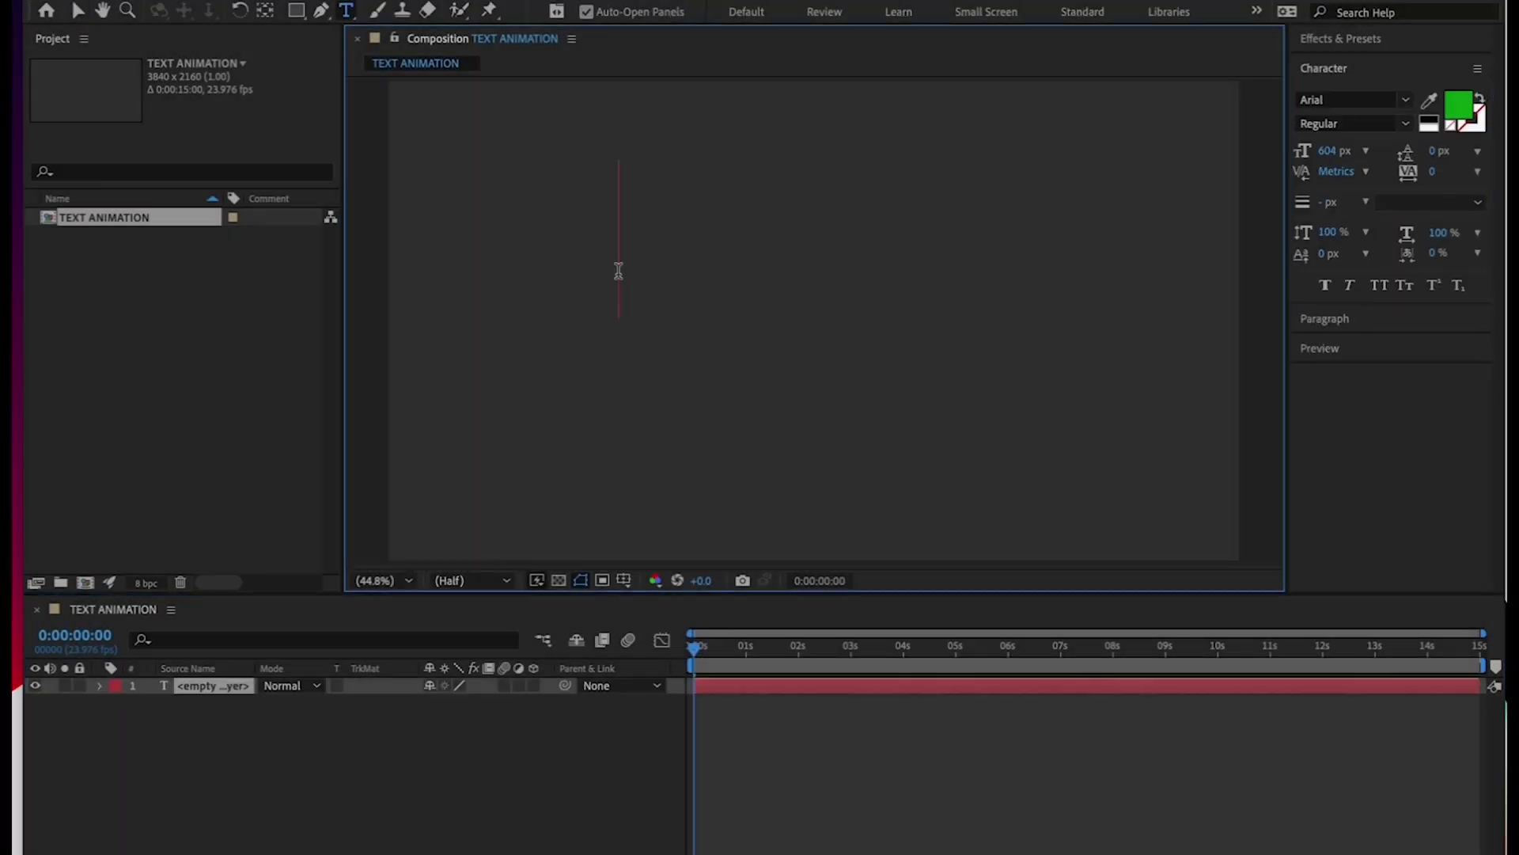
Step: Type MERLE and style the whole word as red Century Gothic text
text(MERLE)
key(ctrl+a)
click(1459, 104)
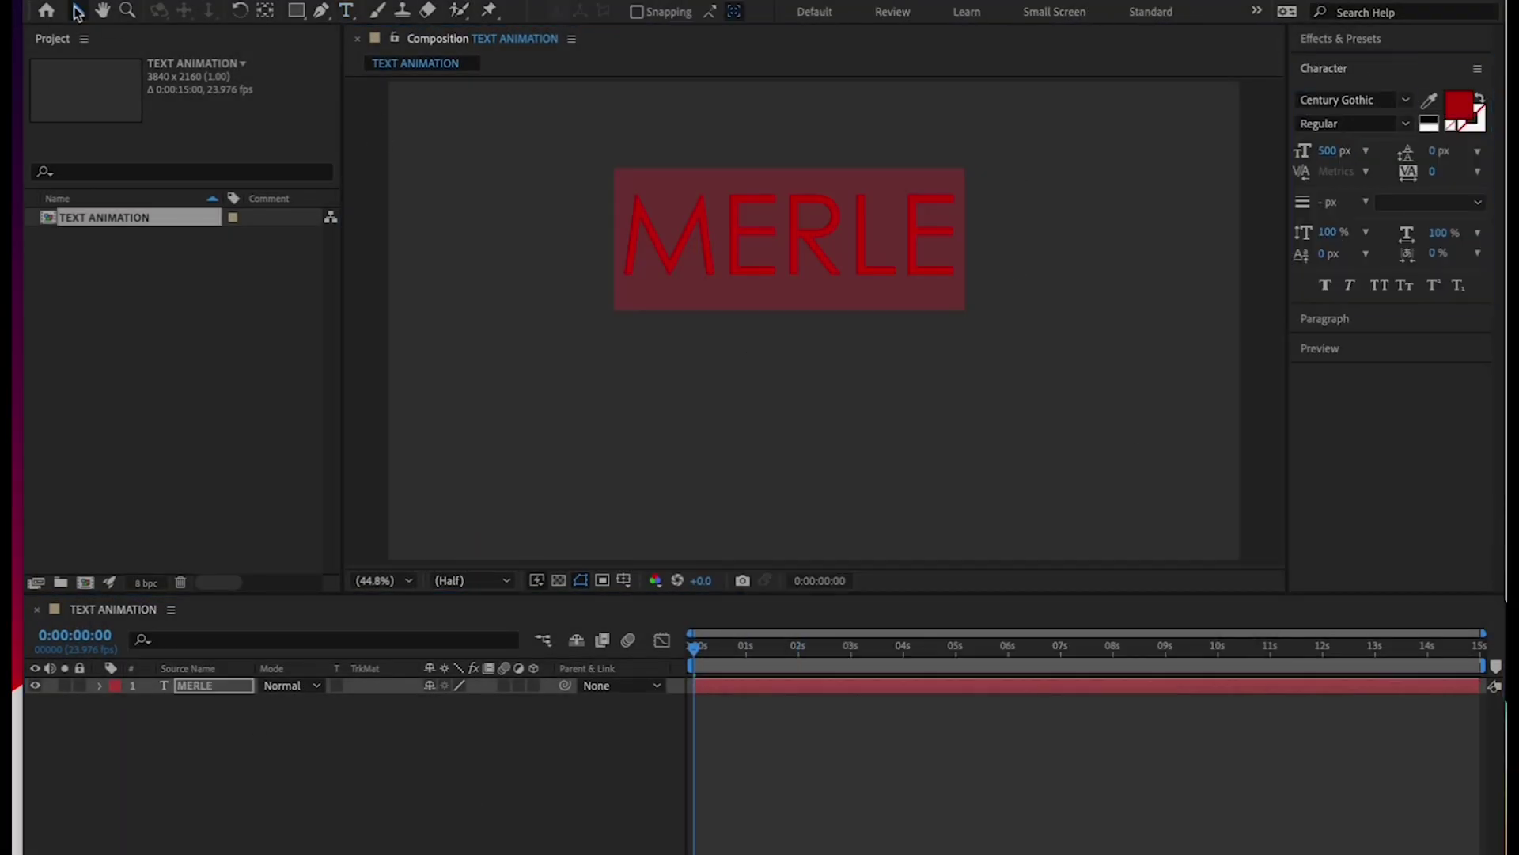
click(76, 11)
Step: Keyframe MERLE's Position from off the left edge at 0 s toward the 3-second mark
click(99, 686)
click(118, 719)
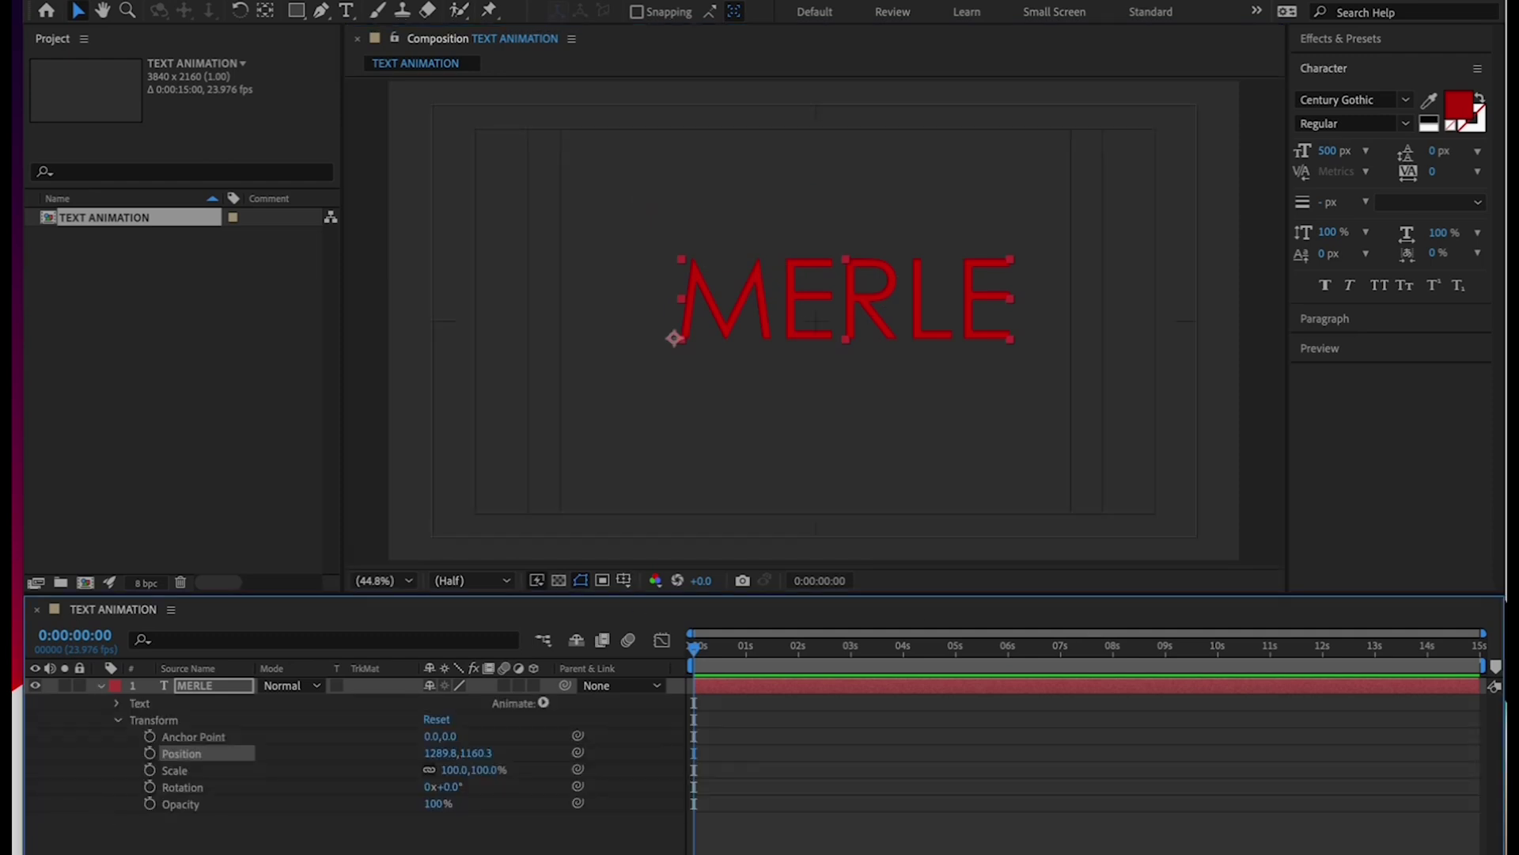
click(182, 754)
key(Caps_Lock)
click(866, 651)
key(Caps_Lock)
click(150, 753)
key(Home)
drag(440, 753, 372, 753)
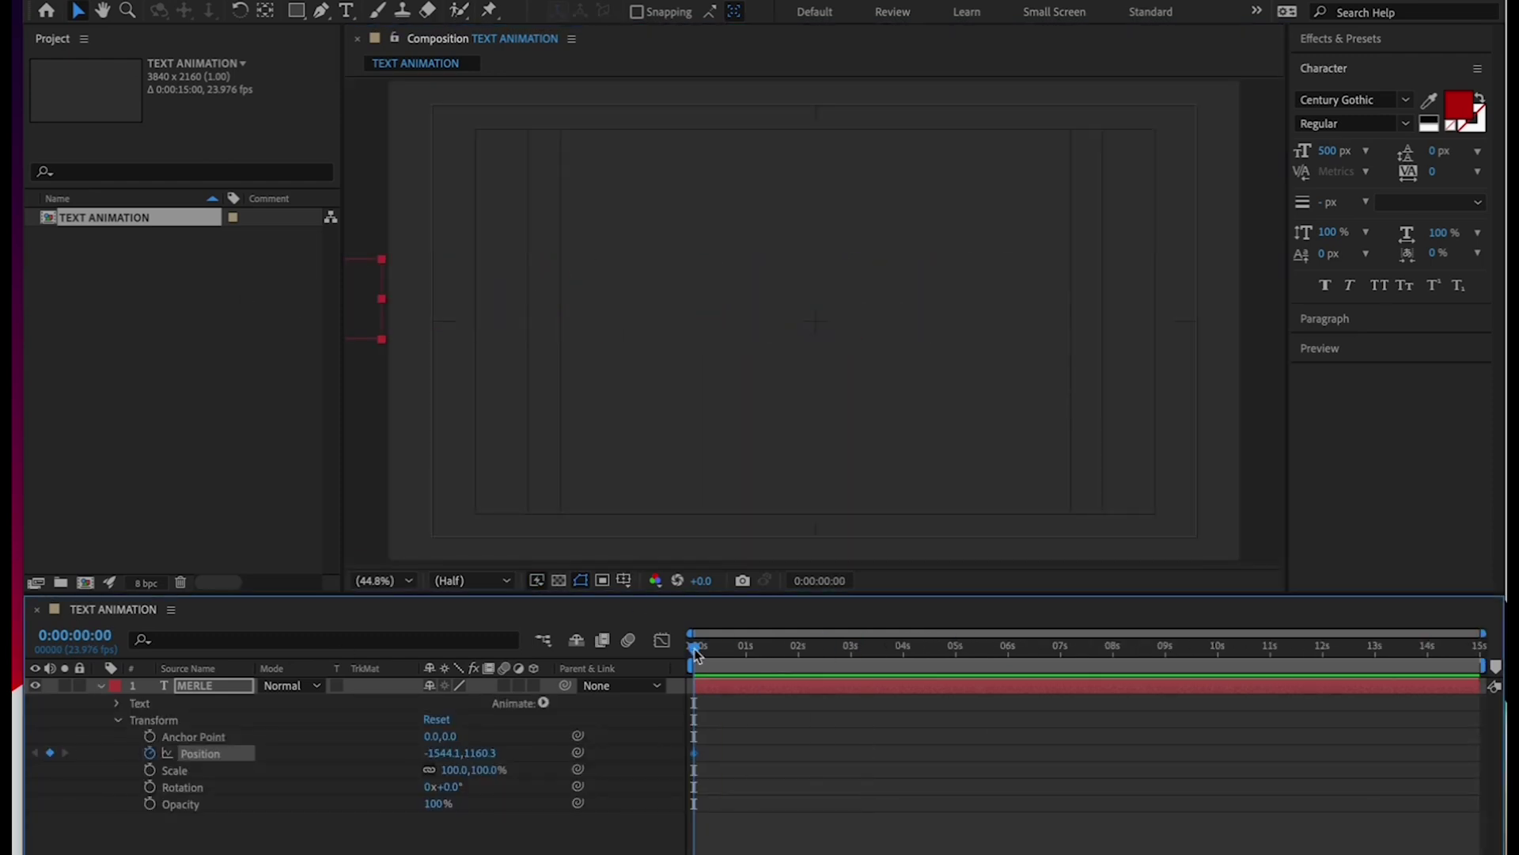
drag(694, 651, 847, 651)
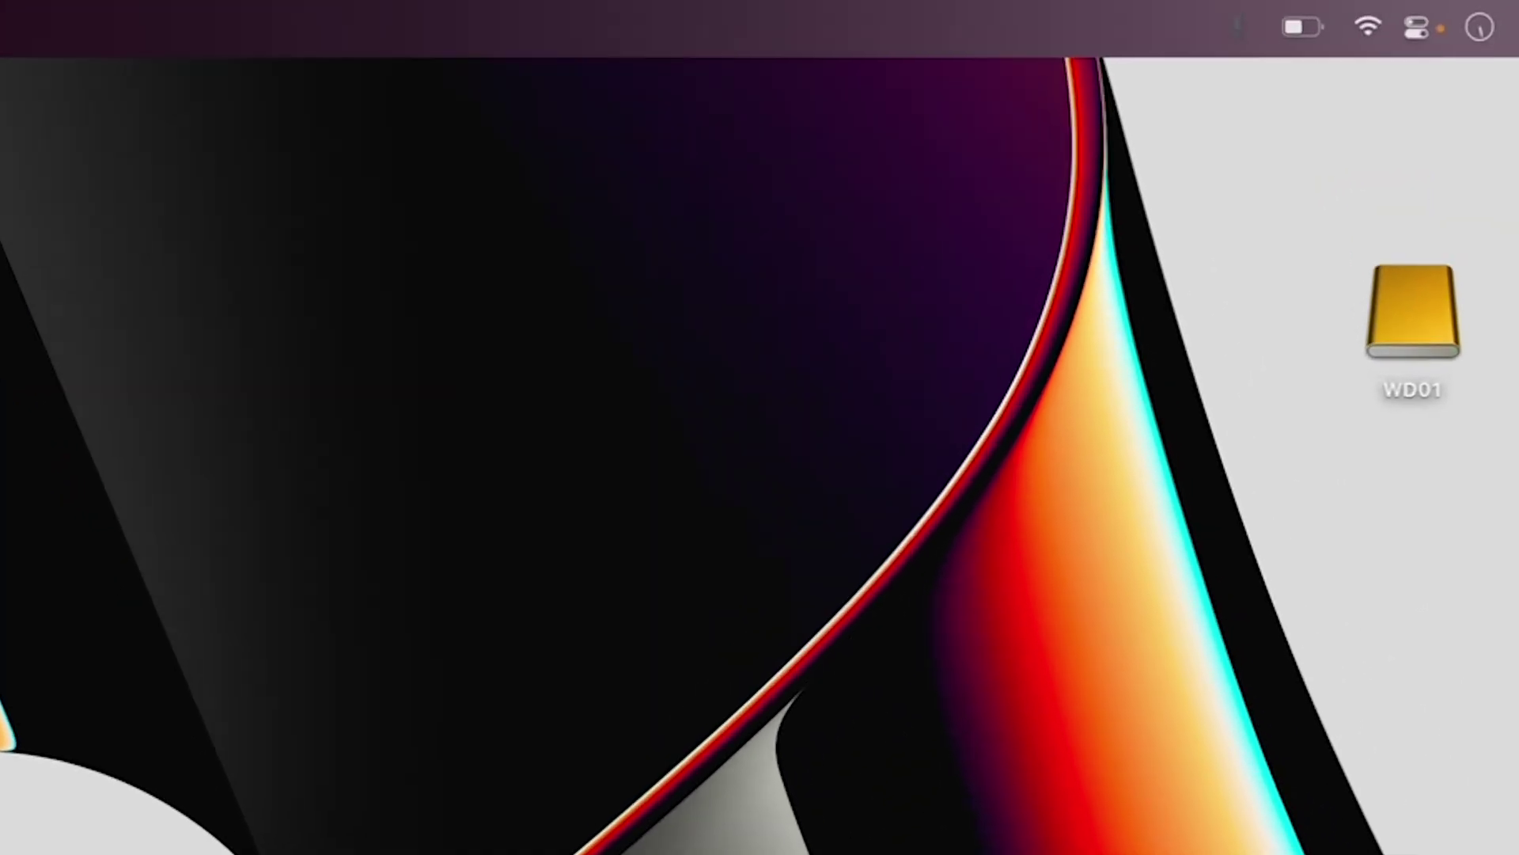
Step: Create a new folder named TEXT ANIMATION on the desktop
key(super+shift+n)
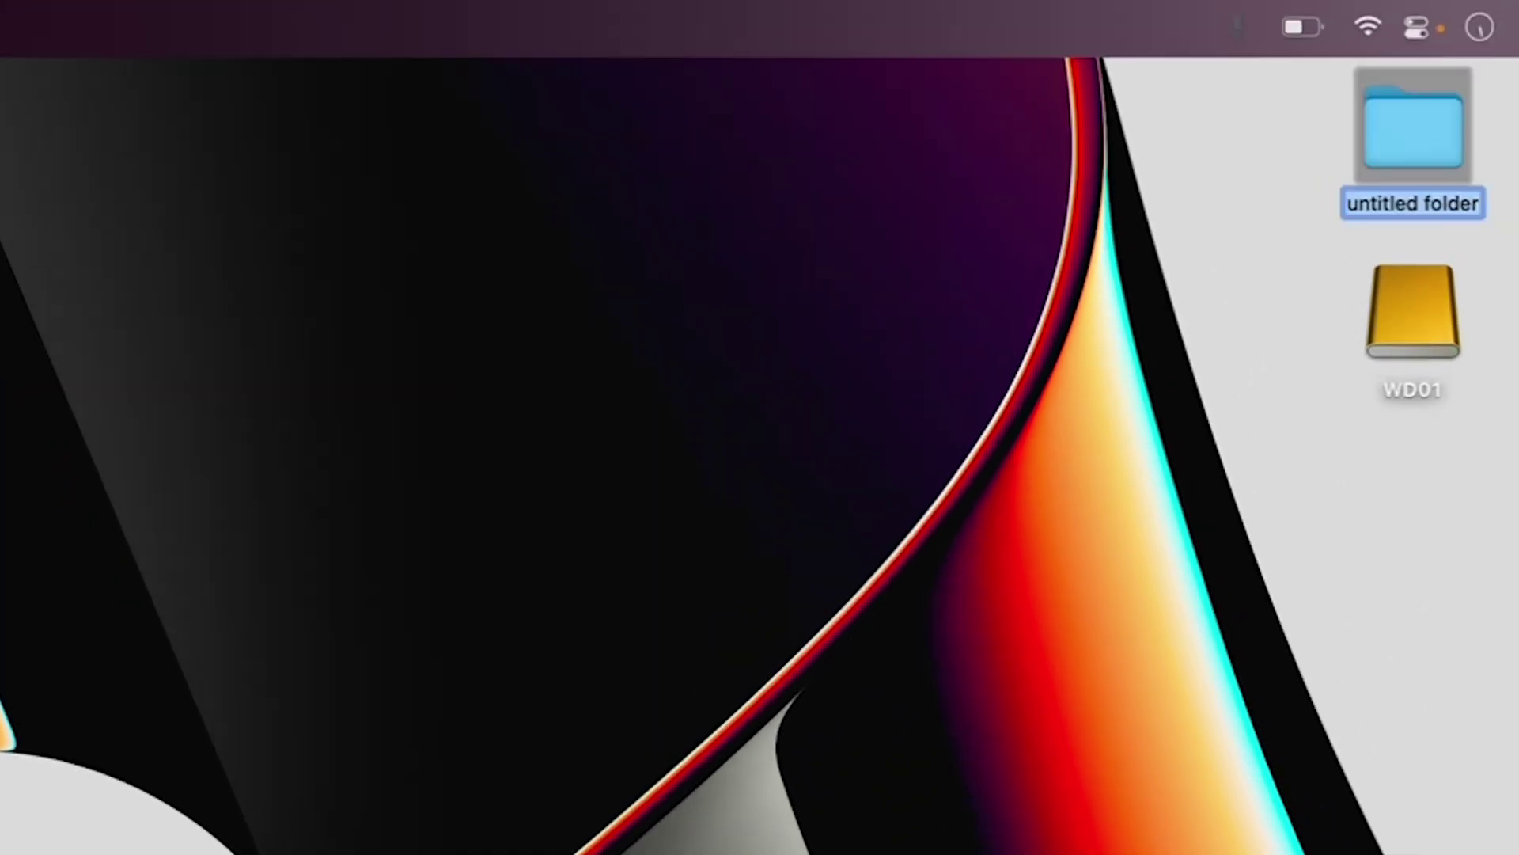
text(TEXT ANIMATION)
key(Return)
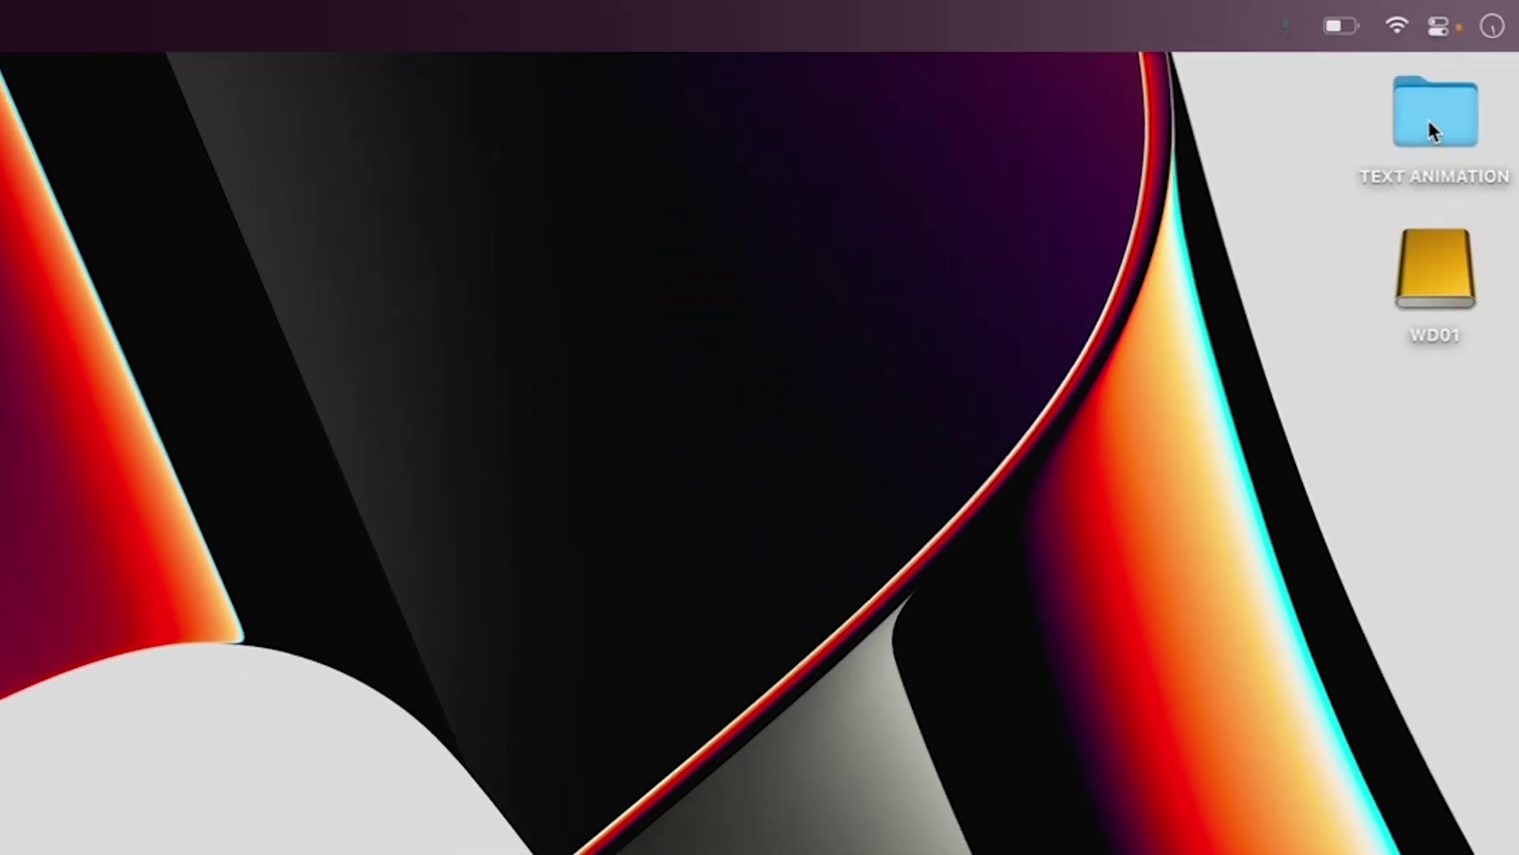
Step: Add a 0 FINALS subfolder inside TEXT ANIMATION and close the folder window
double_click(1405, 146)
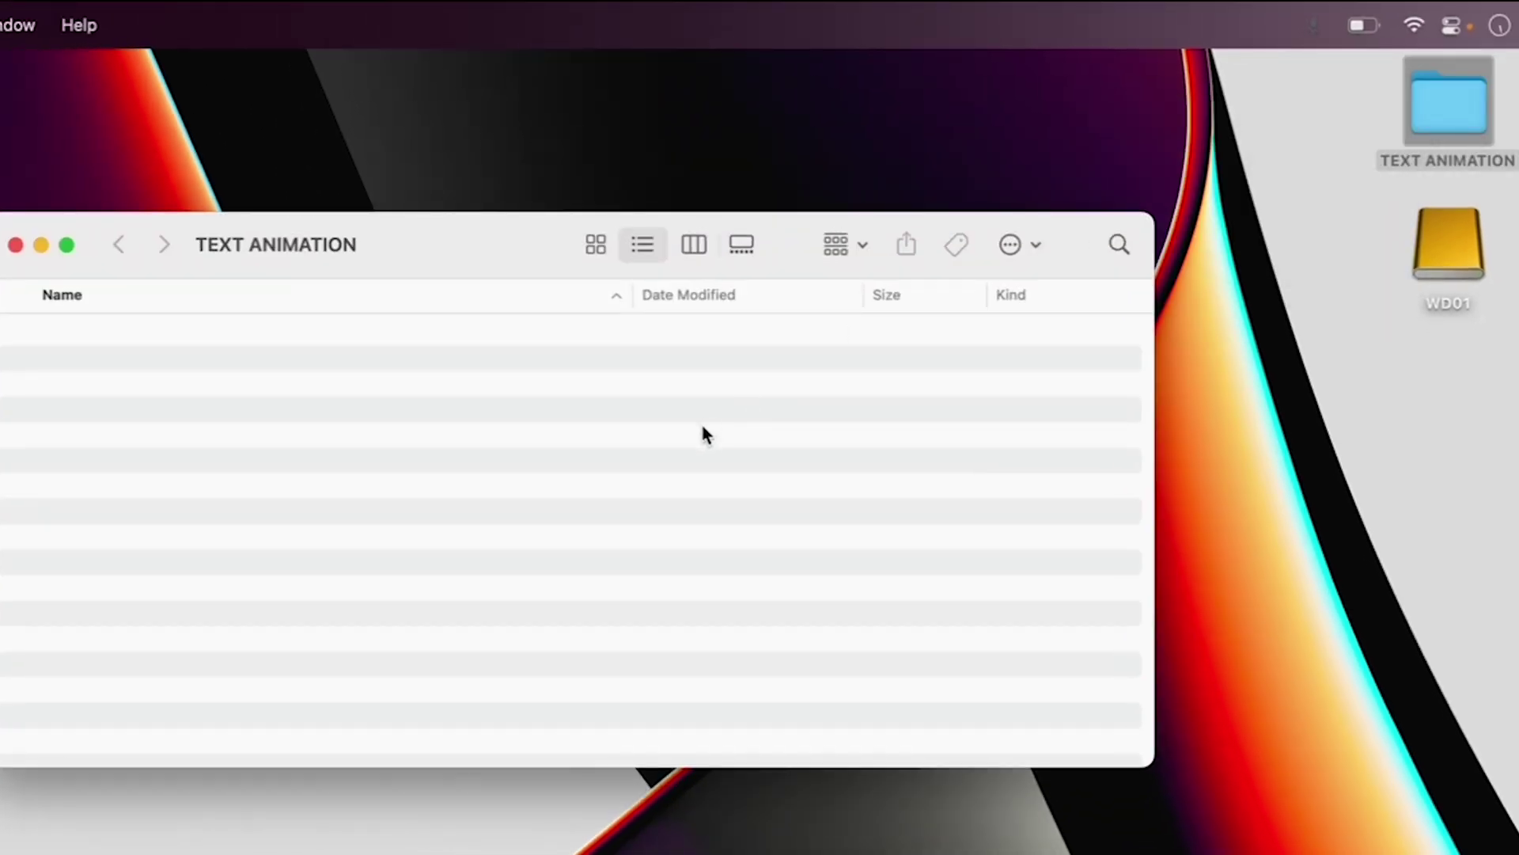
key(super+shift+n)
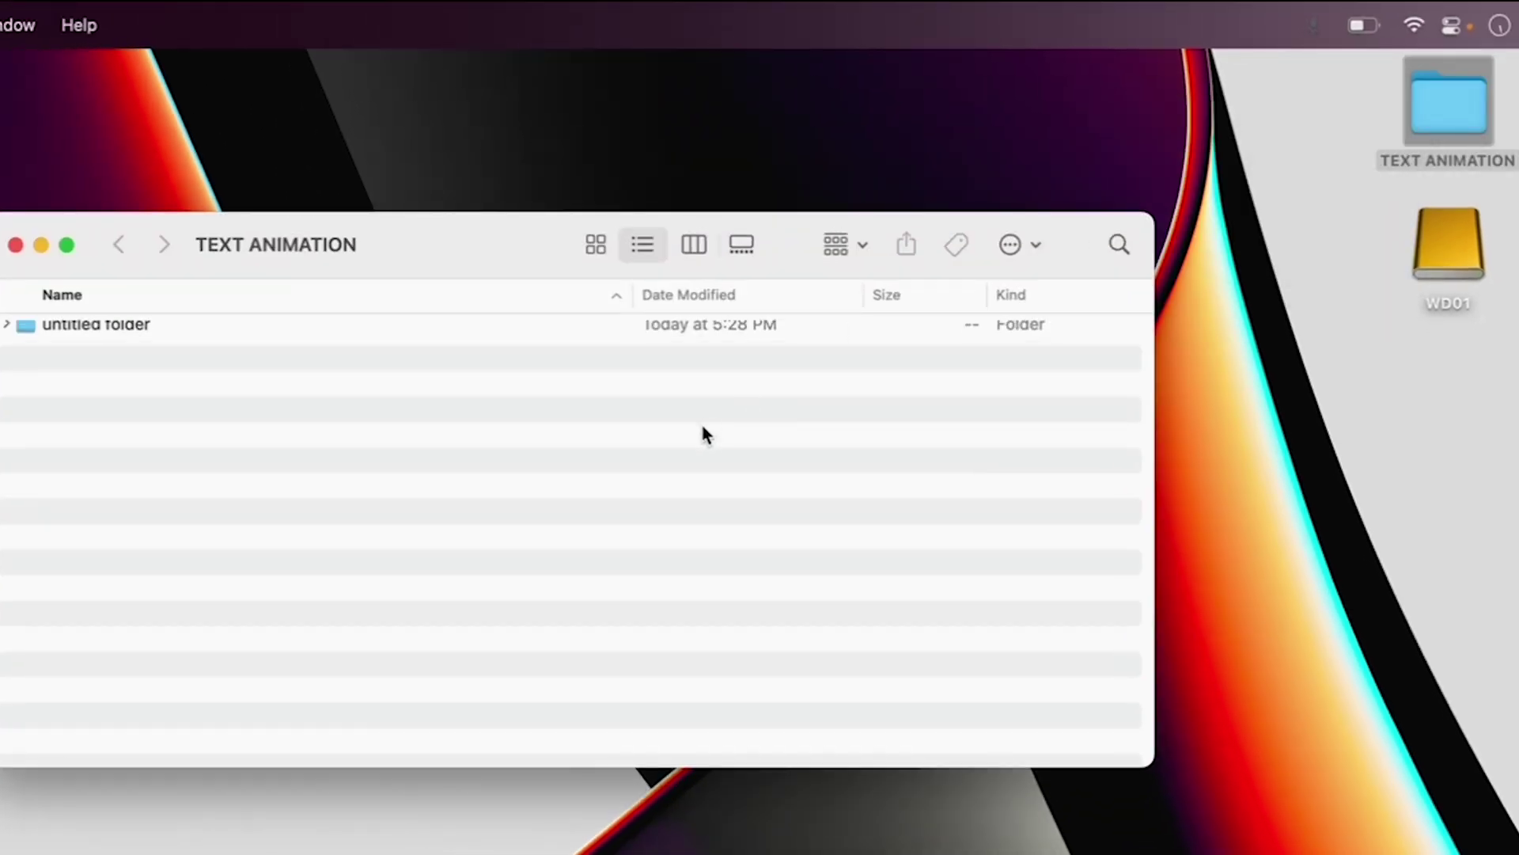
text(0 FINALS)
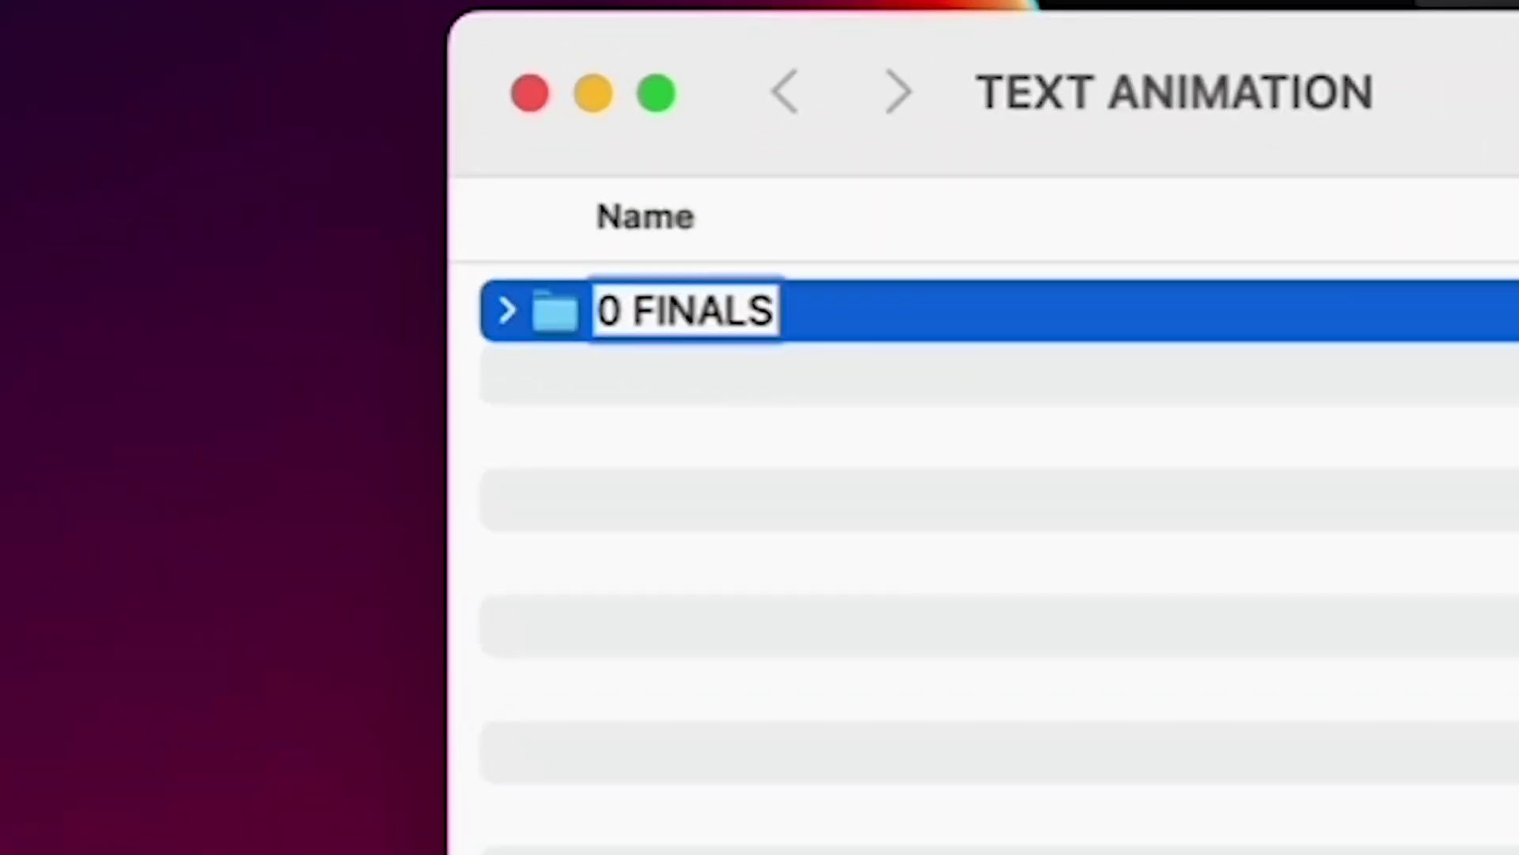
key(Return)
click(797, 411)
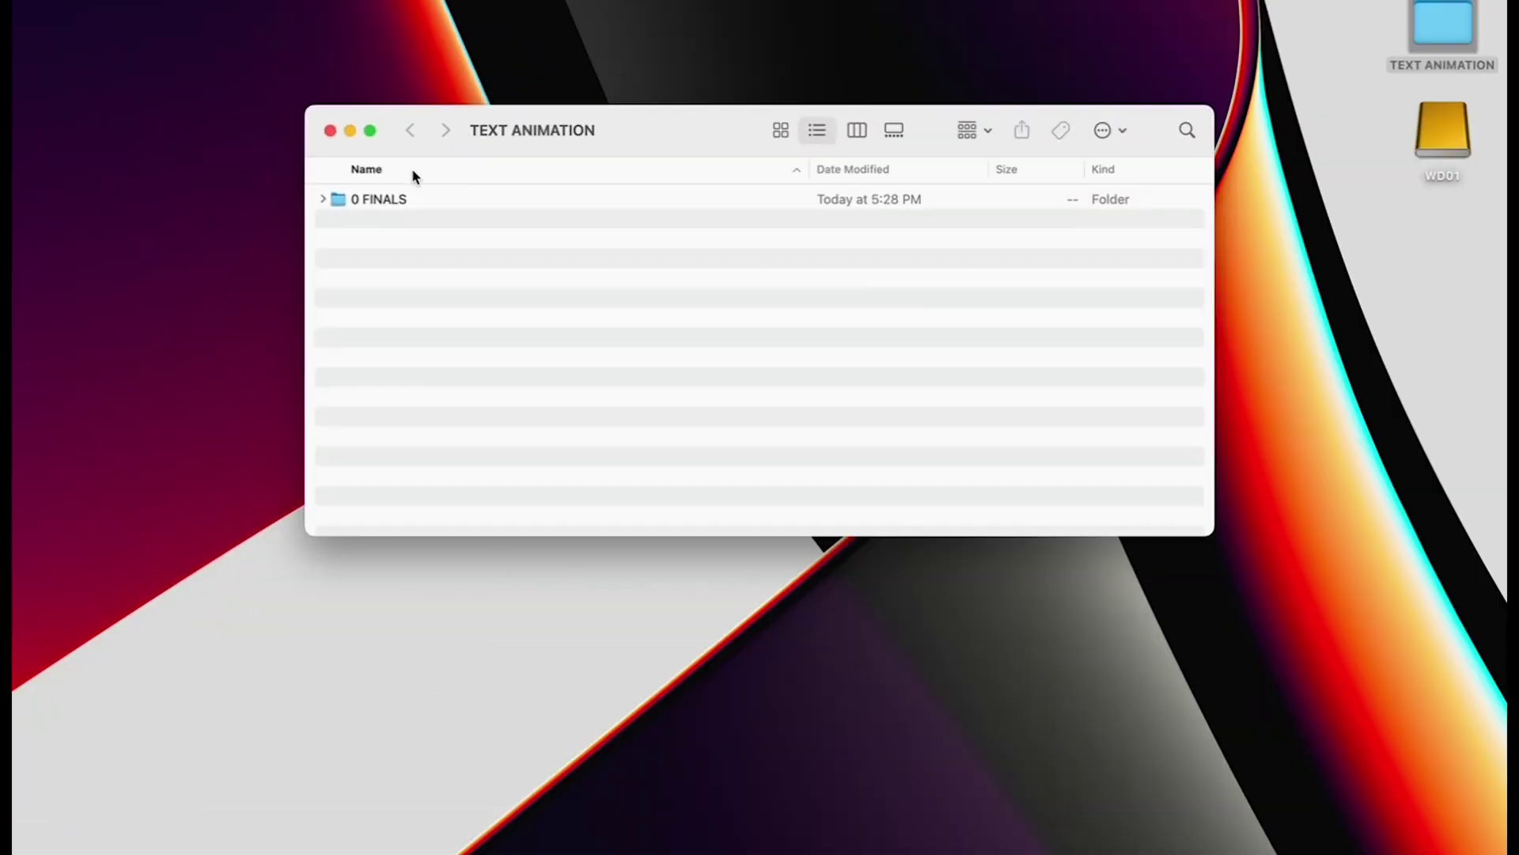
click(330, 130)
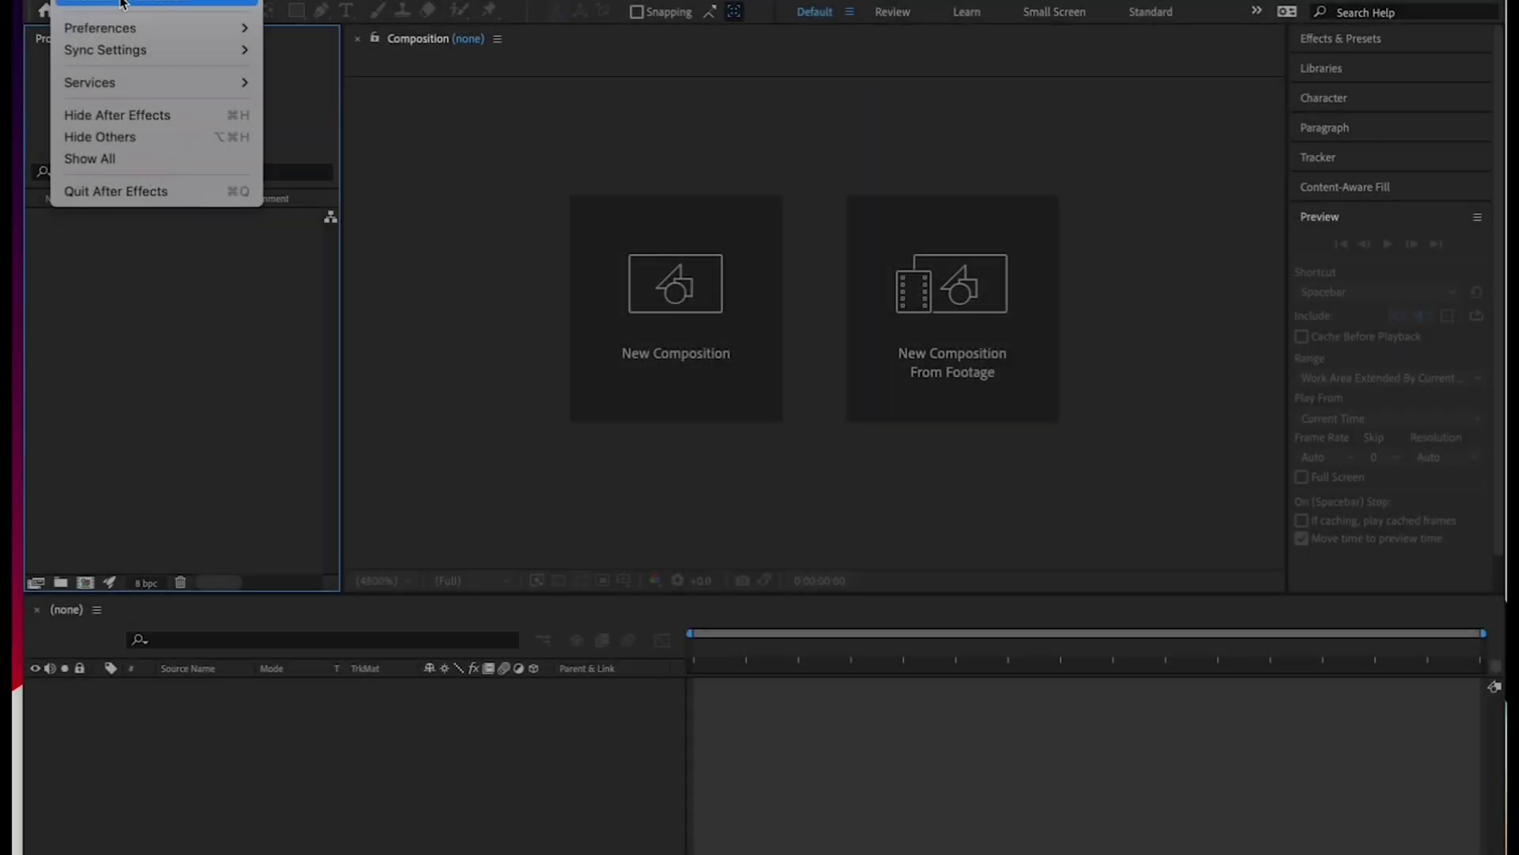
Step: Check the After Effects version details and start a new, empty project
click(87, 6)
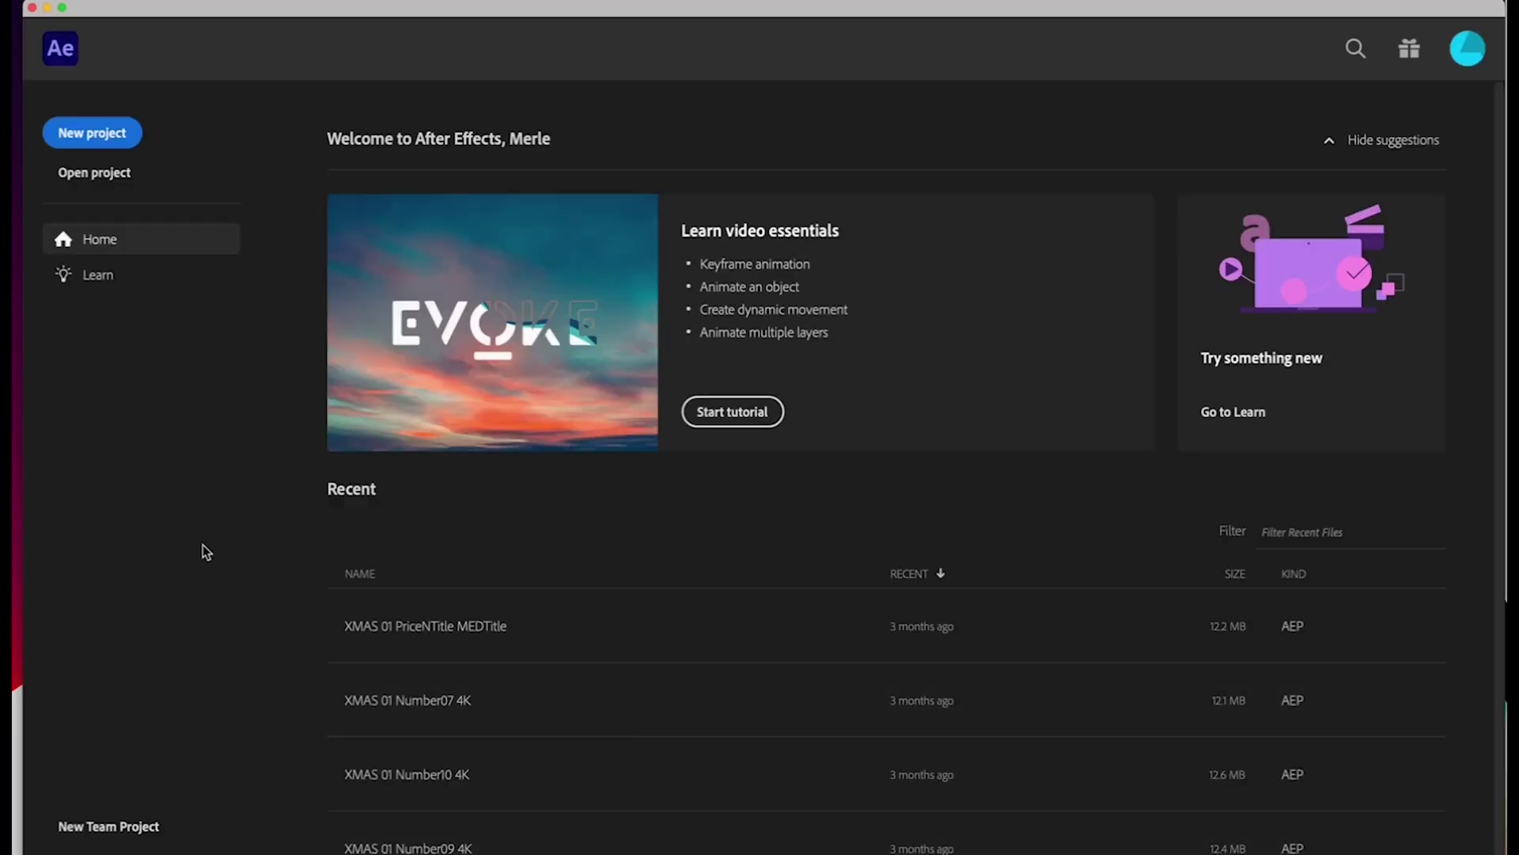
click(109, 134)
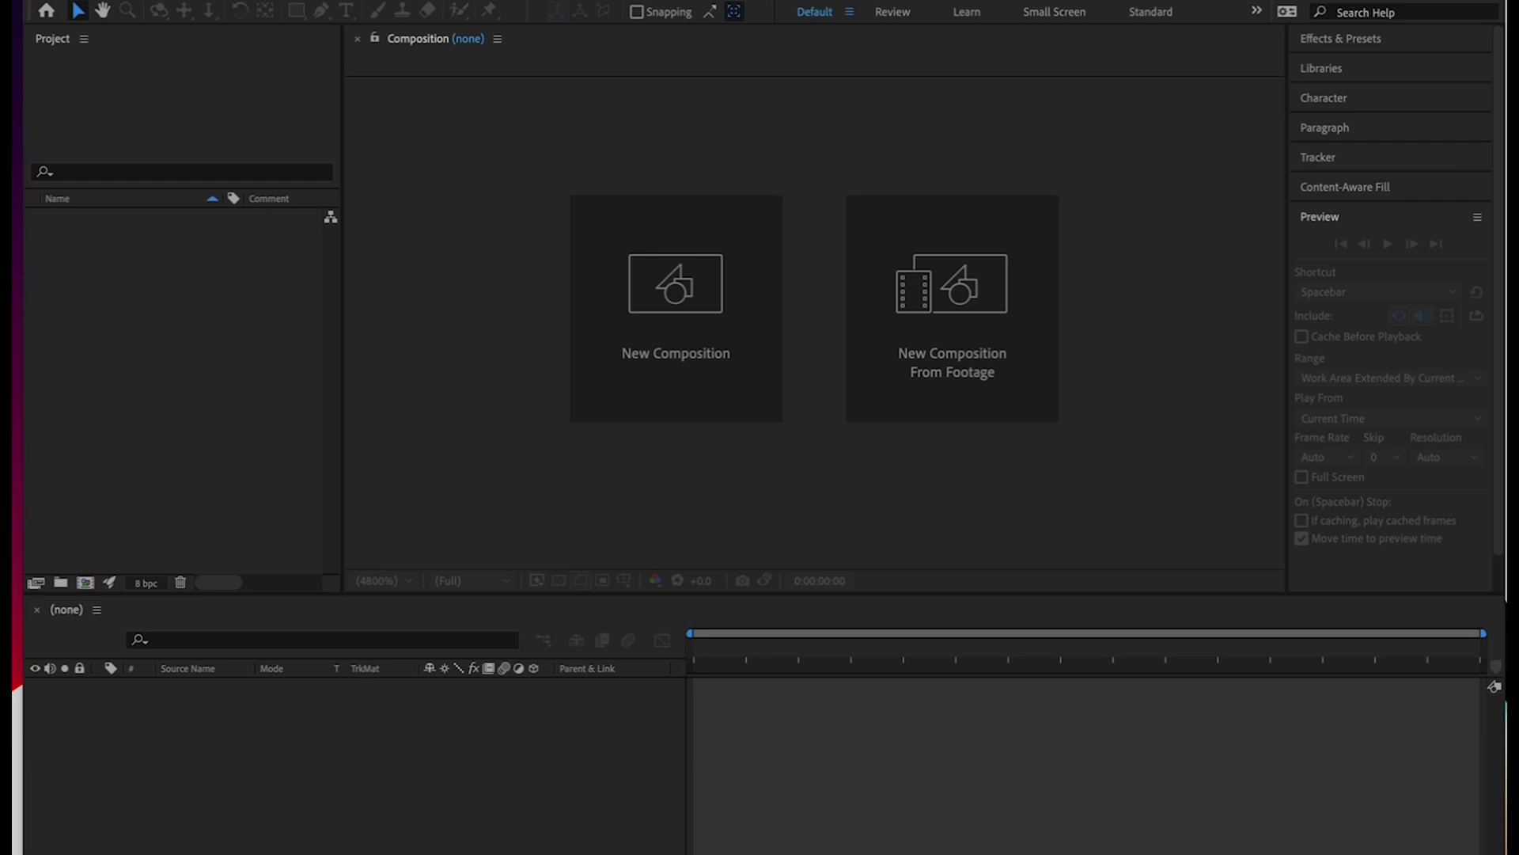
click(178, 2)
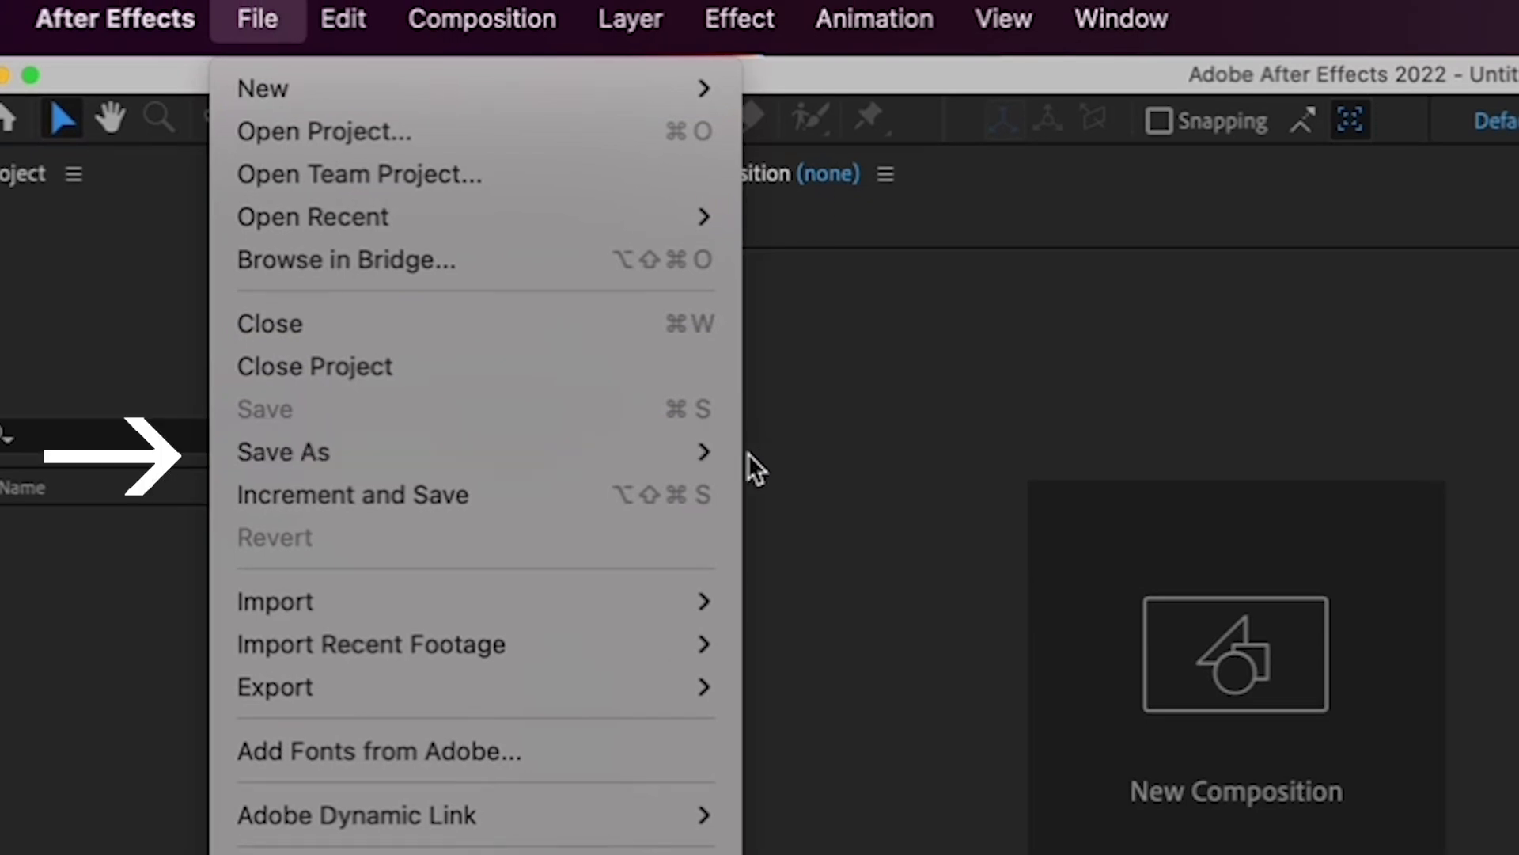
Step: Save the project as TEXT ANIMATION.aep in the desktop TEXT ANIMATION folder
mouse_move(739, 463)
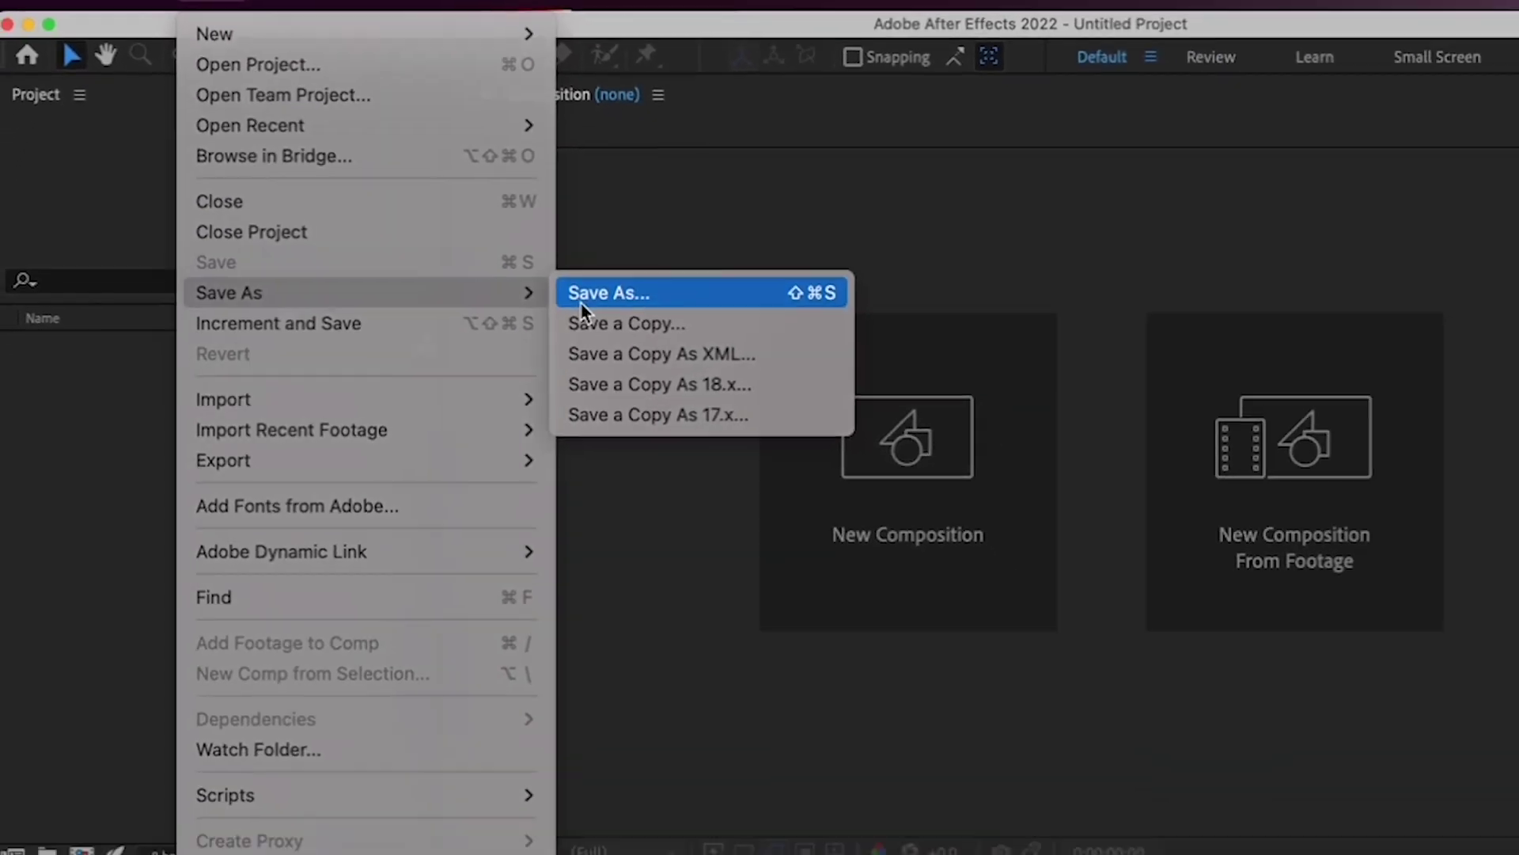
click(769, 467)
text(TEXT ANIMATION)
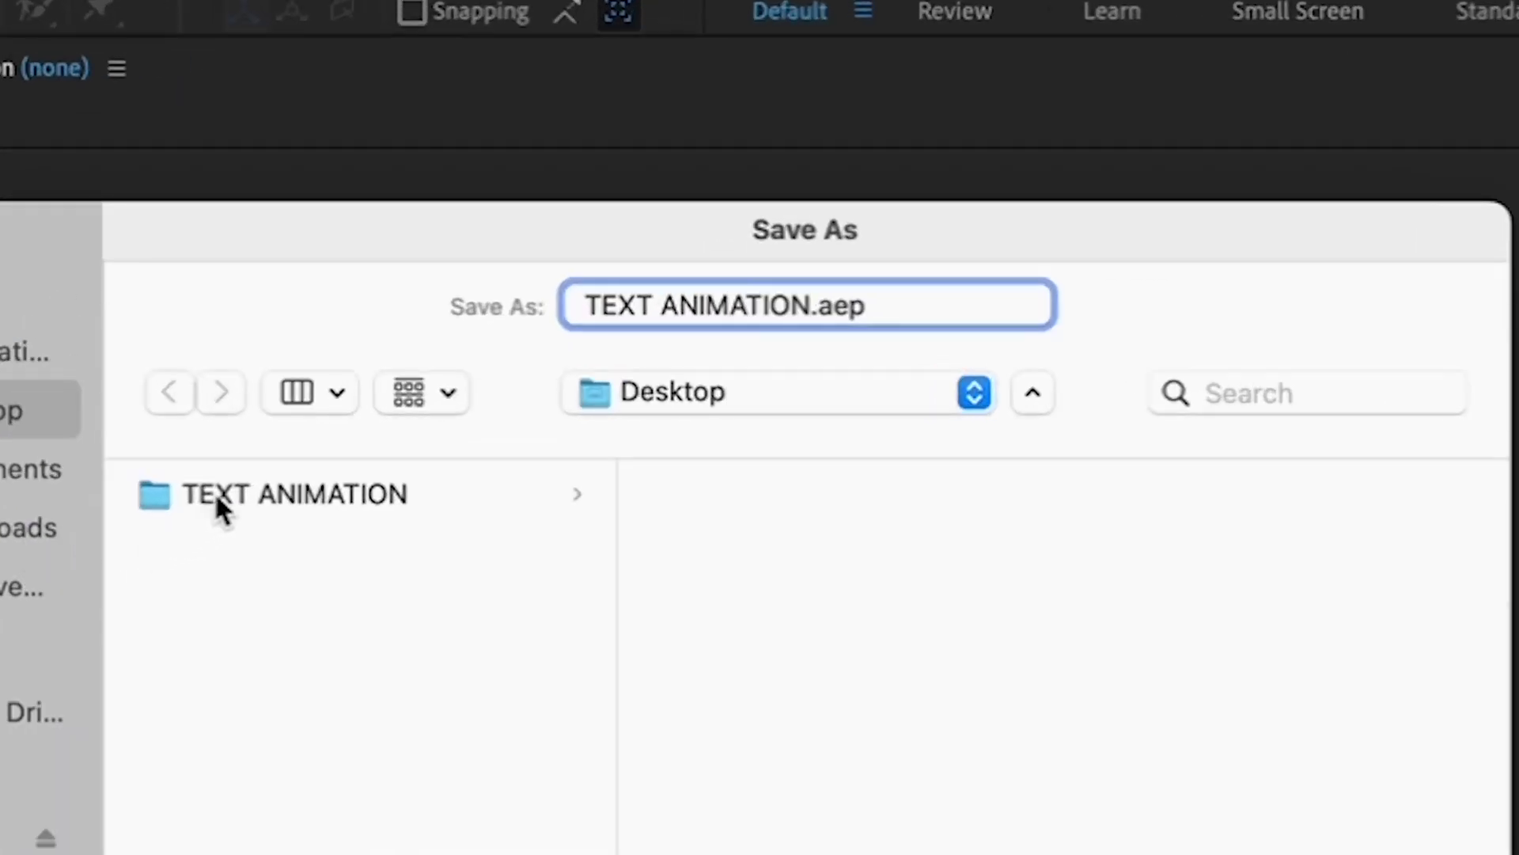
click(222, 507)
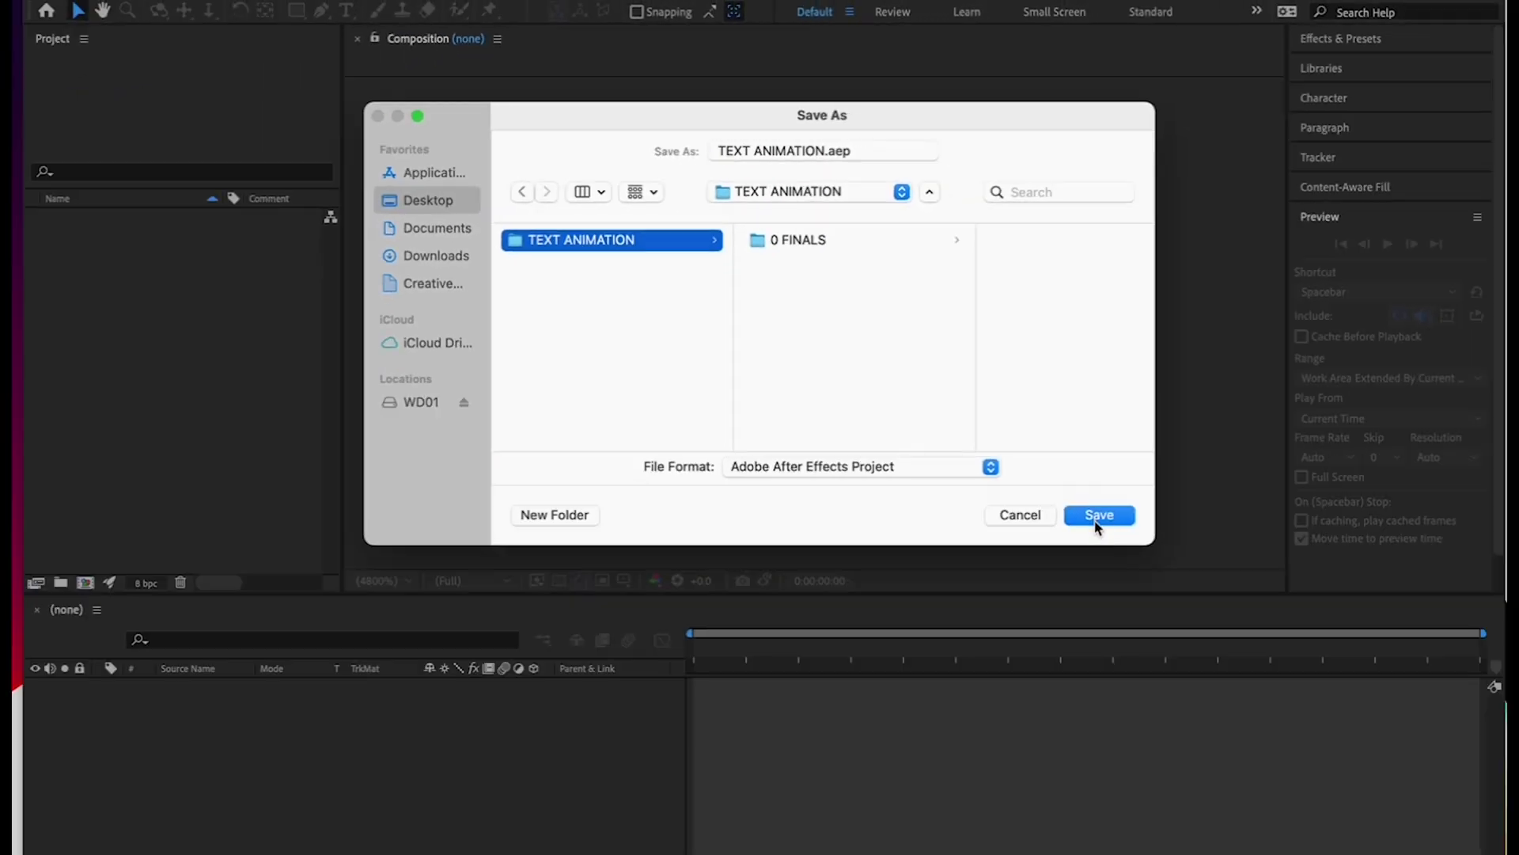
click(1096, 515)
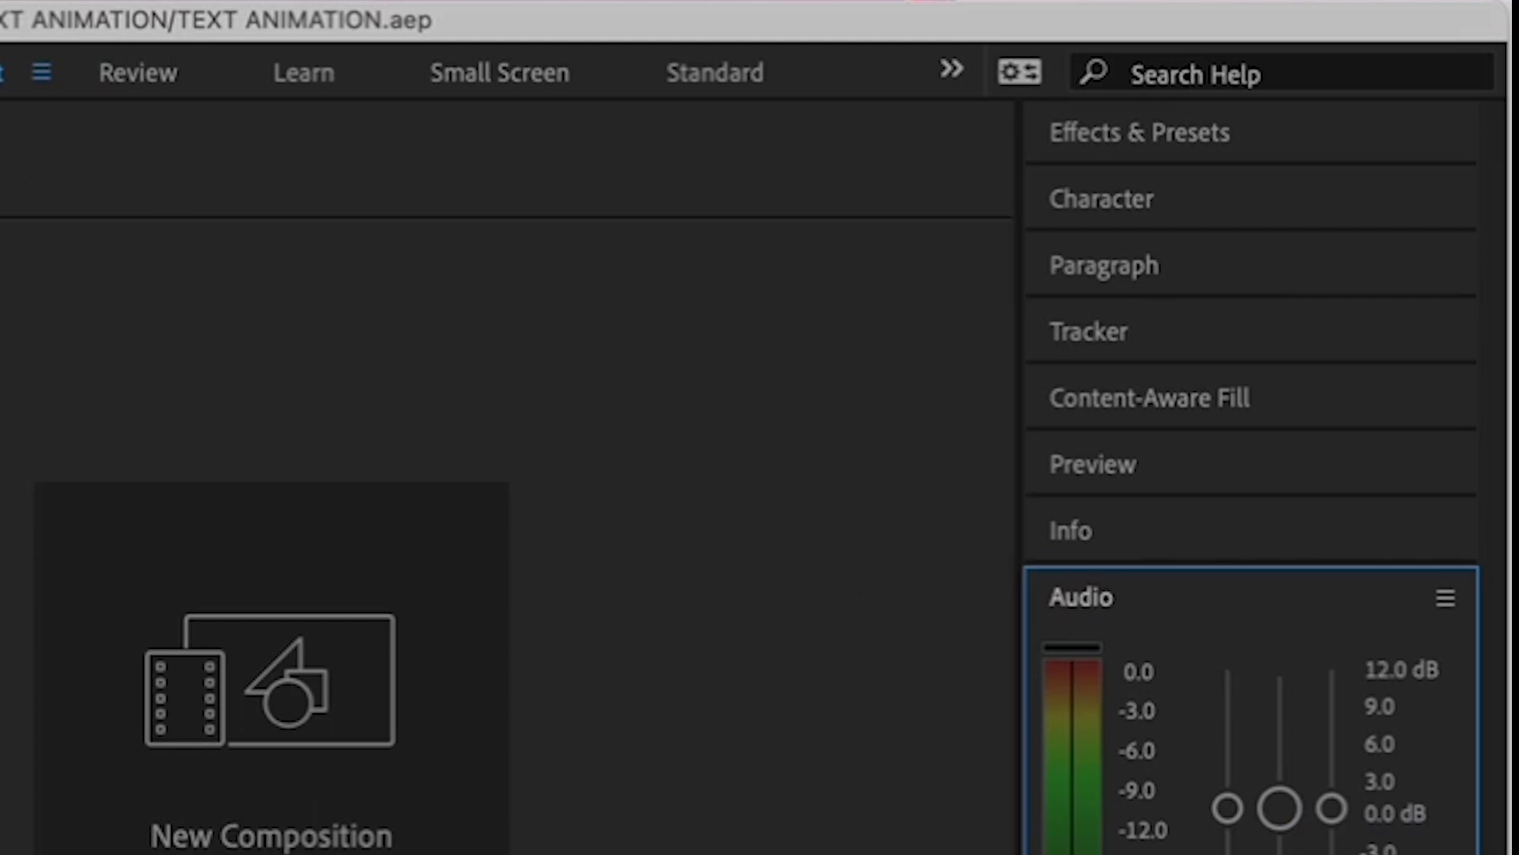
Step: Expand the Libraries panel in the right-hand panel stack
click(1308, 777)
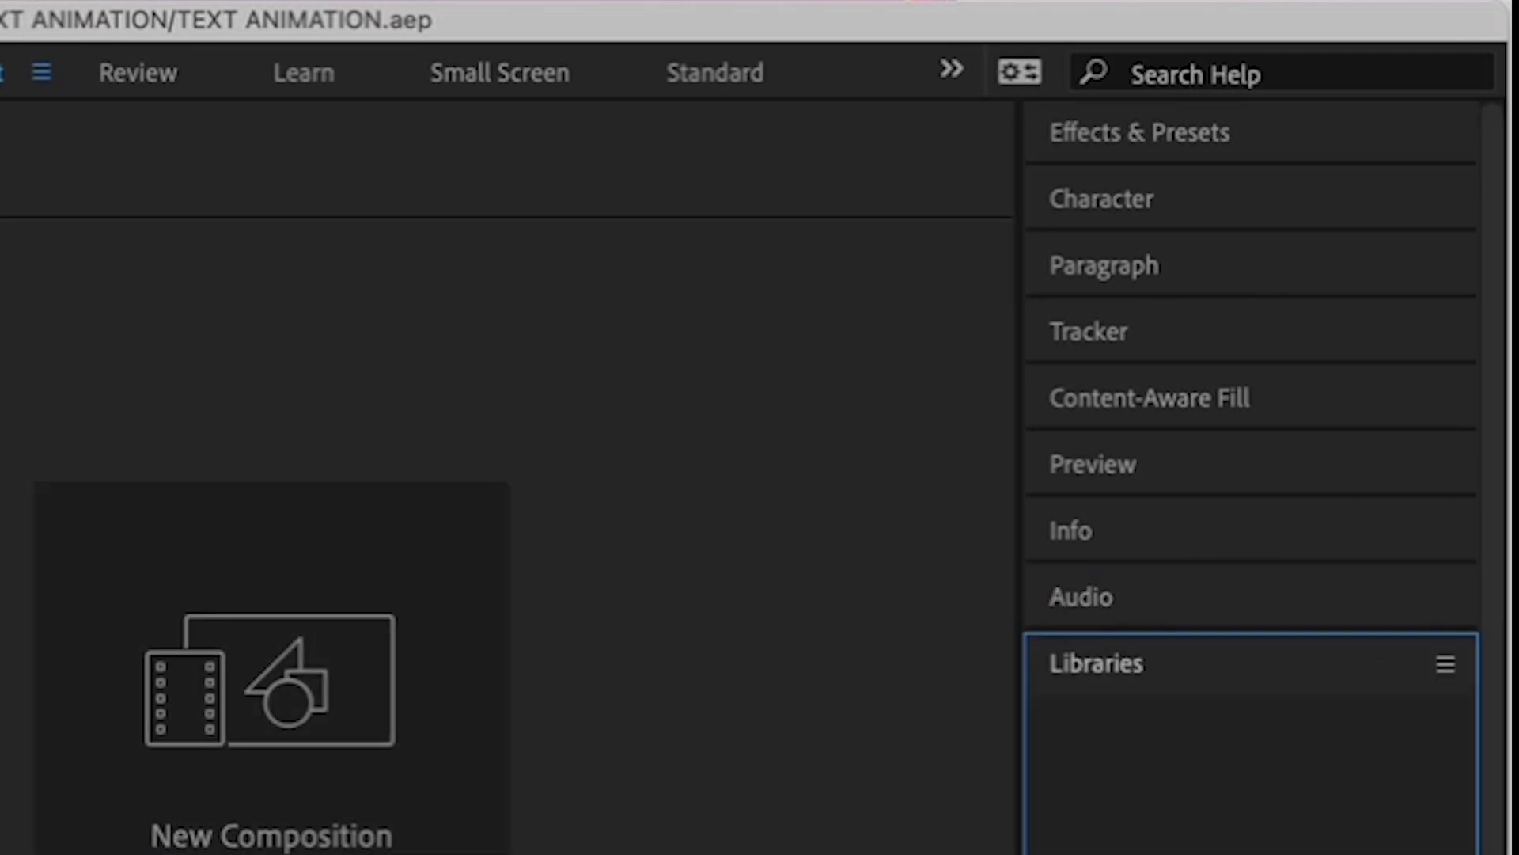
Step: Close the Info, Audio and Libraries panels from the side stack
click(1305, 659)
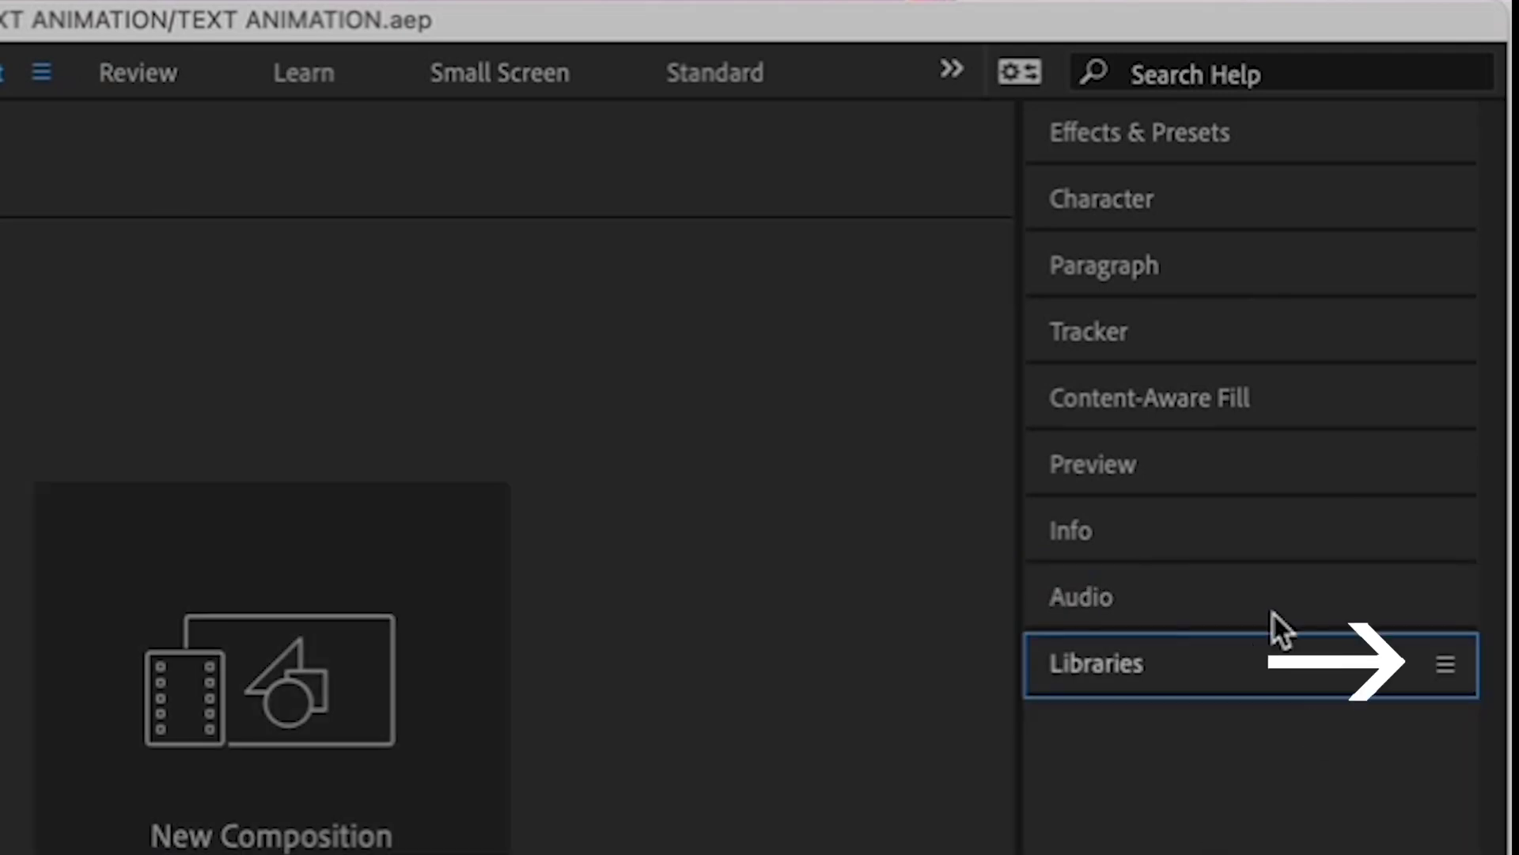
click(1296, 534)
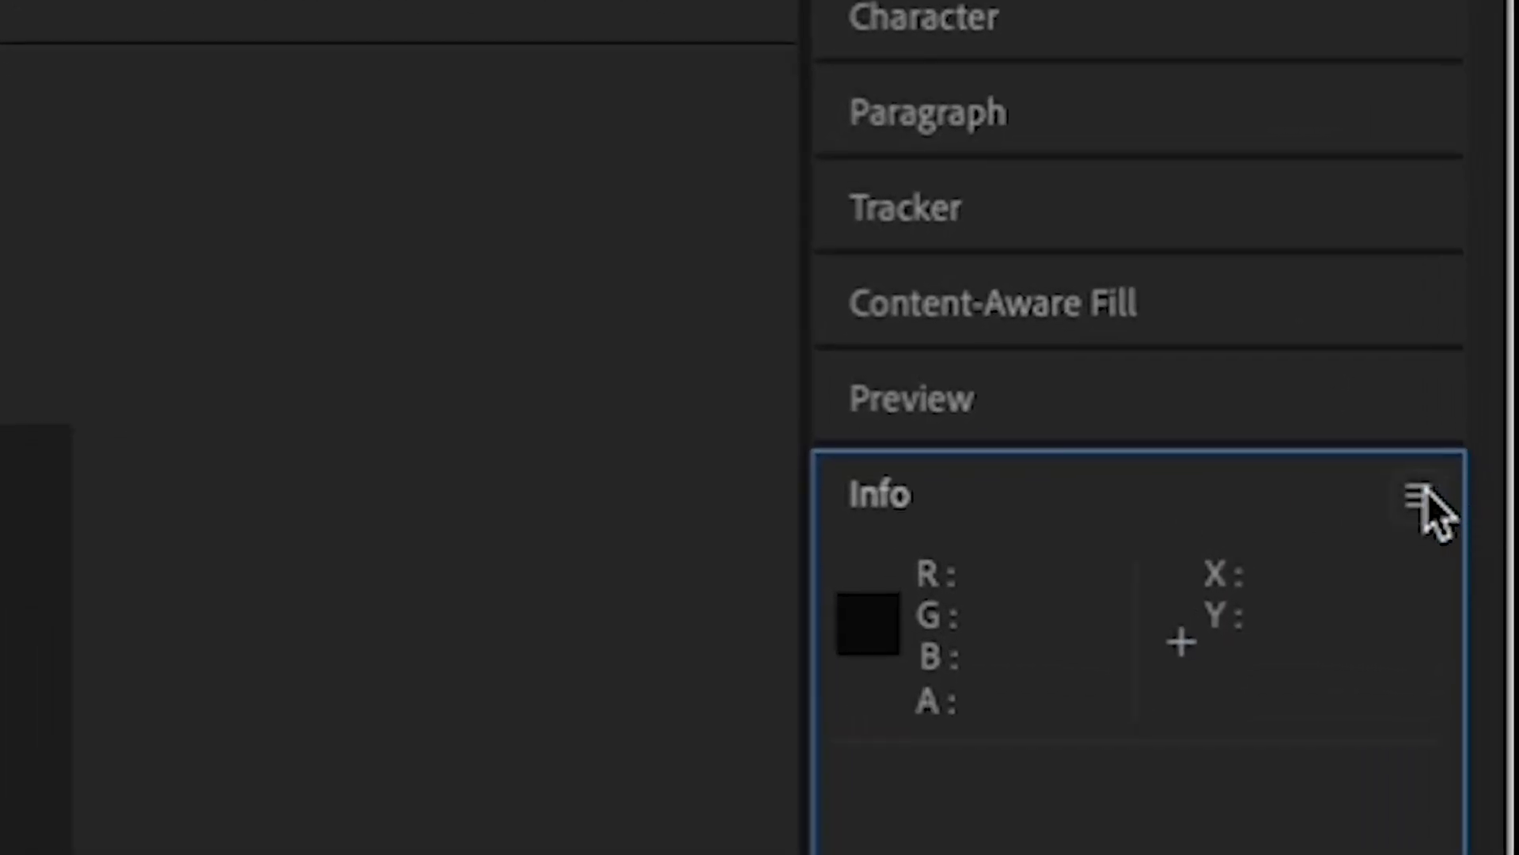
click(1422, 494)
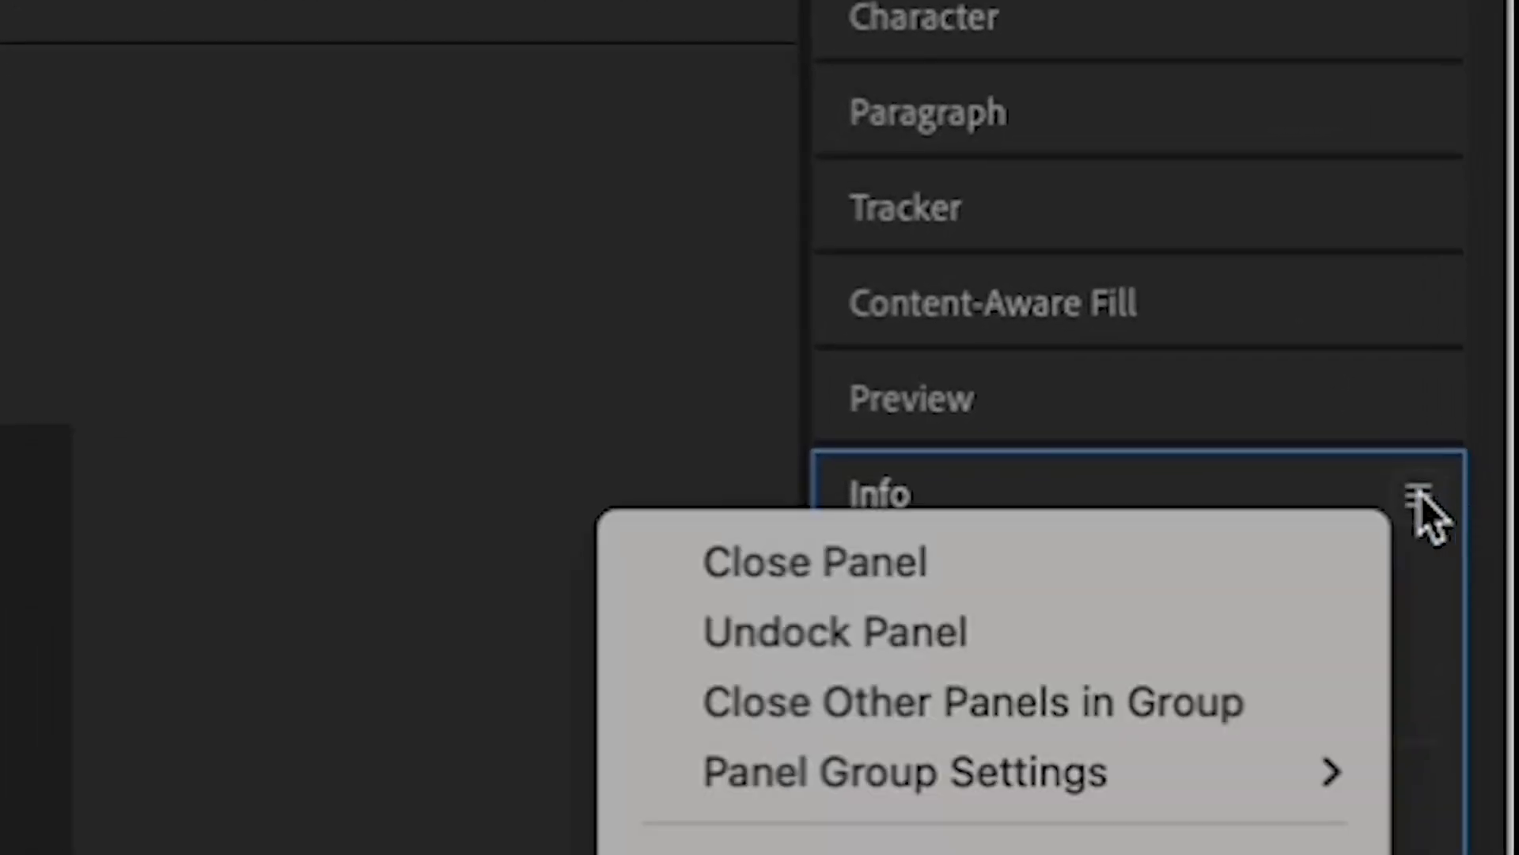
click(1309, 547)
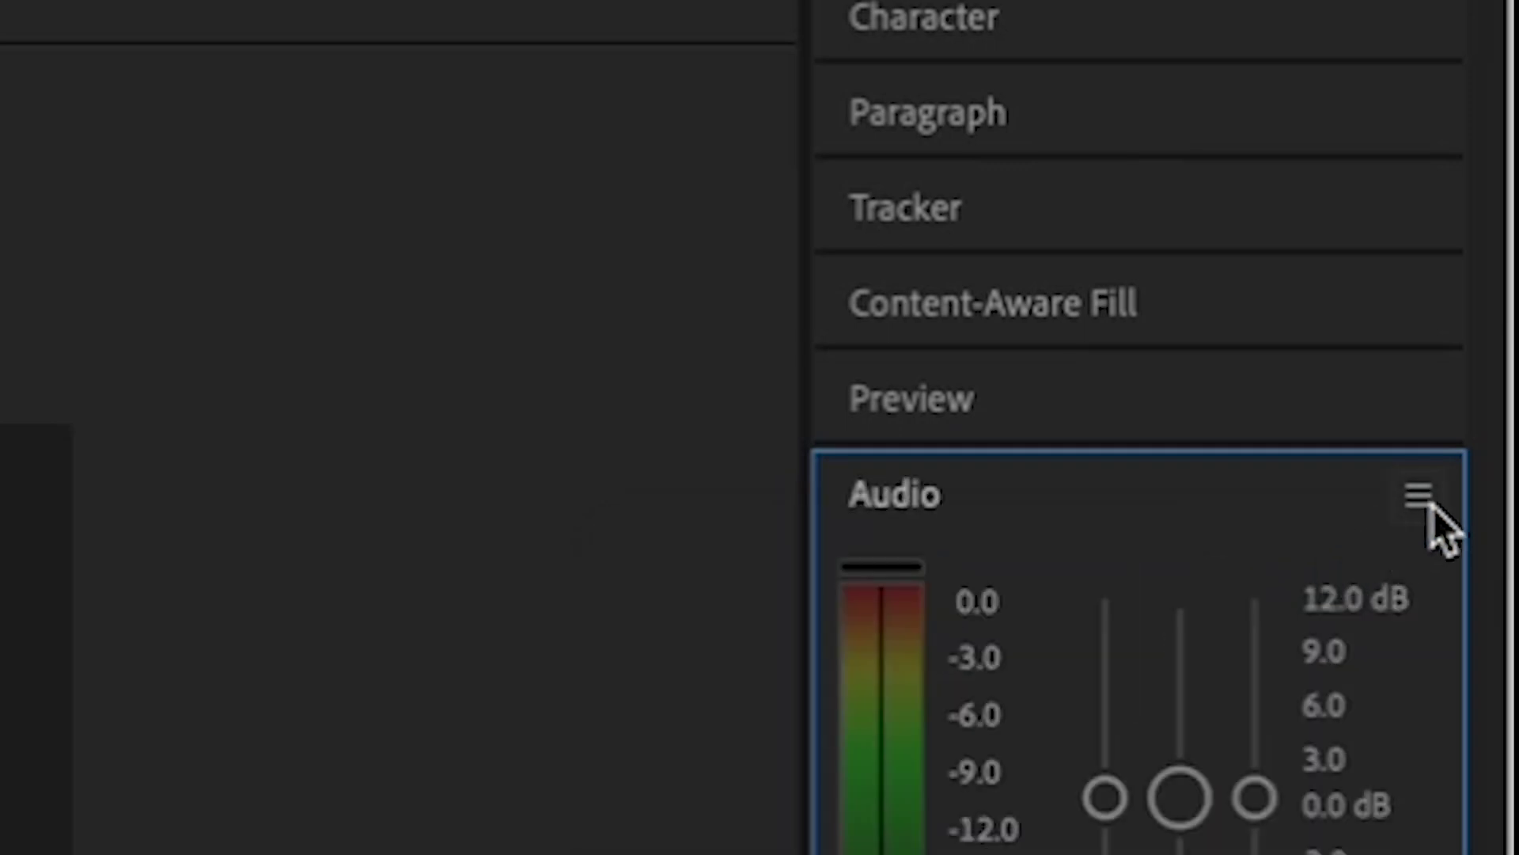
click(1424, 500)
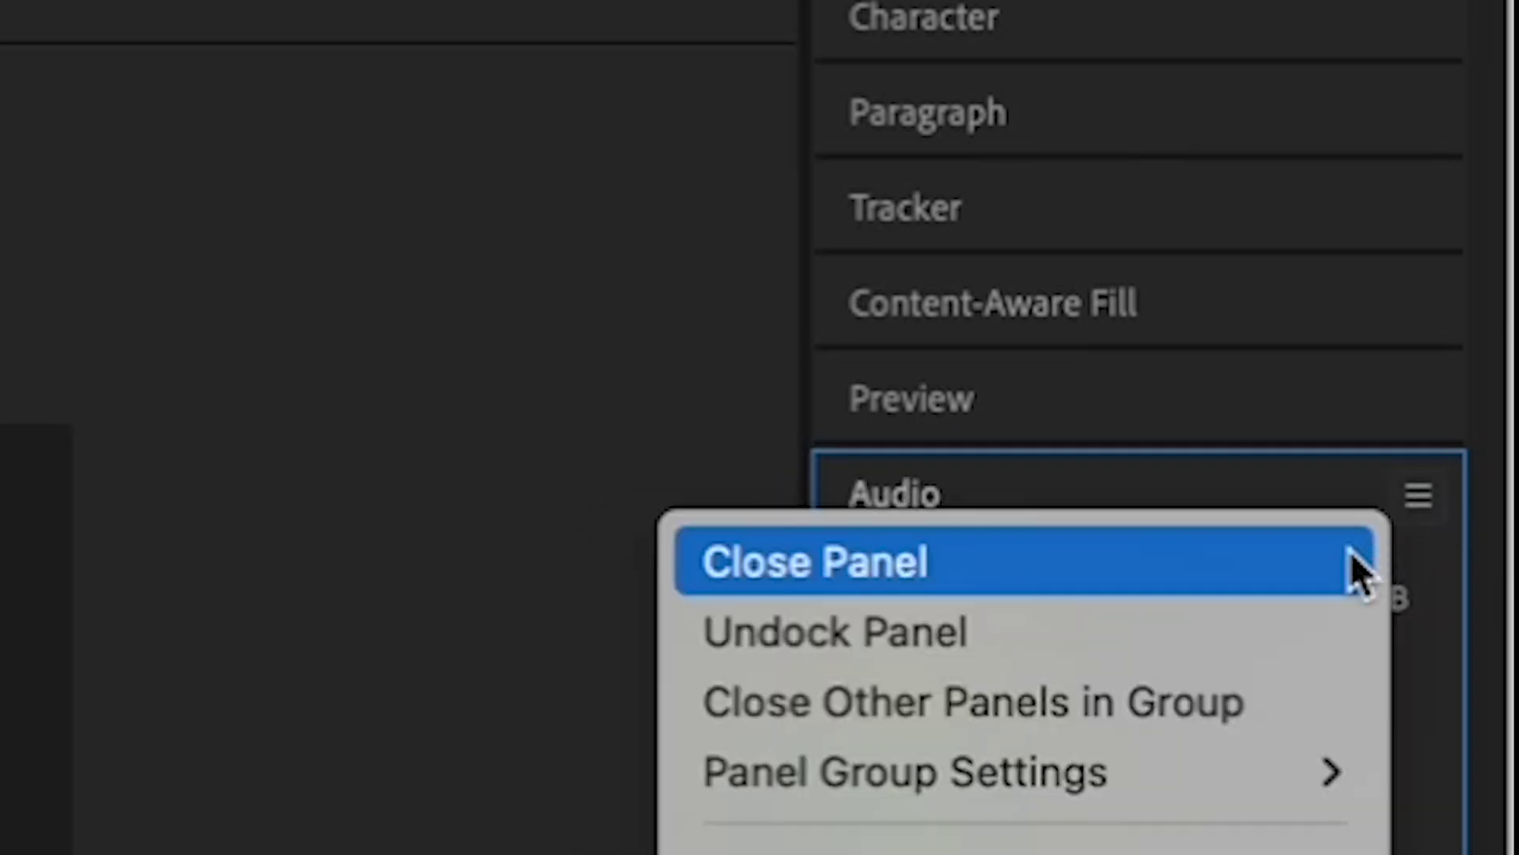
click(1351, 556)
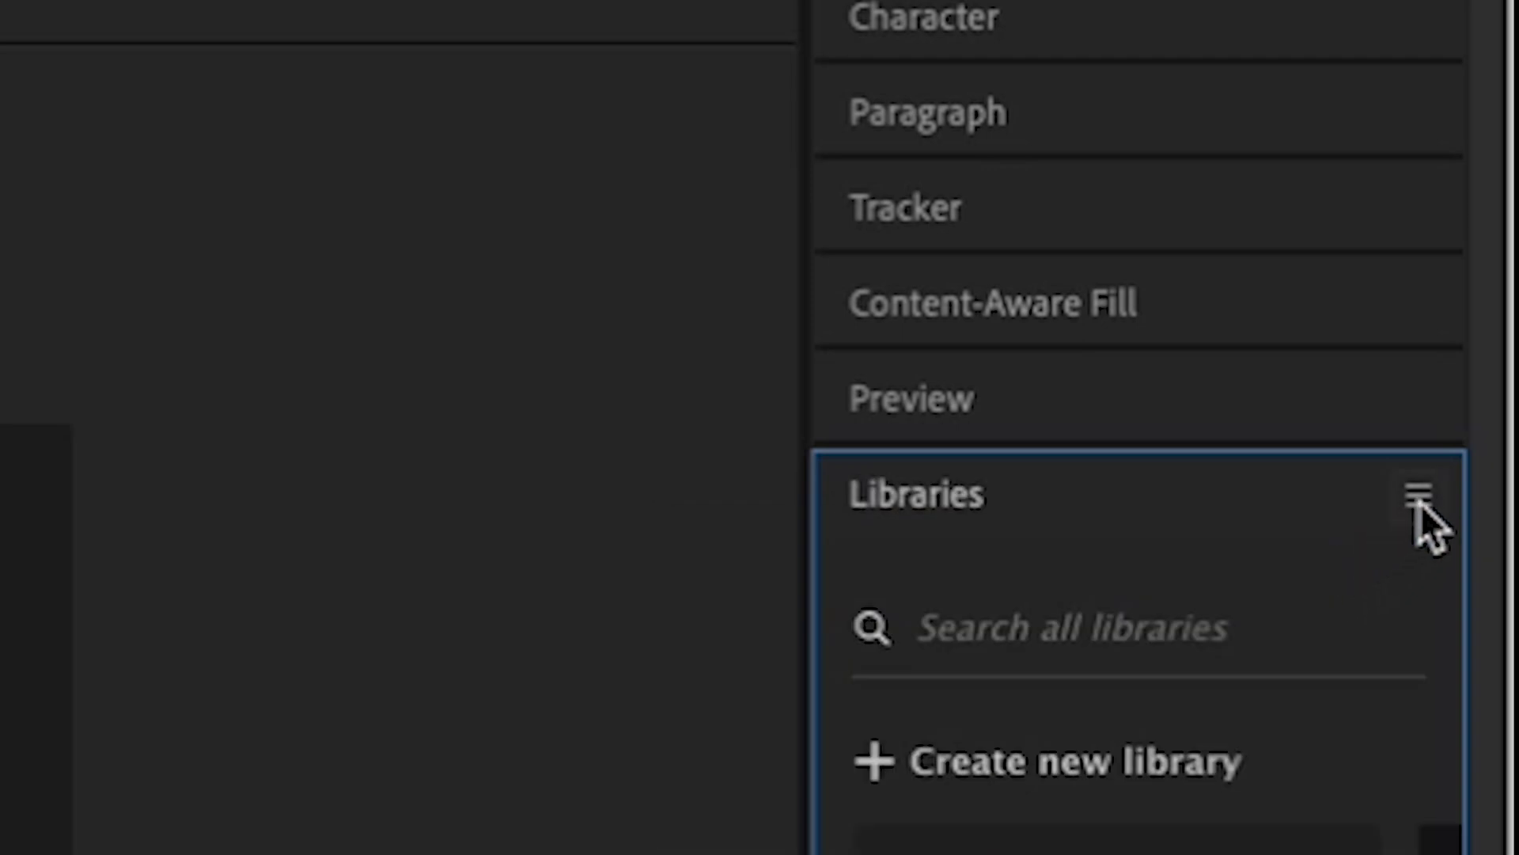
click(1419, 497)
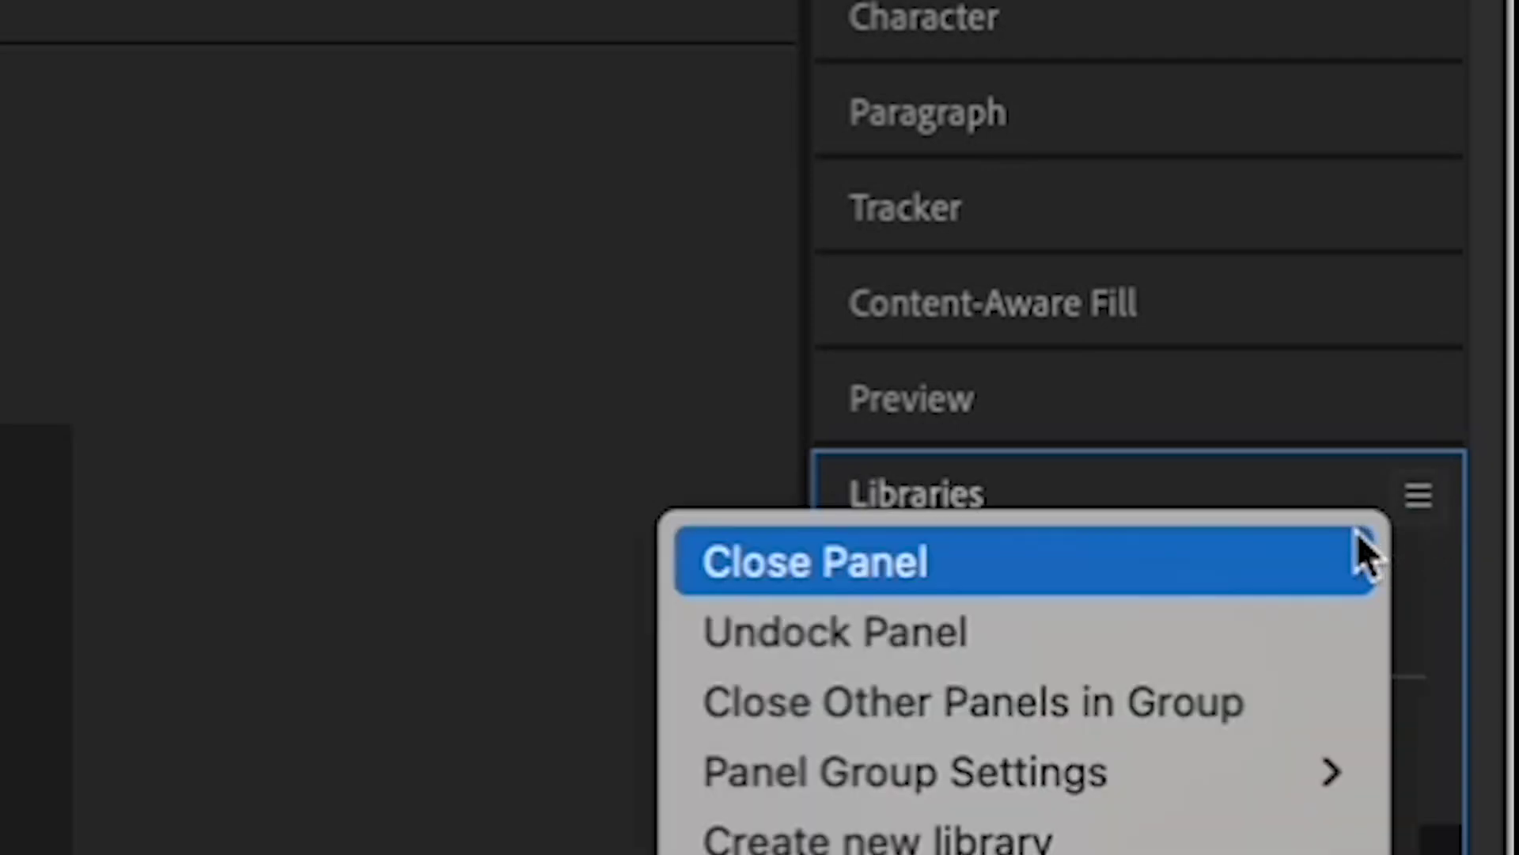
click(1356, 534)
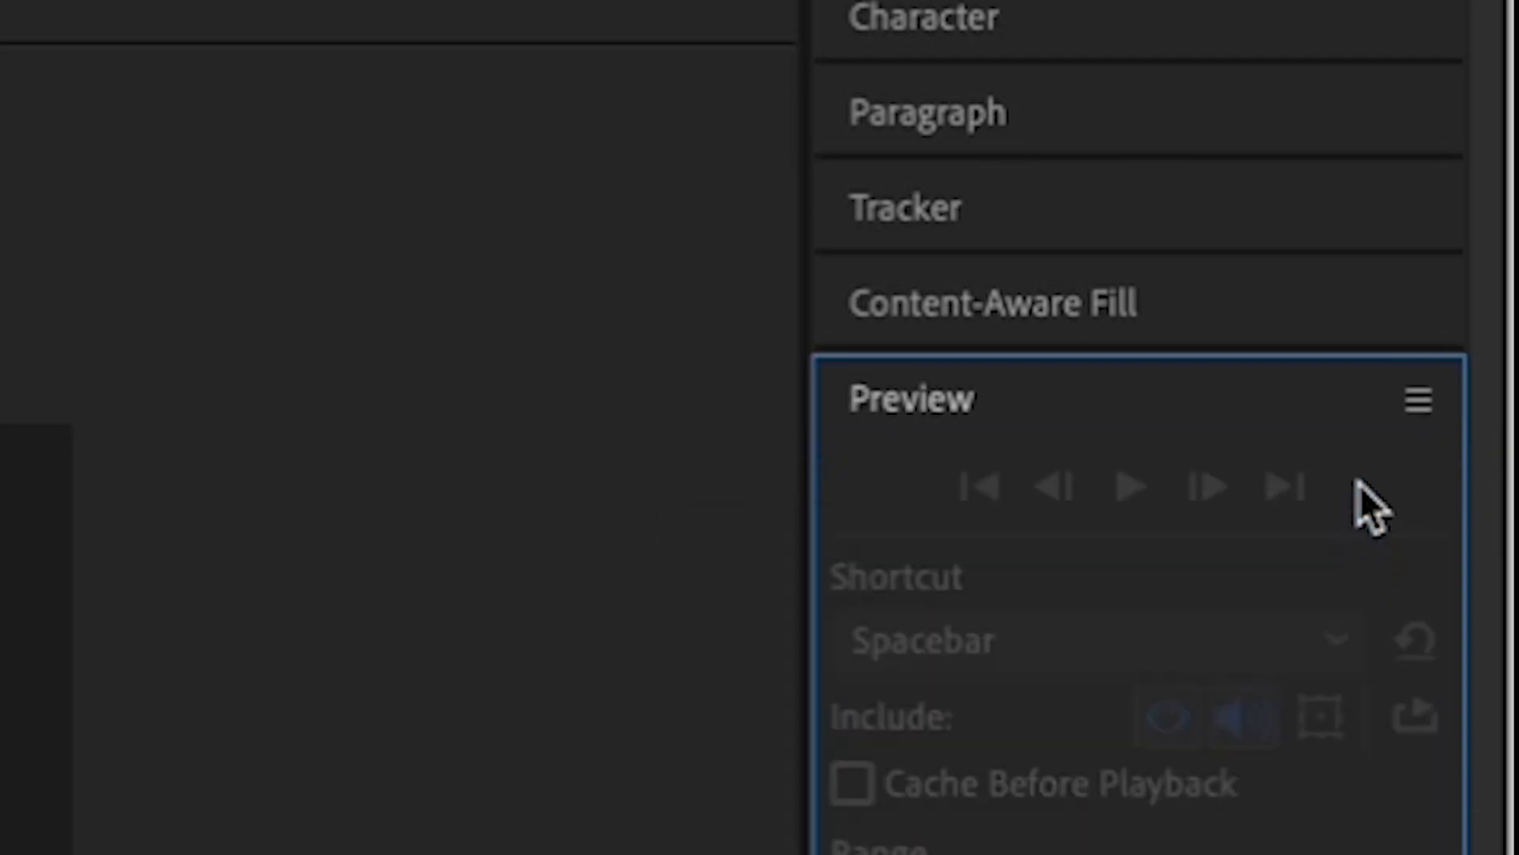
Step: Close the Tracker and Content-Aware Fill panels, then check the Window menu's panel list
click(1374, 242)
click(1416, 209)
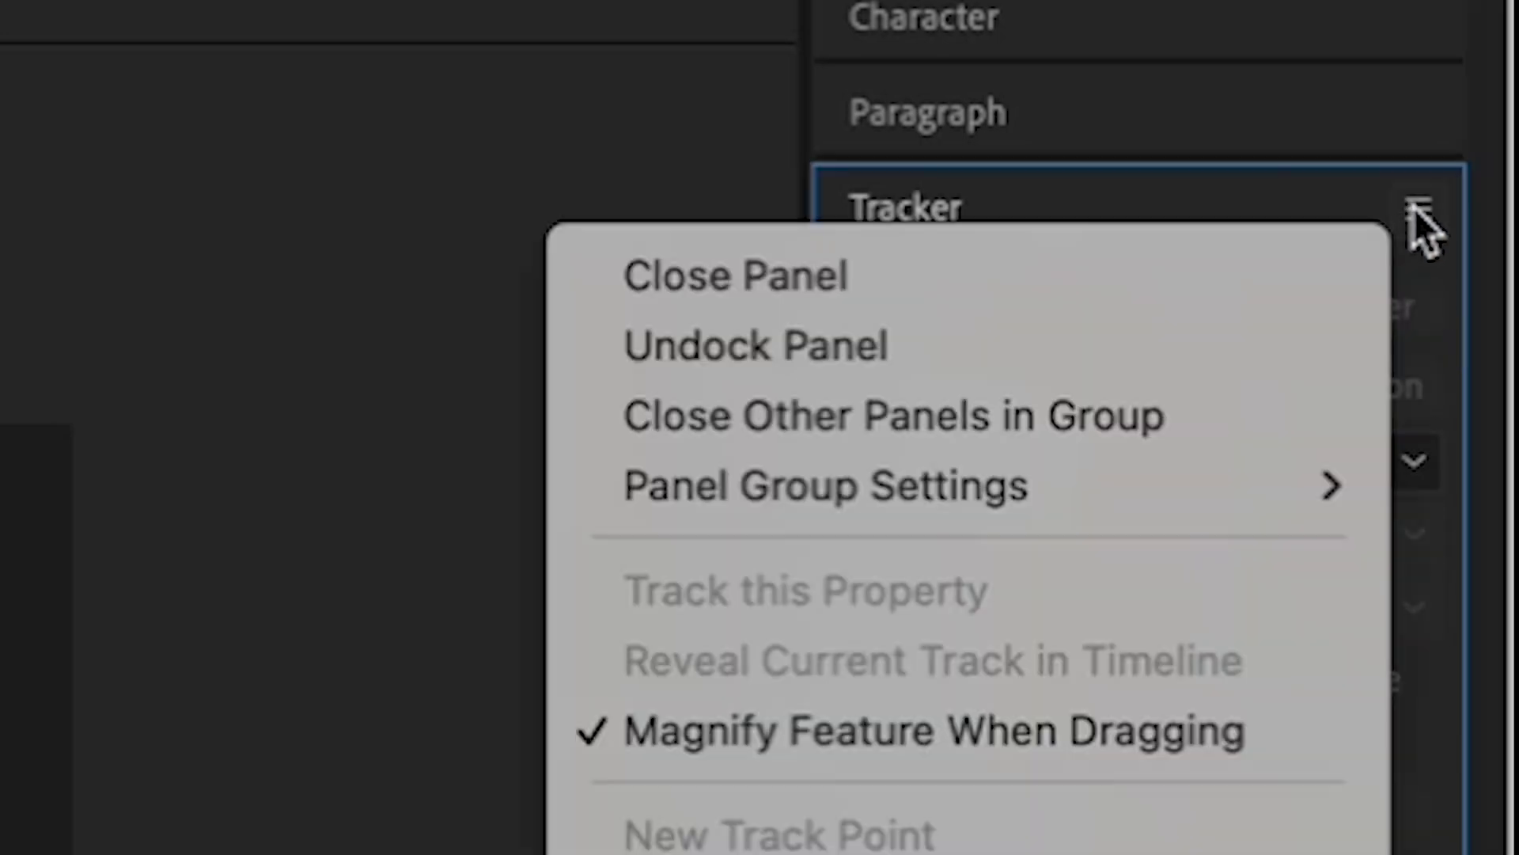
click(1356, 245)
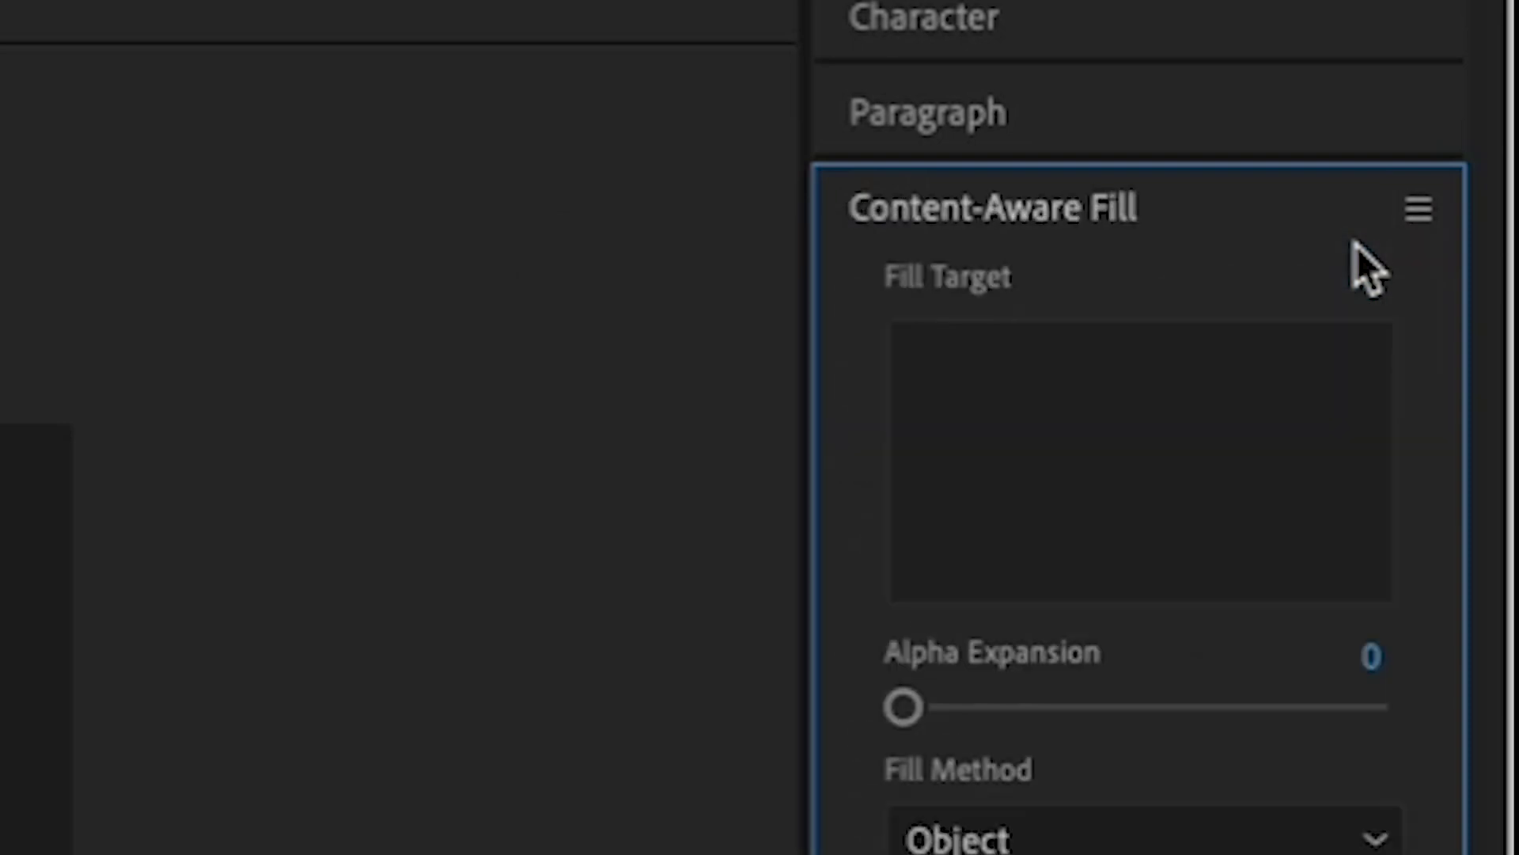
click(1417, 209)
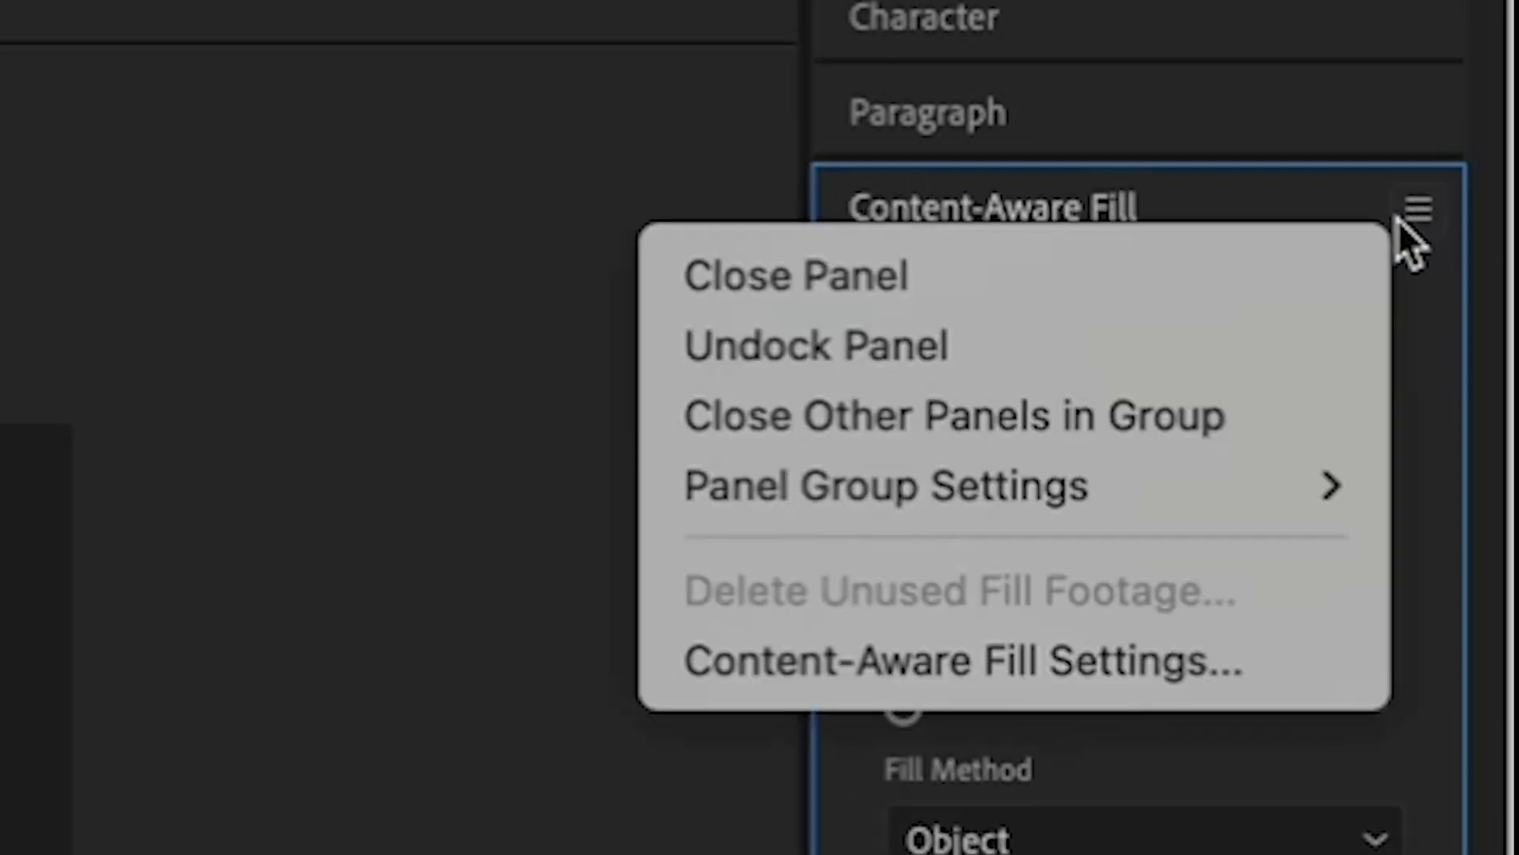
click(1355, 261)
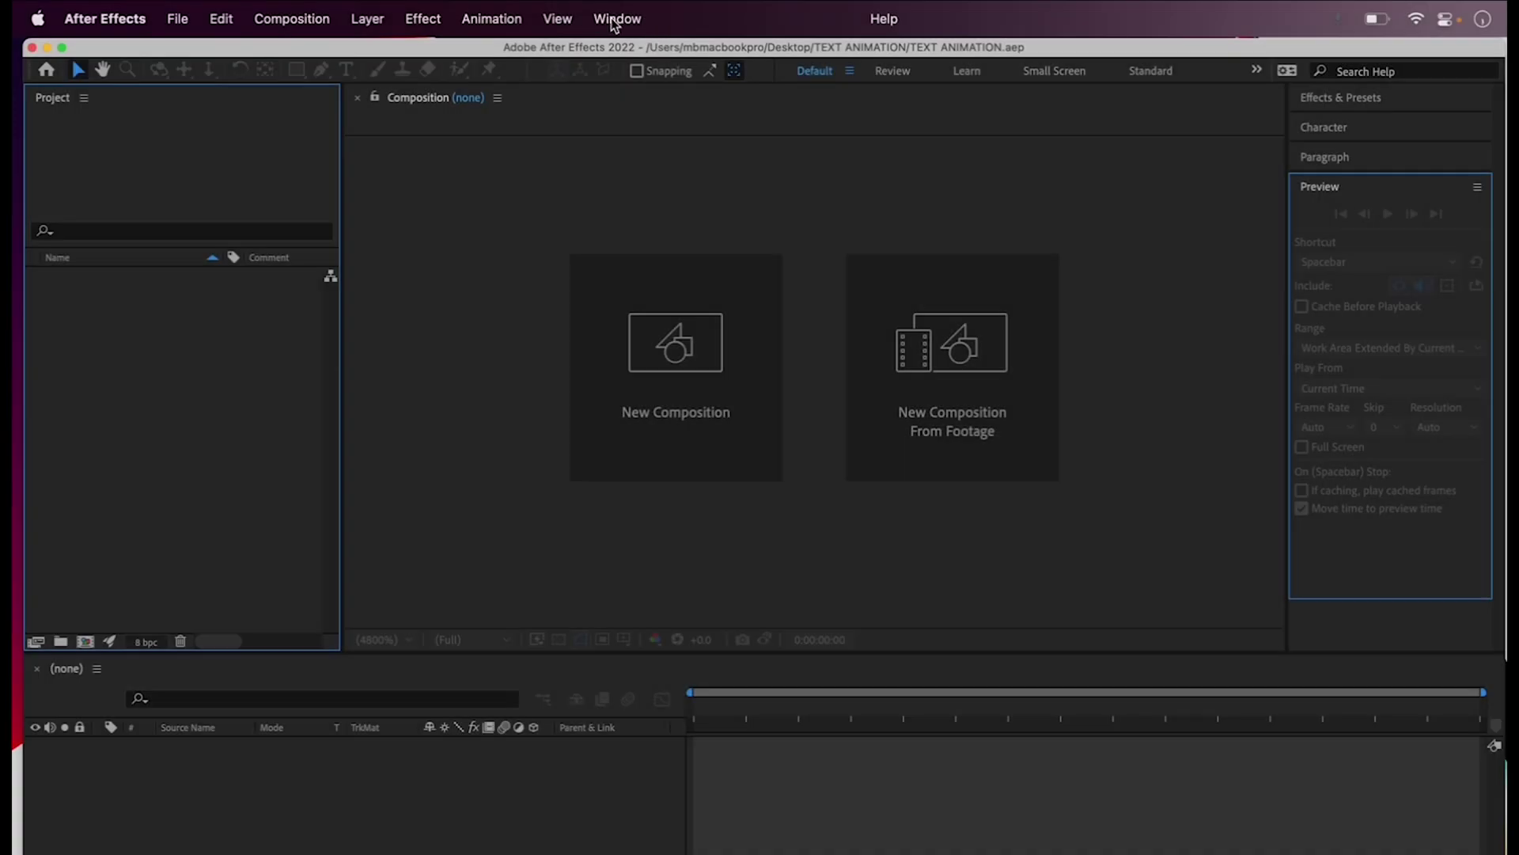
click(615, 24)
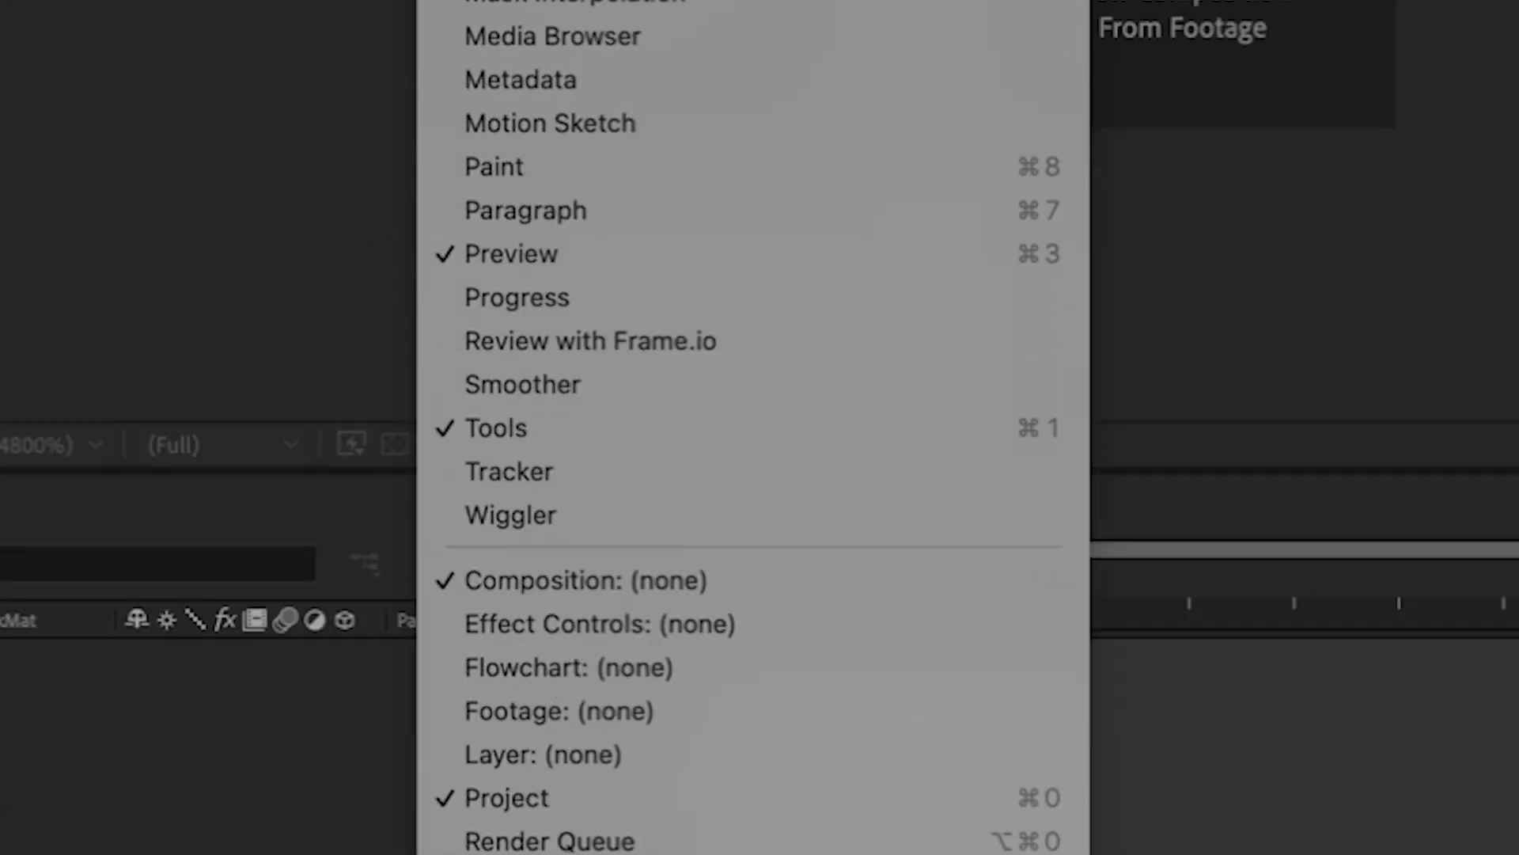
key(Escape)
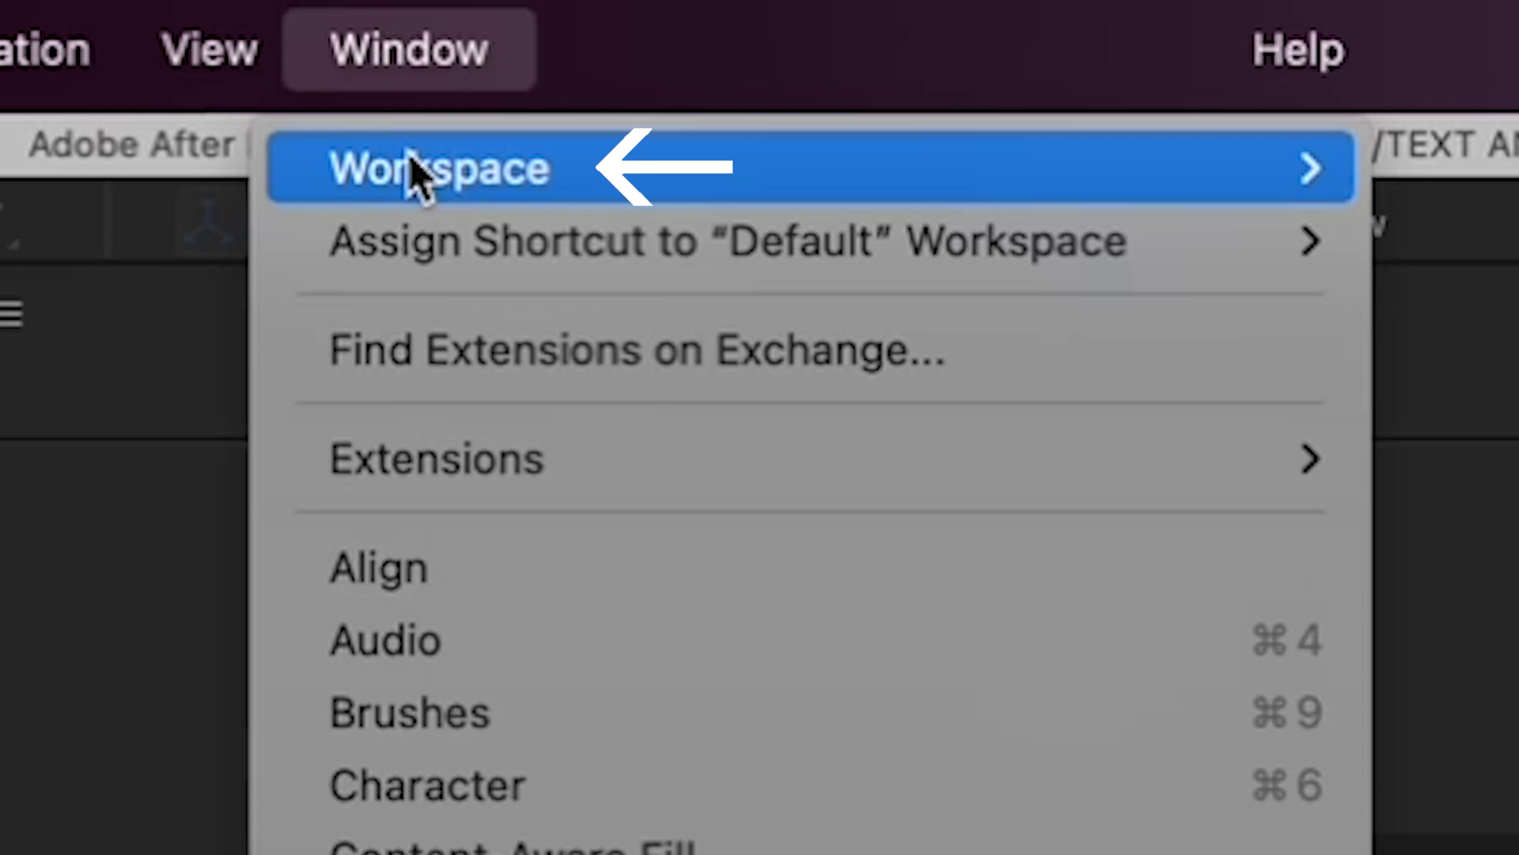
Step: Save the panel layout via Window > Workspace as MERLE and confirm it's listed
mouse_move(418, 170)
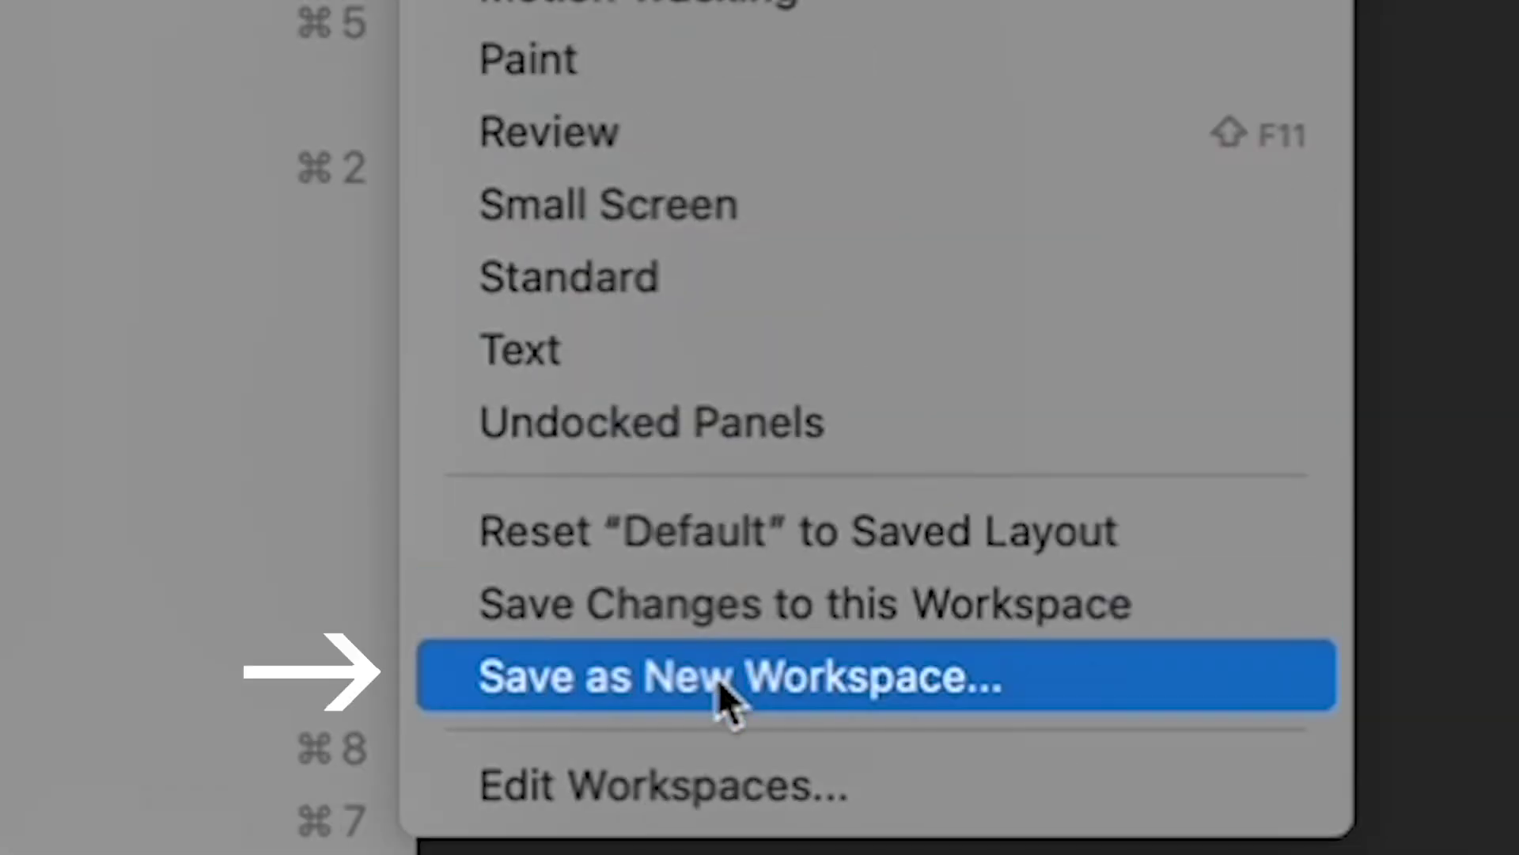
click(722, 695)
text(MERLE)
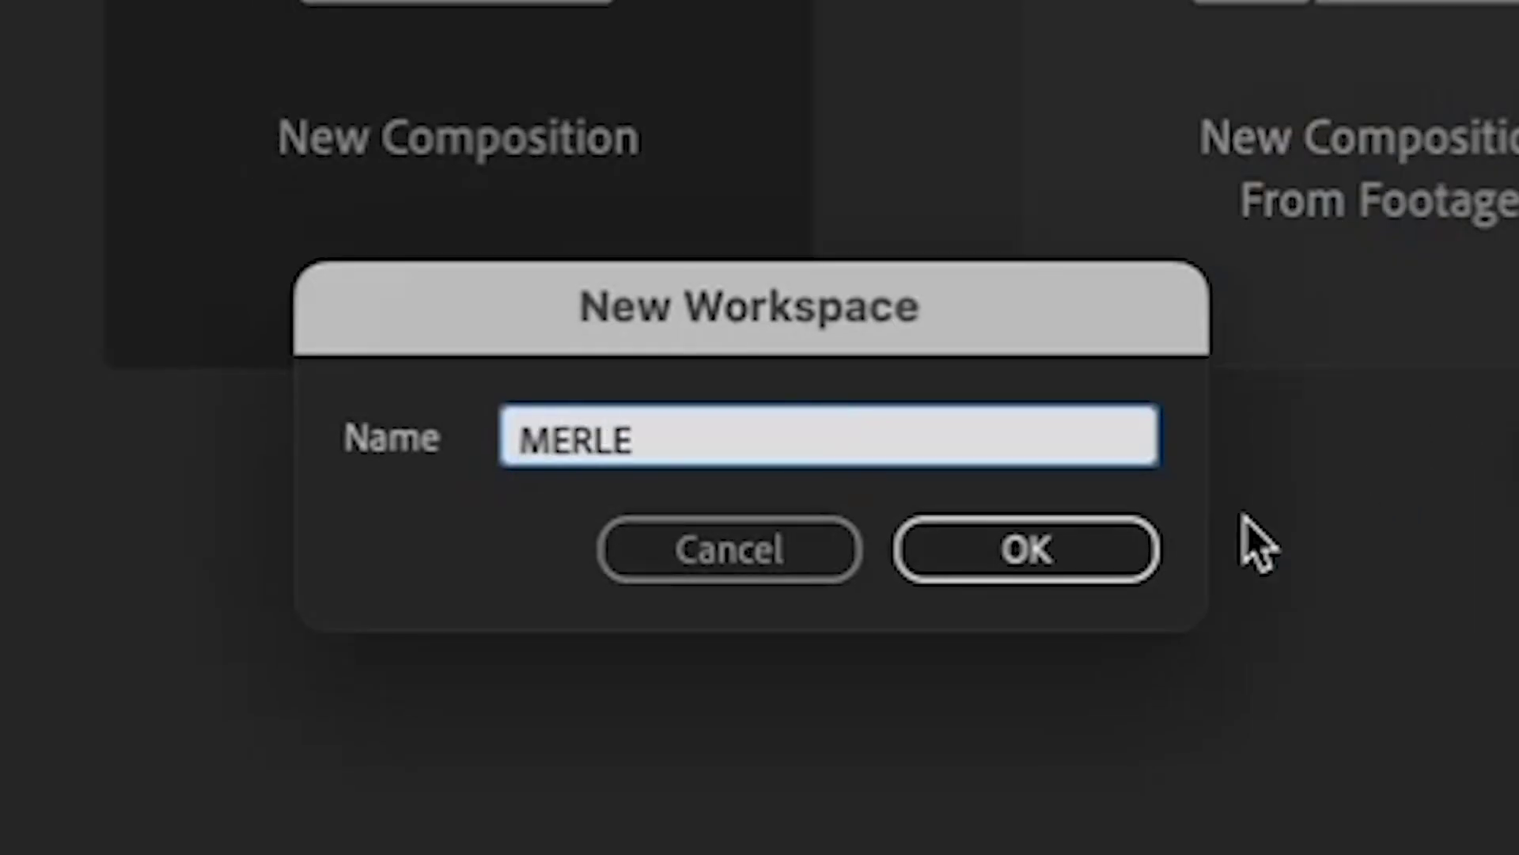
click(1069, 559)
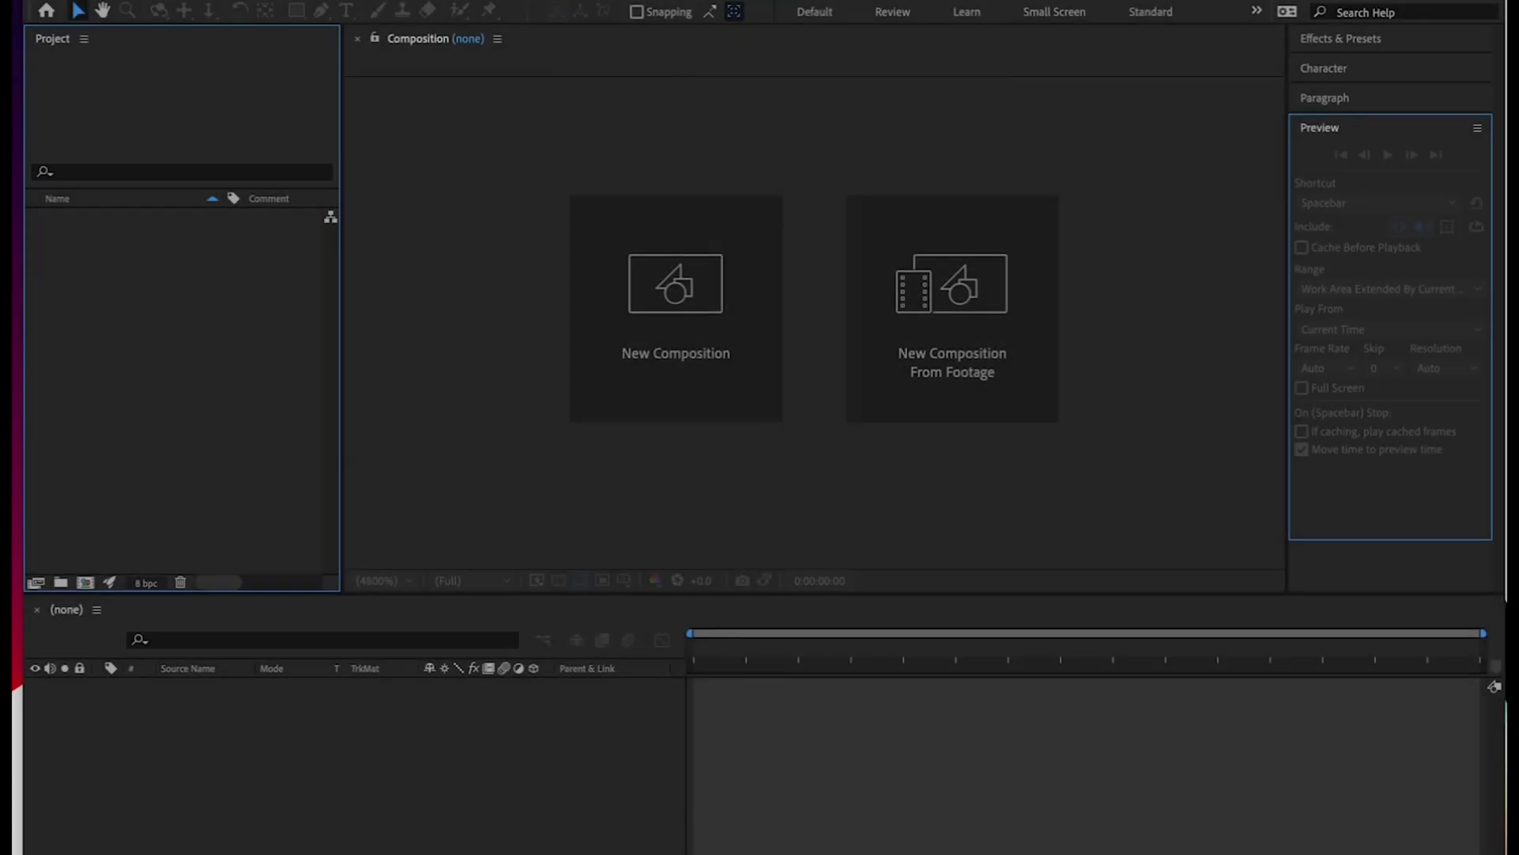
click(539, 11)
mouse_move(520, 103)
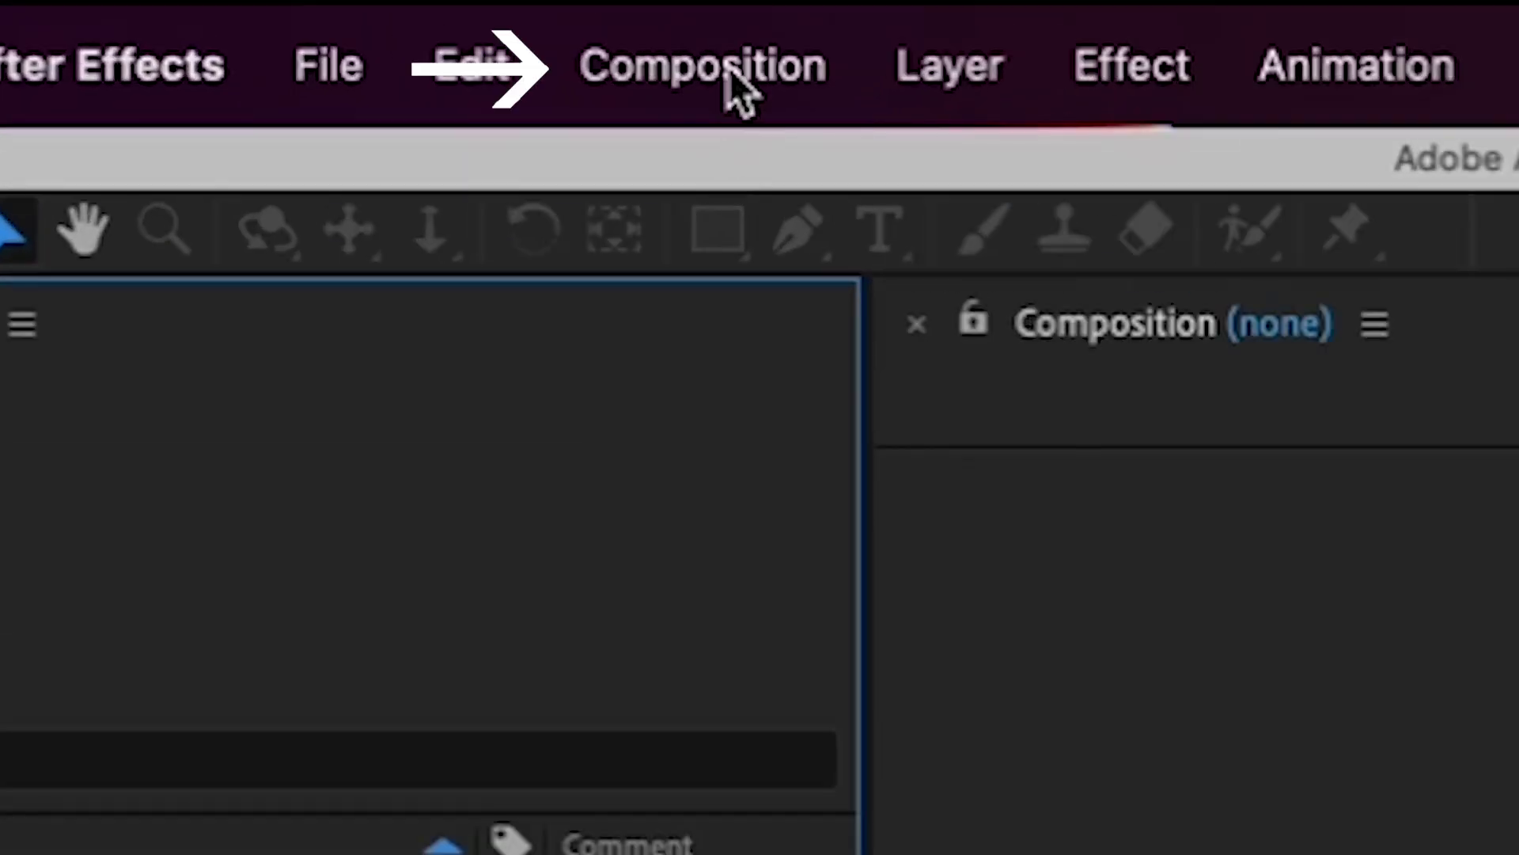
Step: Start a new composition named TEXT ANIMATION using the UHD 4K 23.976 preset
click(729, 68)
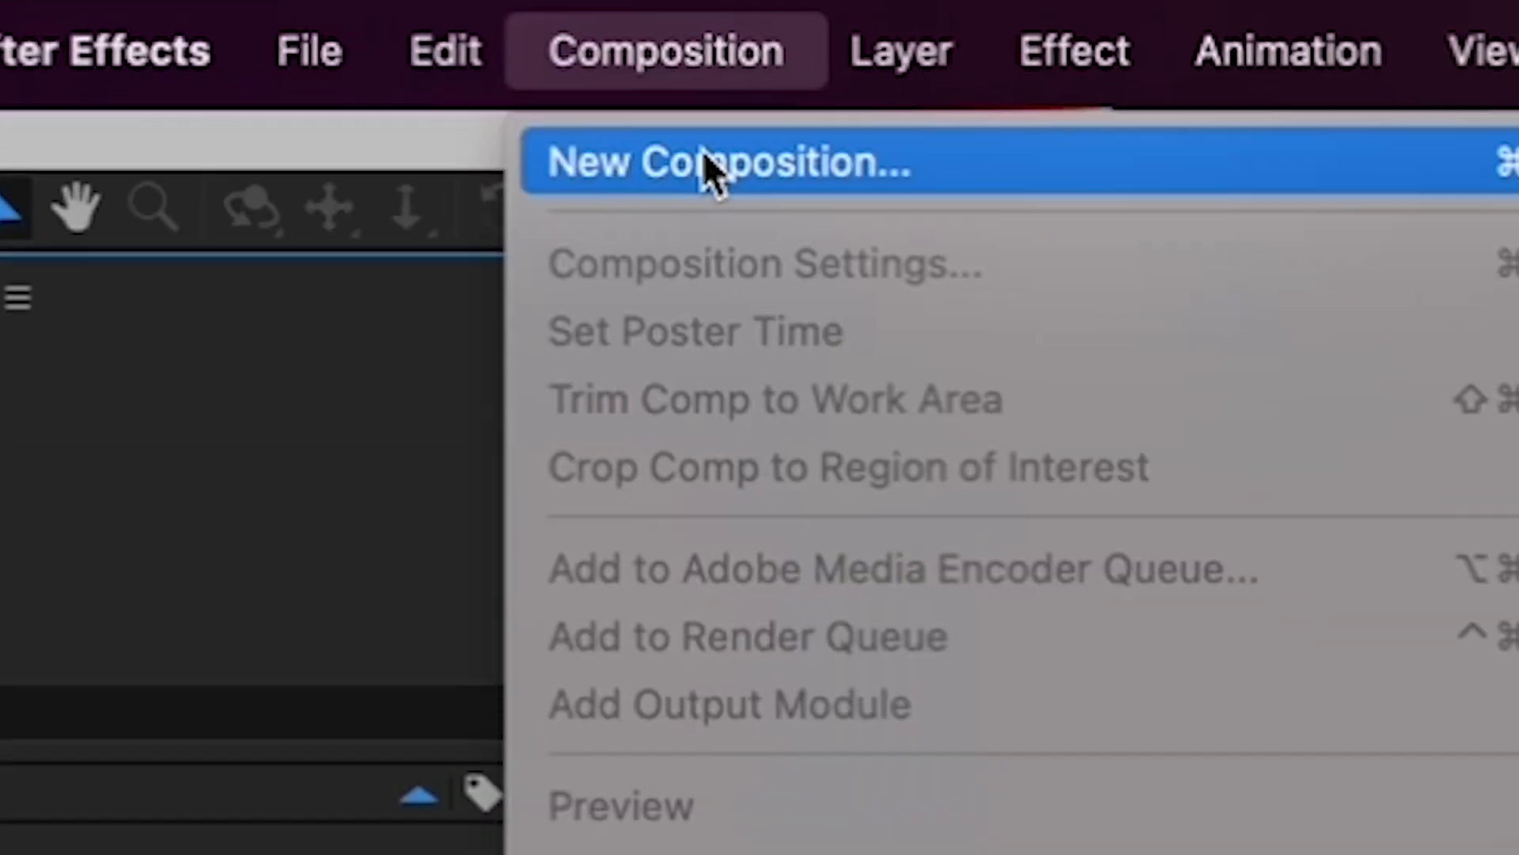
click(746, 190)
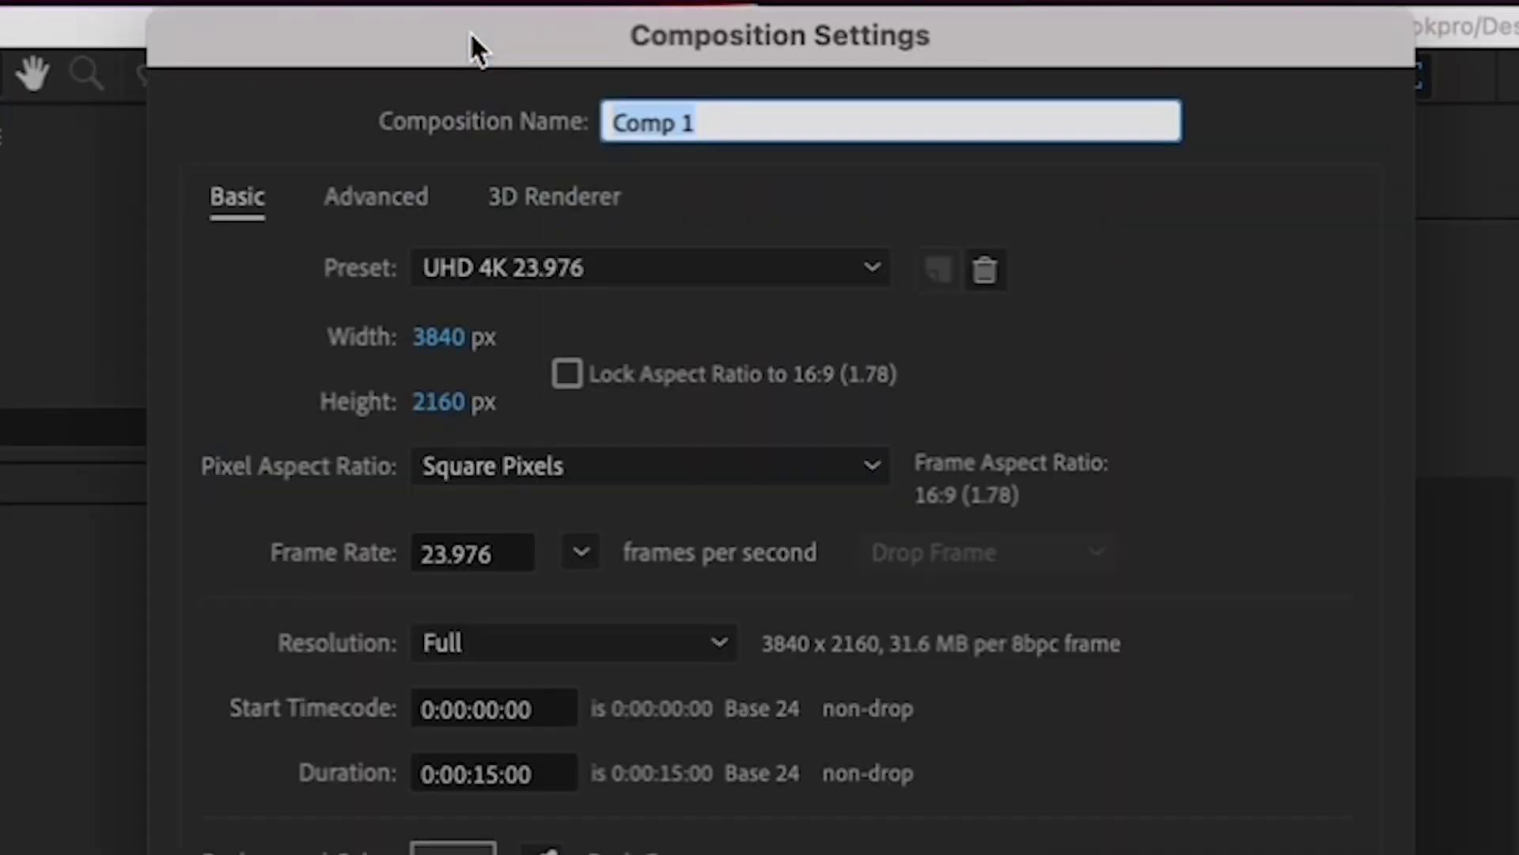
text(TEXT ANIMATION)
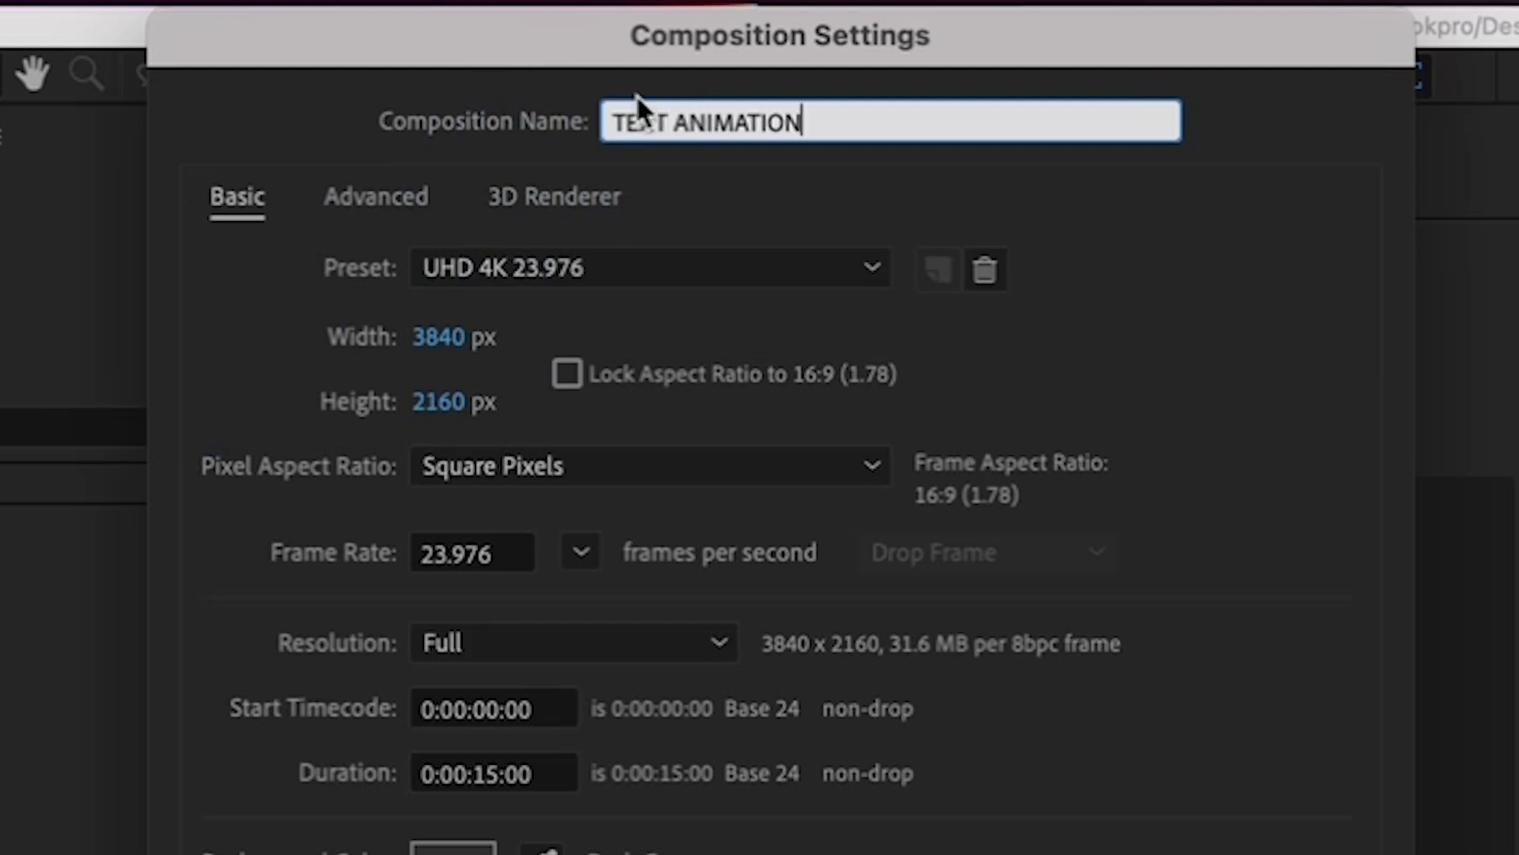
click(1202, 310)
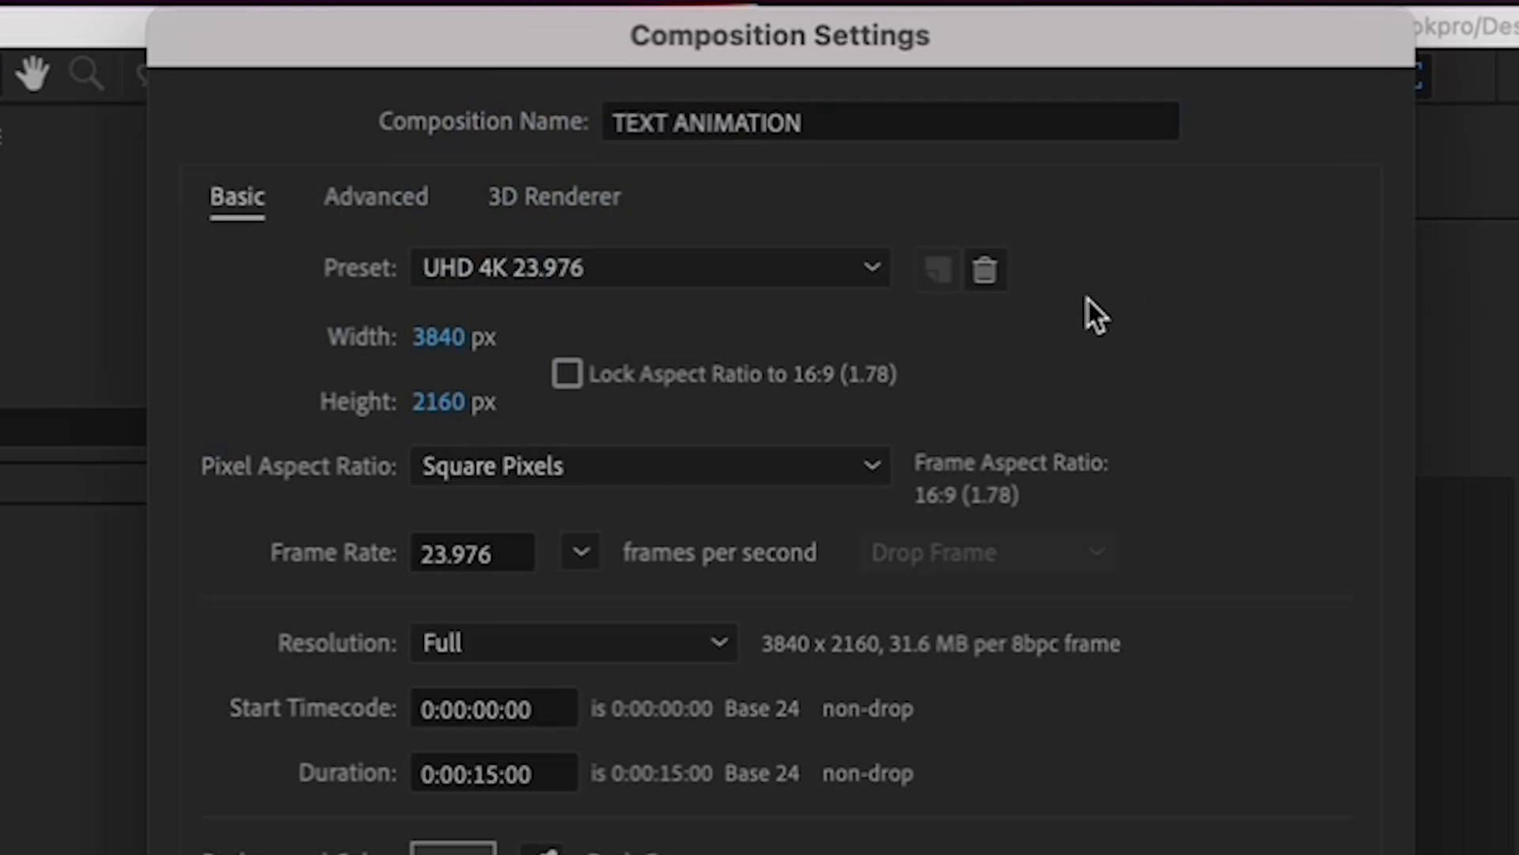
click(869, 268)
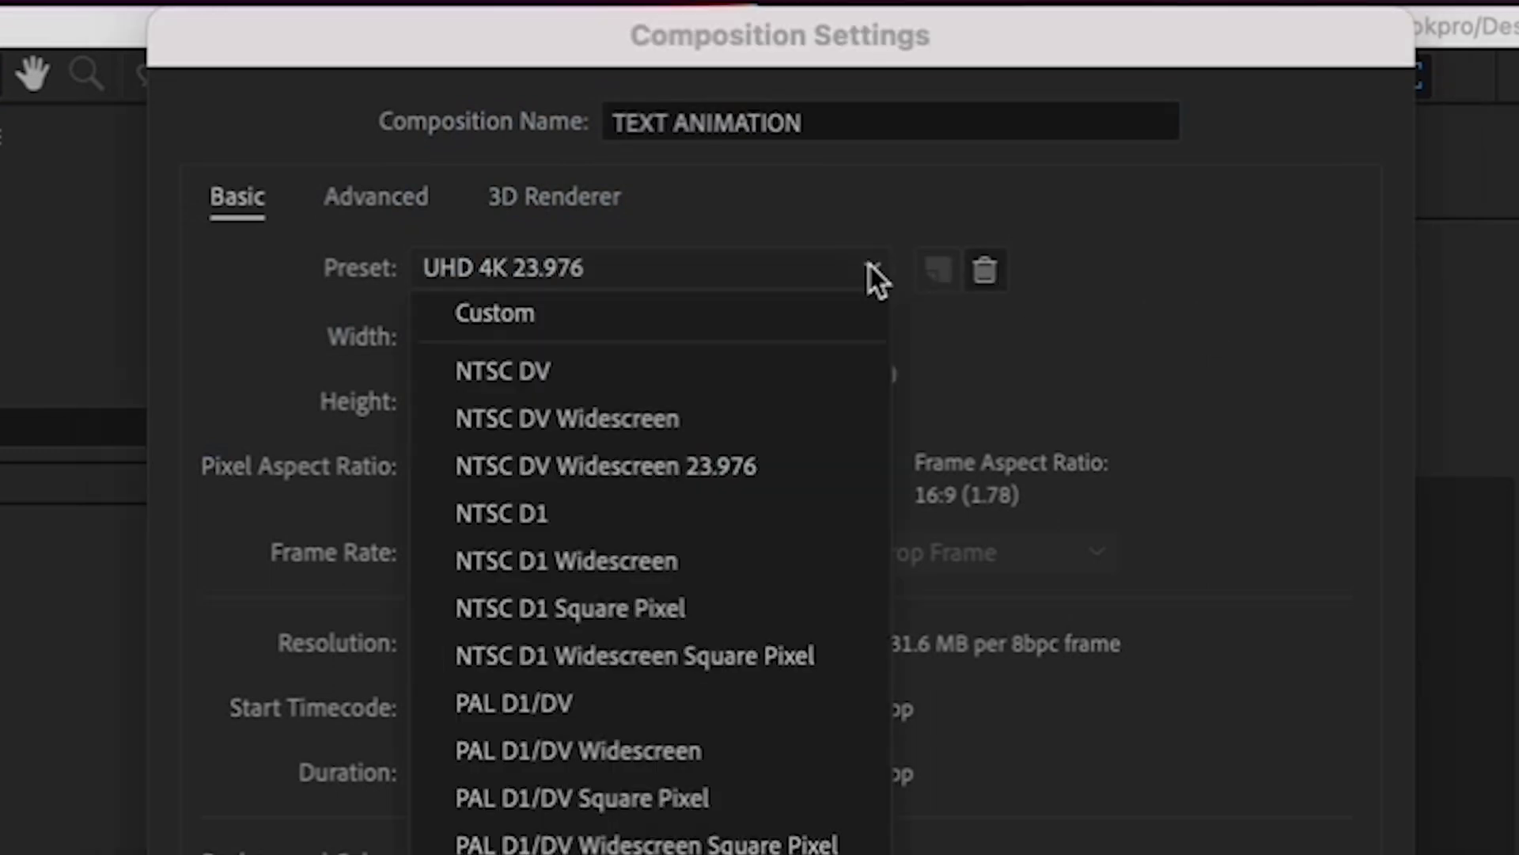
click(845, 329)
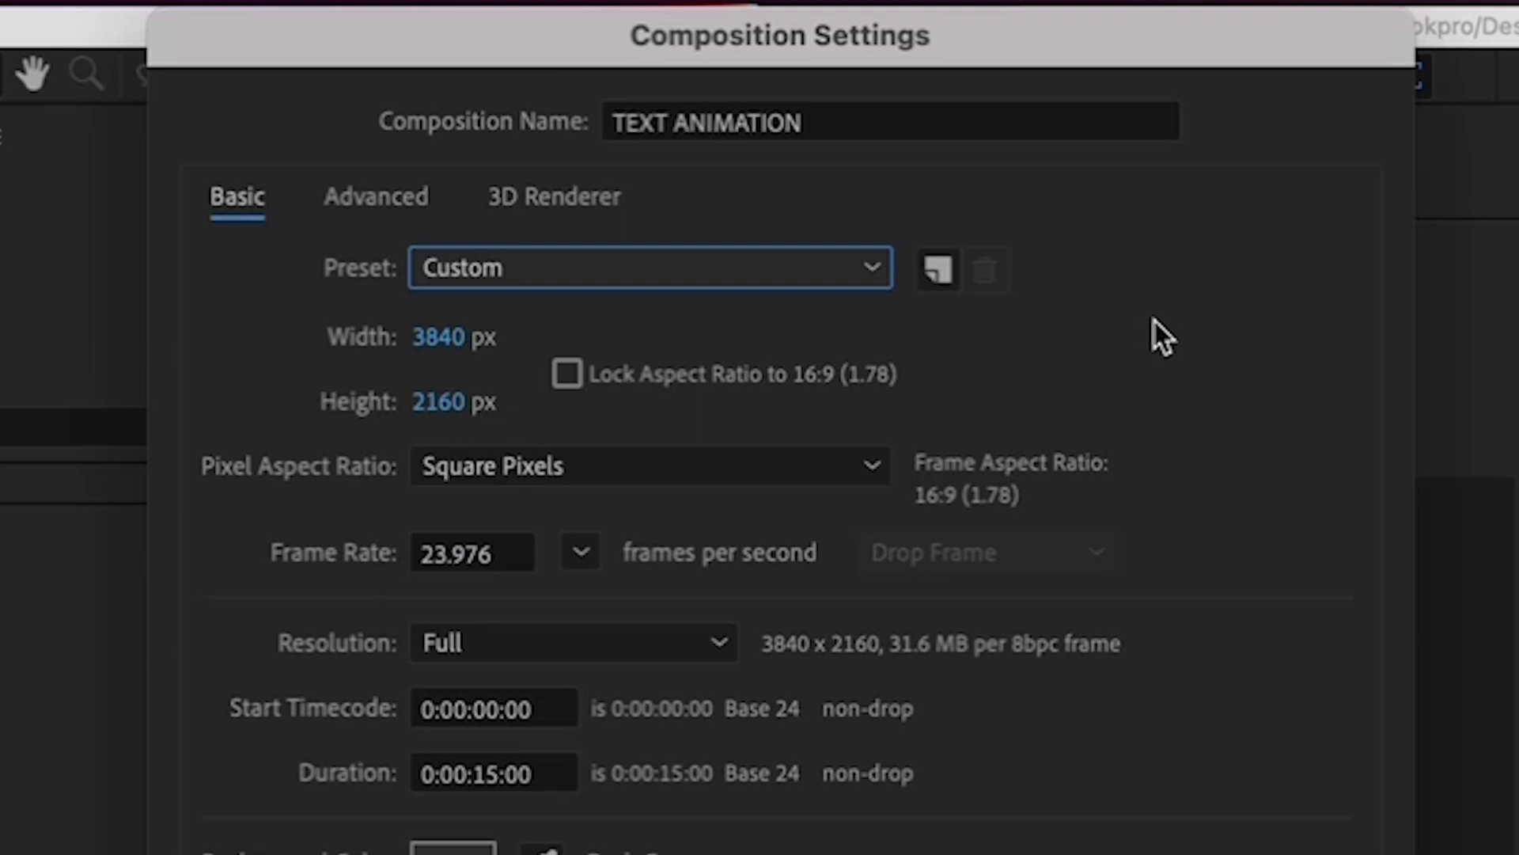
click(866, 269)
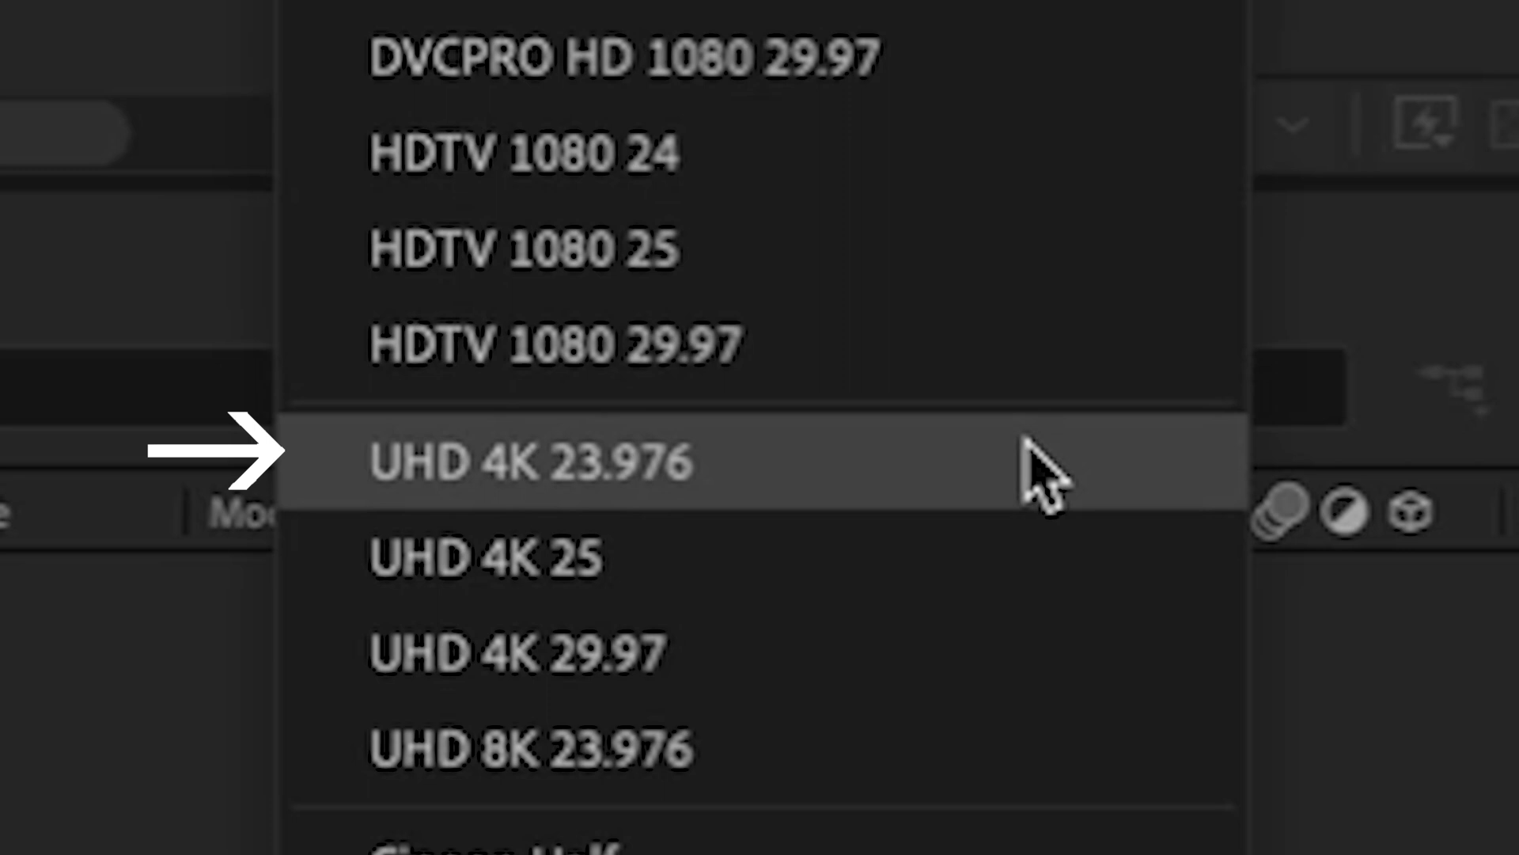
click(1043, 474)
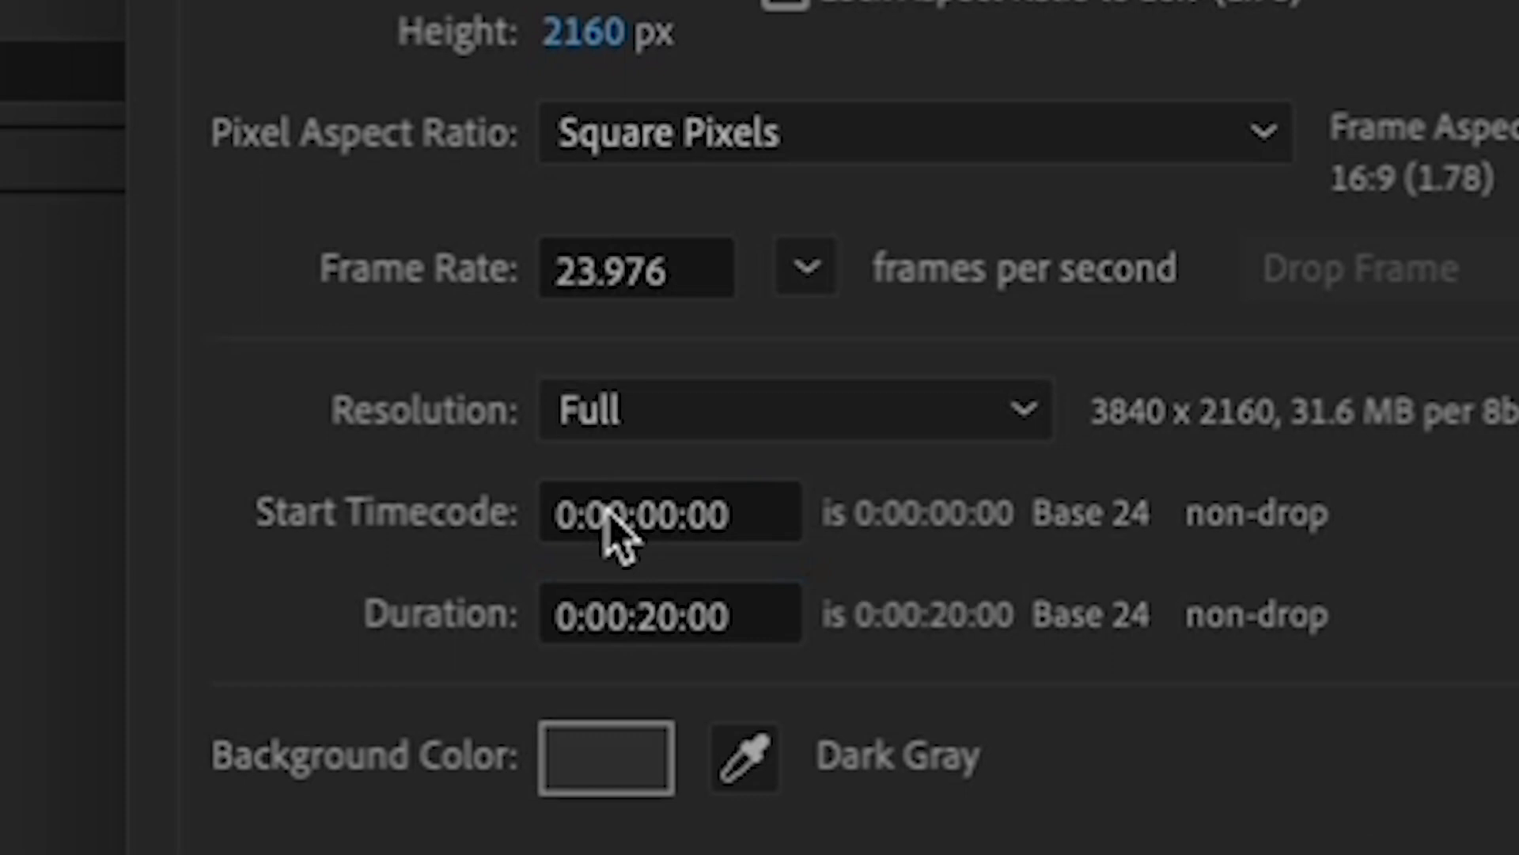
Step: Change the duration from 20 to 15 seconds and create the 3840×2160 composition
click(679, 616)
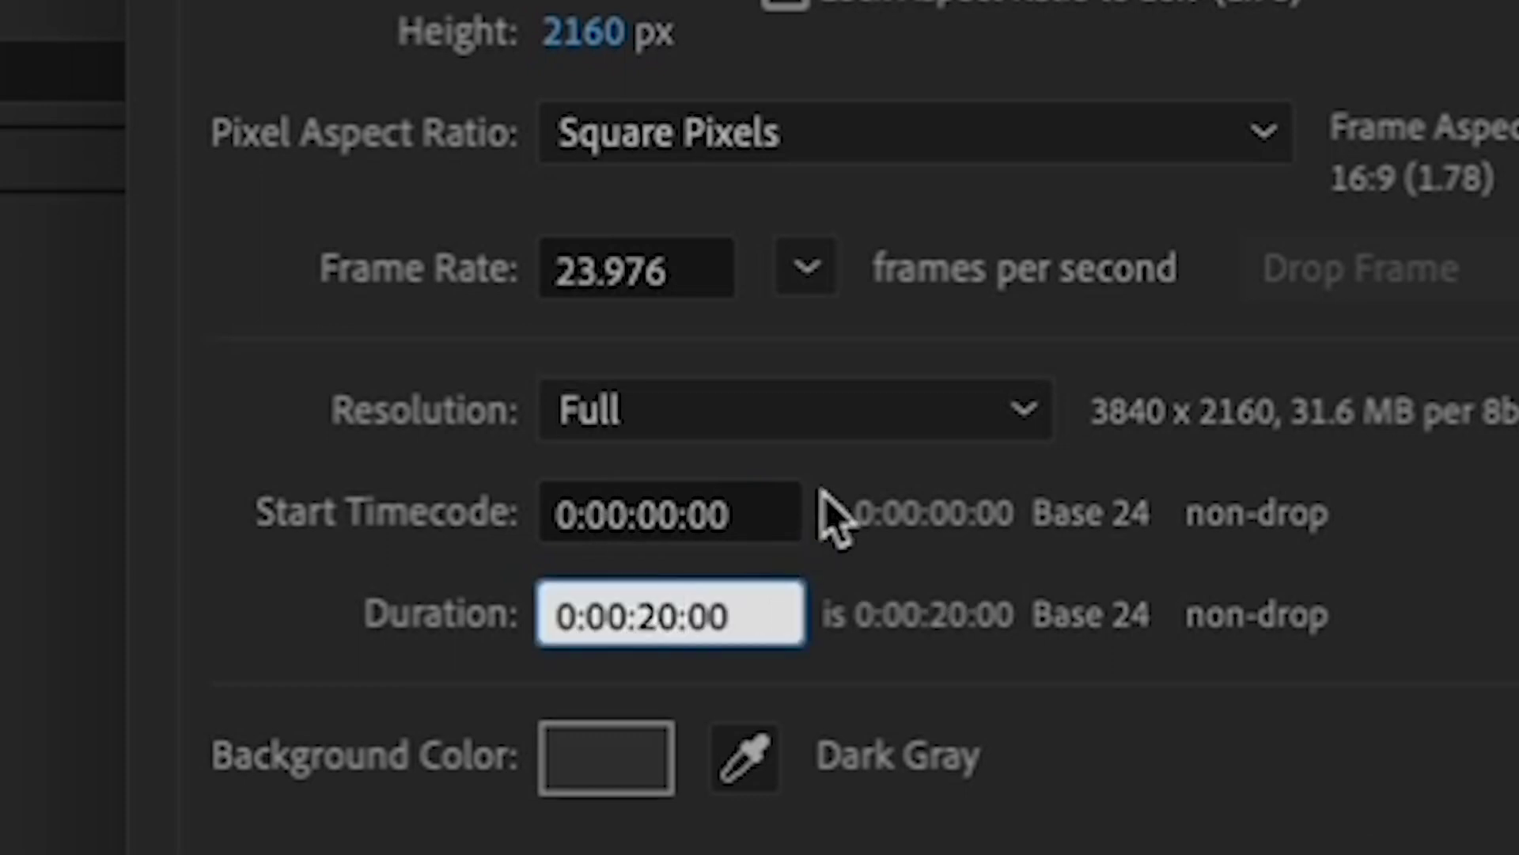
key(BackSpace)
key(BackSpace)
text(15)
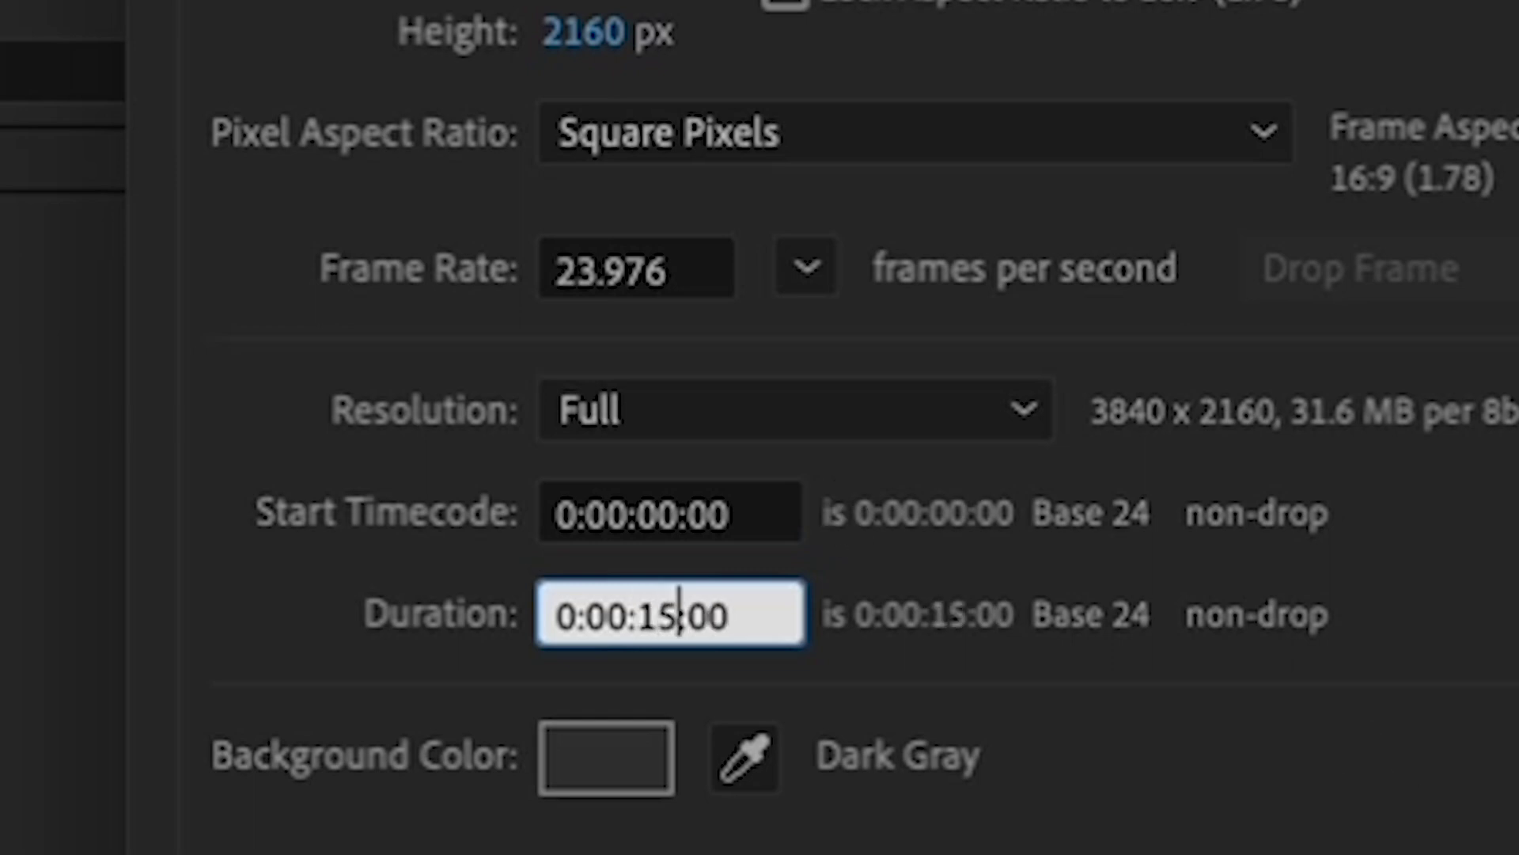
key(Return)
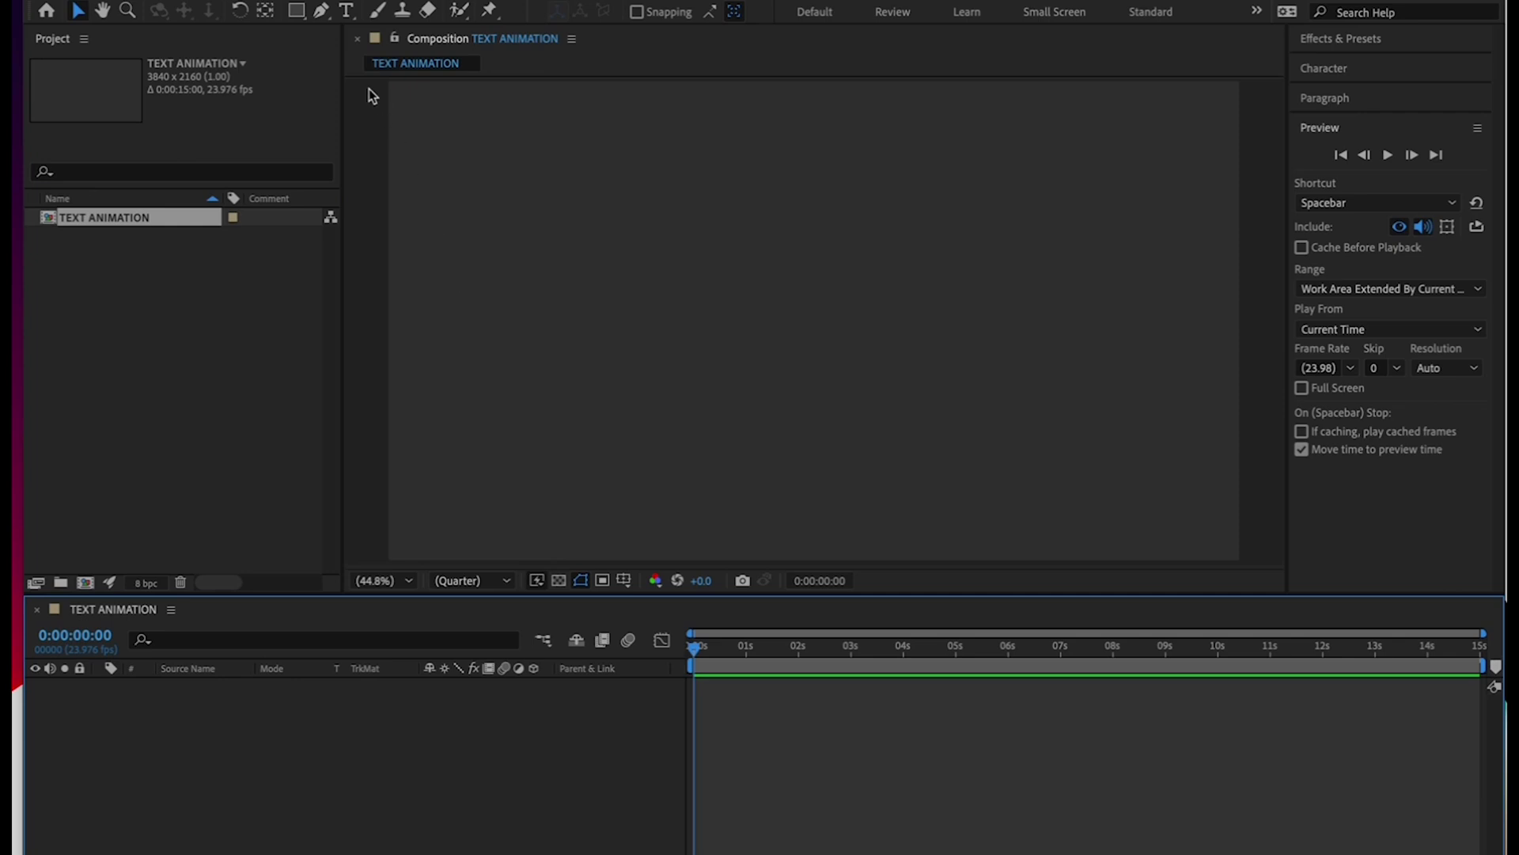
Step: Create a new text layer in the TEXT ANIMATION composition reading MERLE
click(347, 11)
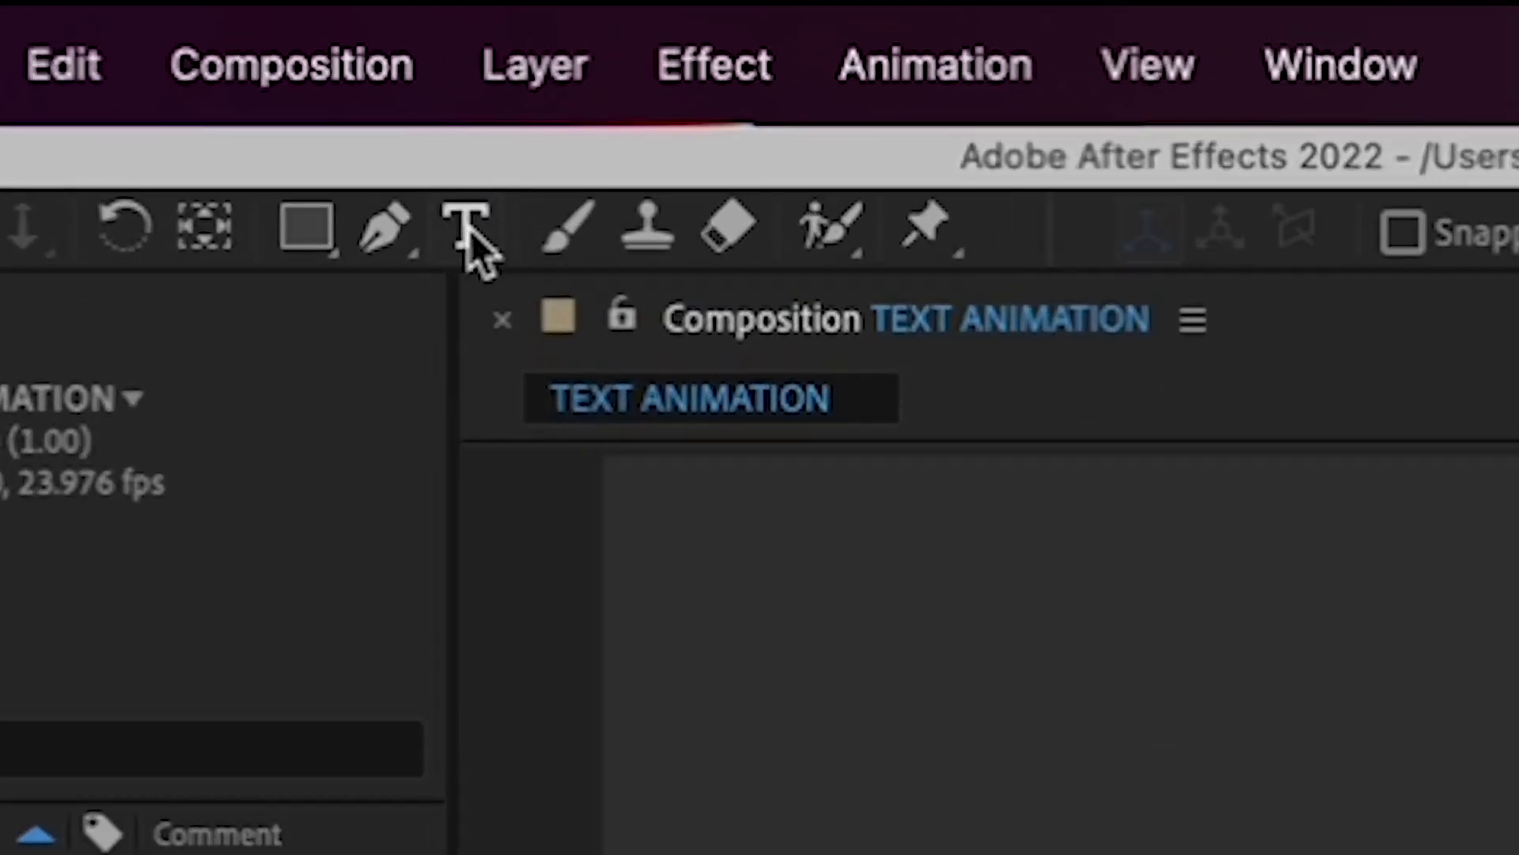
click(470, 229)
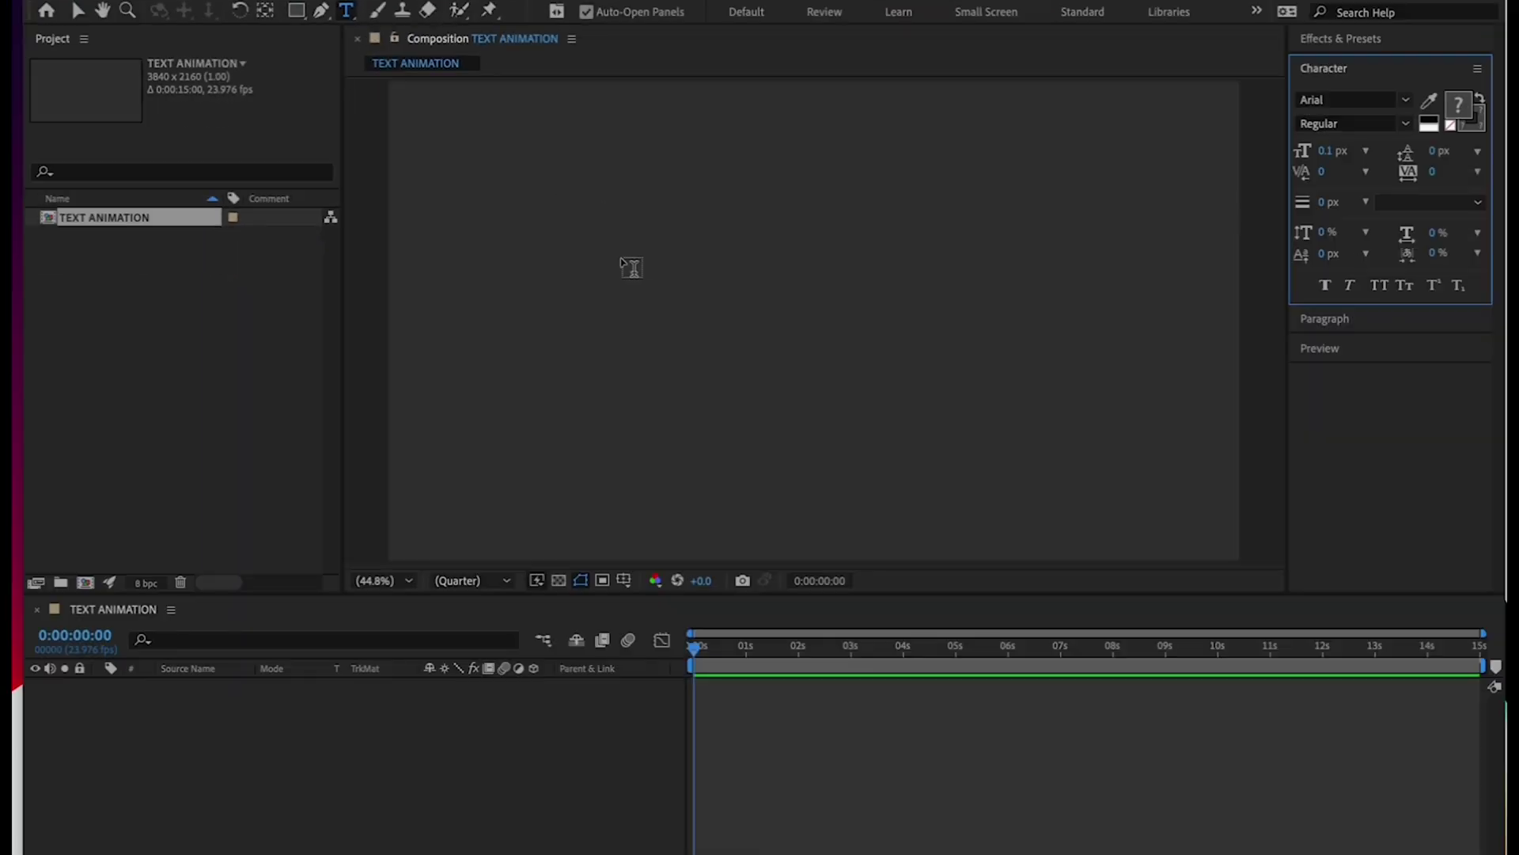
click(619, 270)
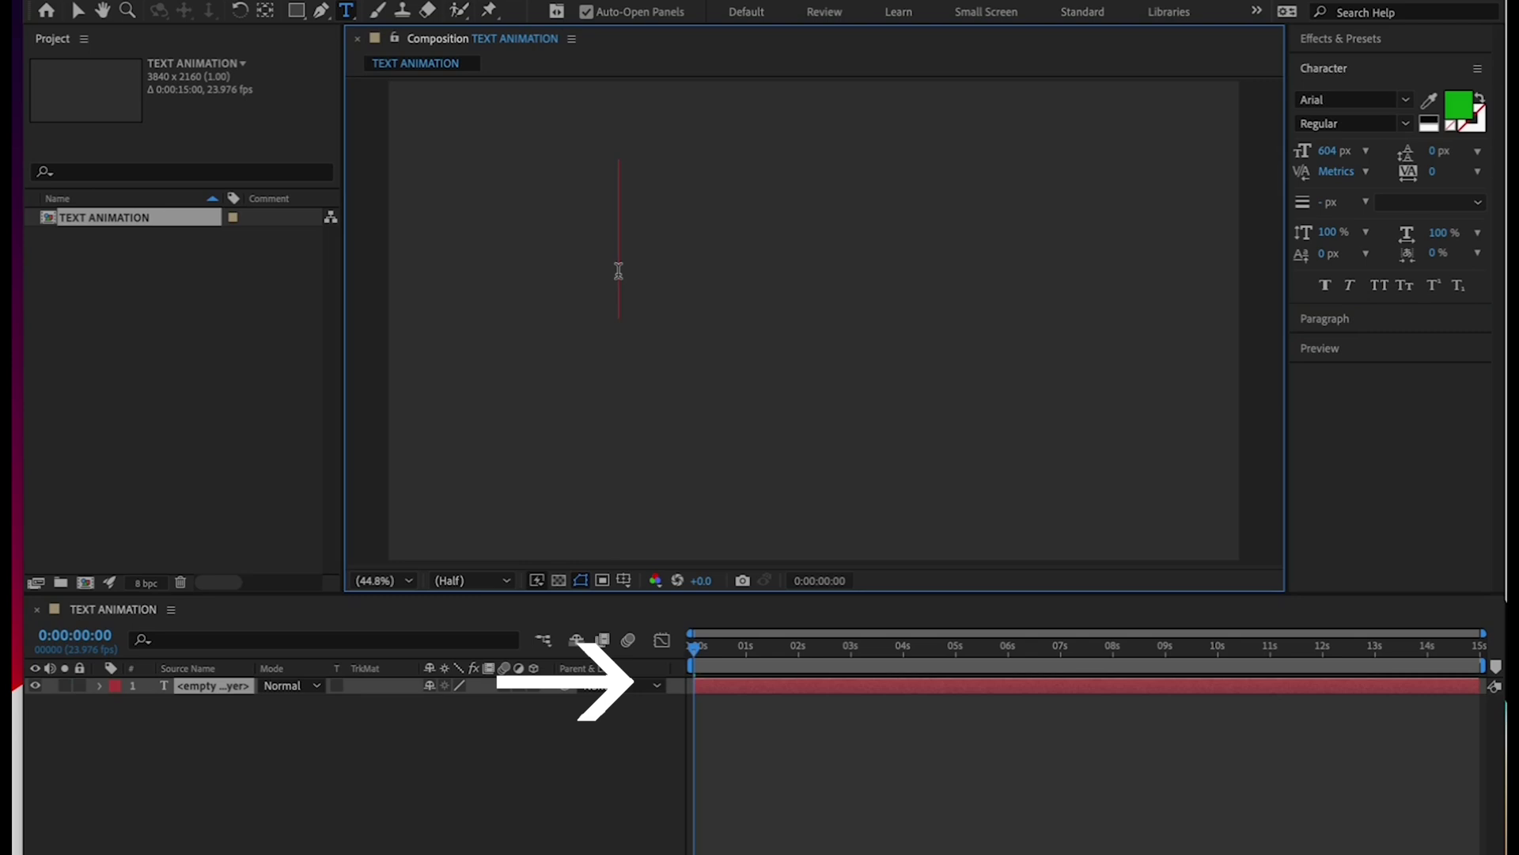
text(MERLE)
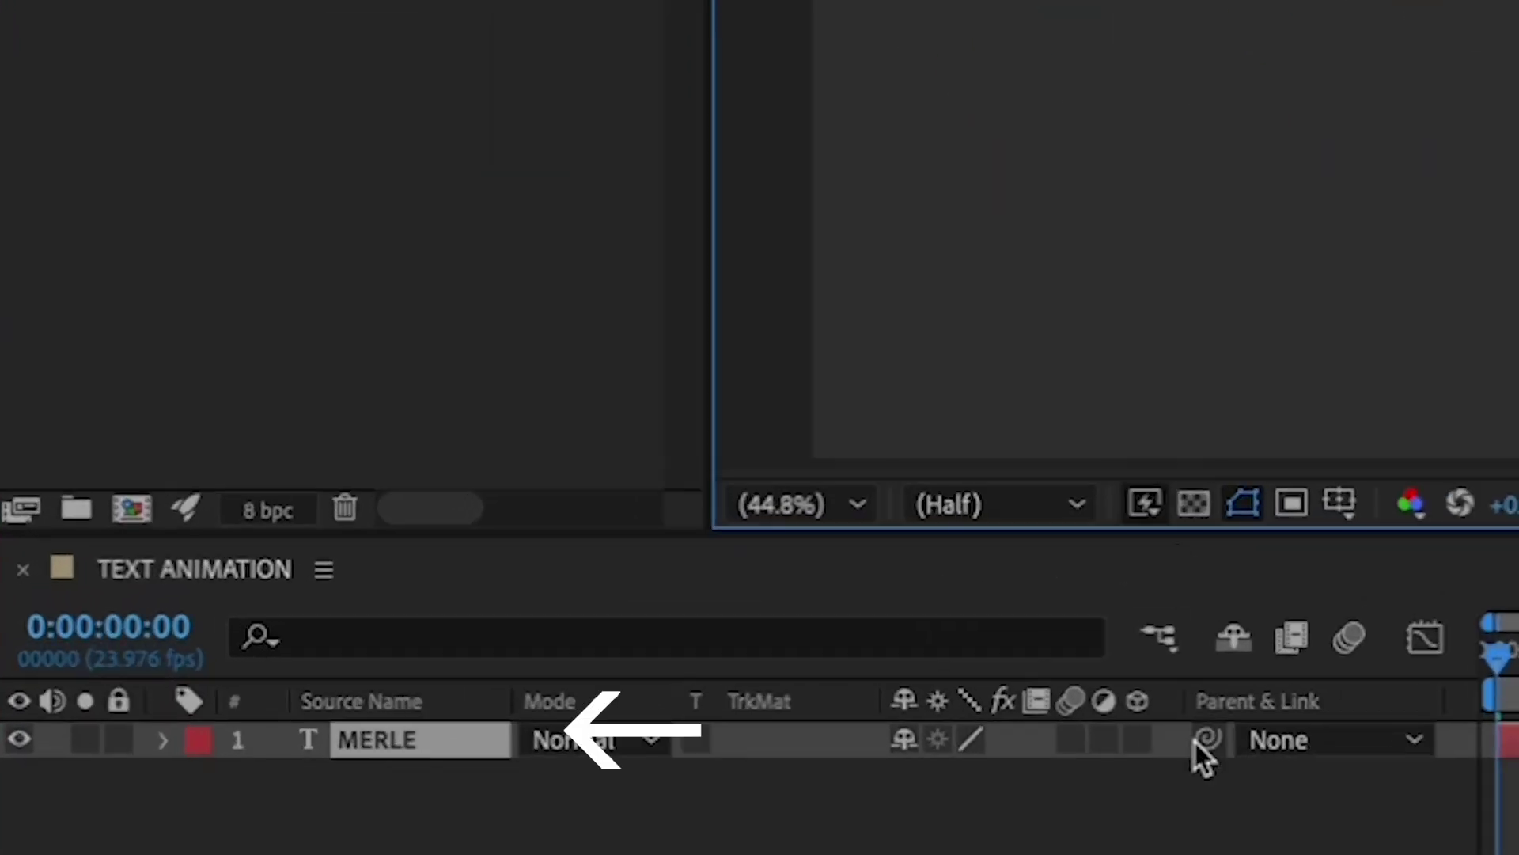
click(1204, 838)
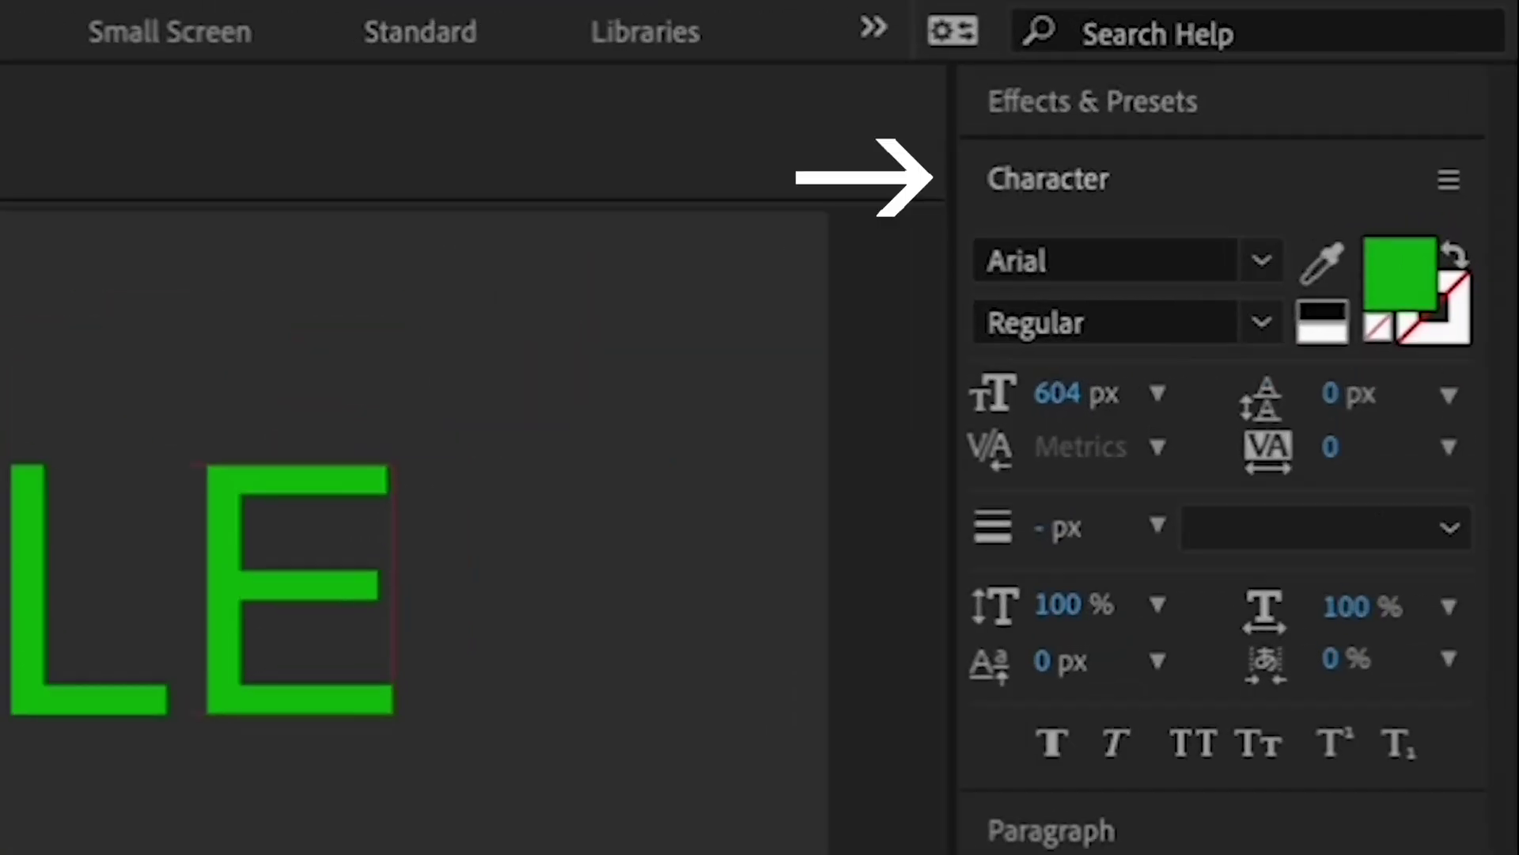
Step: Select all the MERLE text and change its font to Century Gothic Regular
key(Escape)
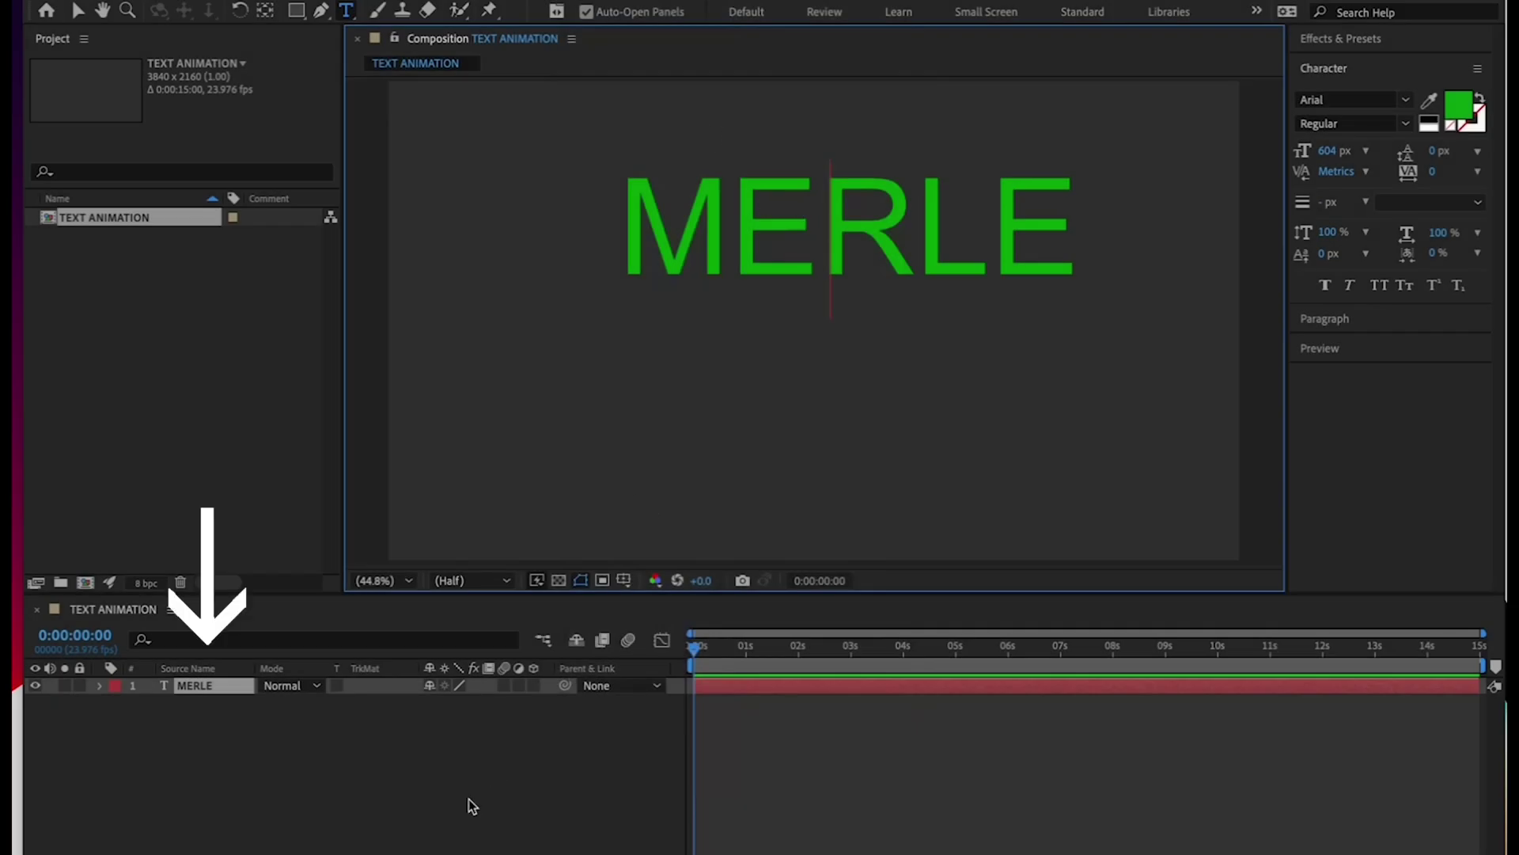
double_click(209, 691)
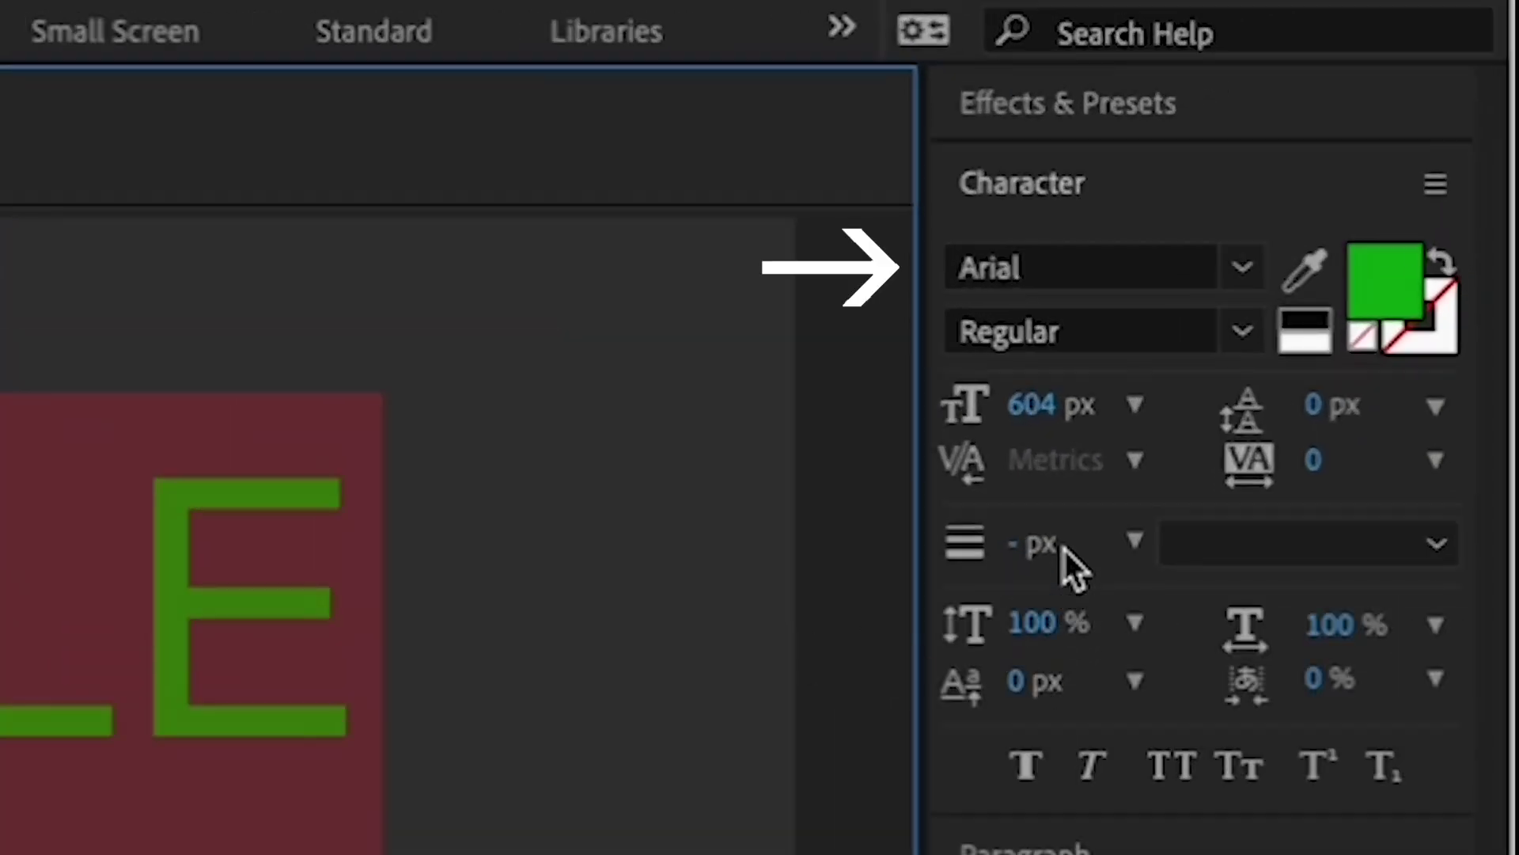
click(1241, 286)
text(GOTH)
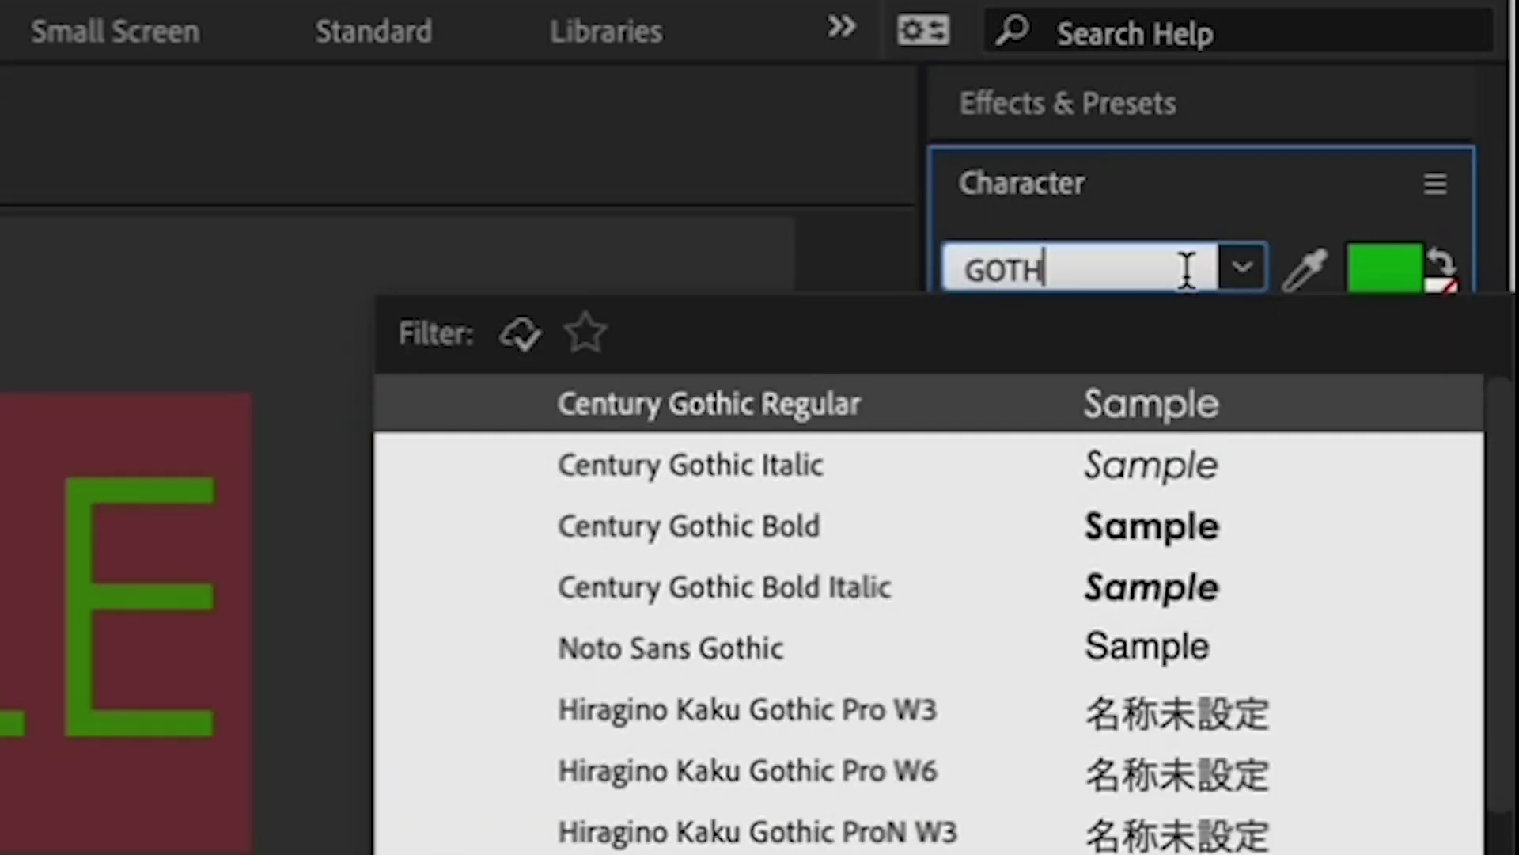
click(945, 407)
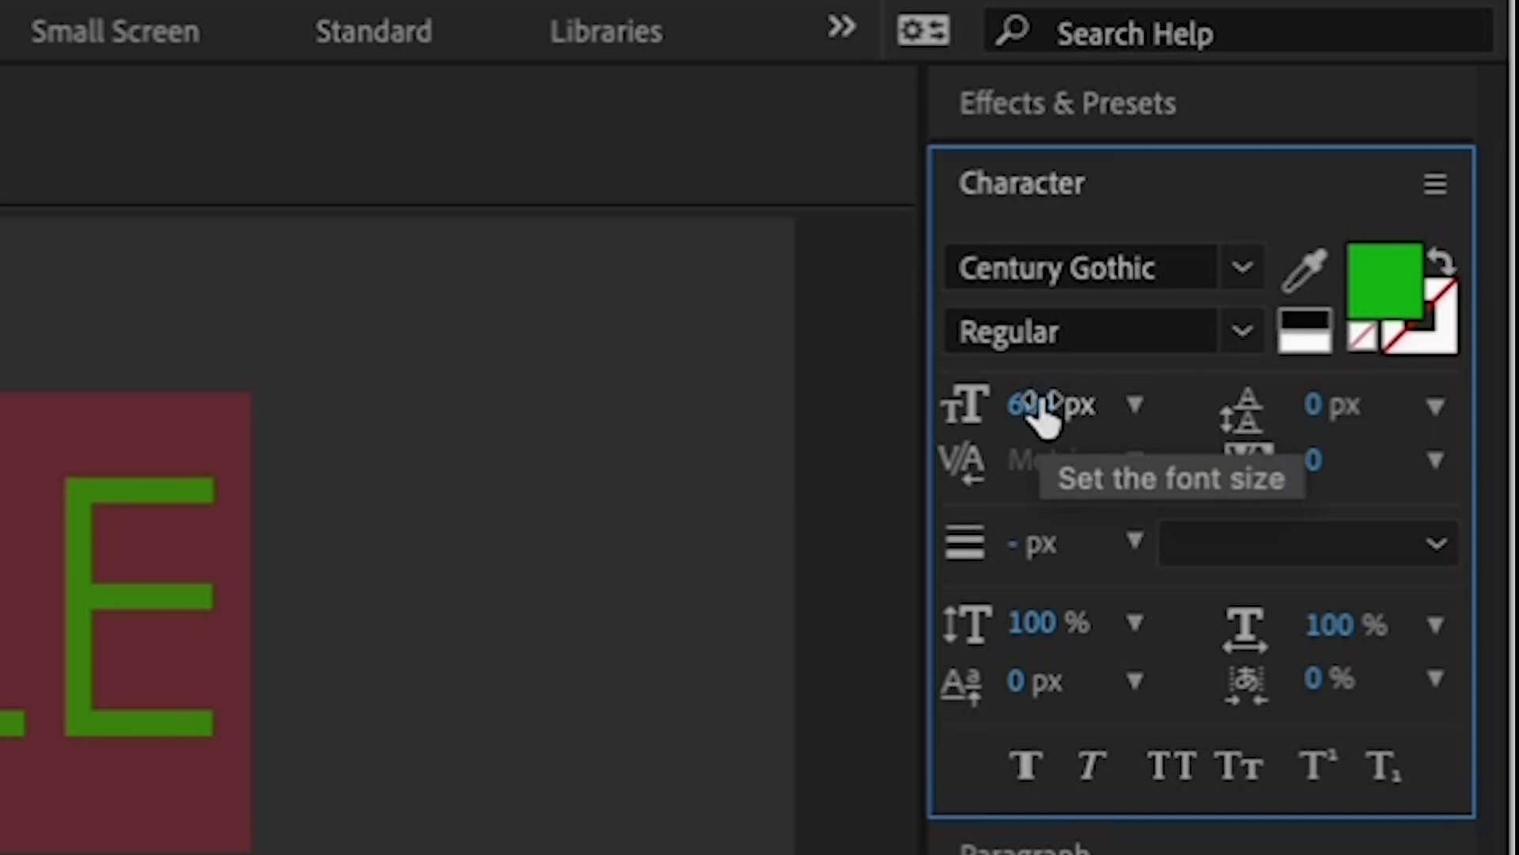
Step: Set the MERLE font size to 500 px
drag(1046, 405, 931, 426)
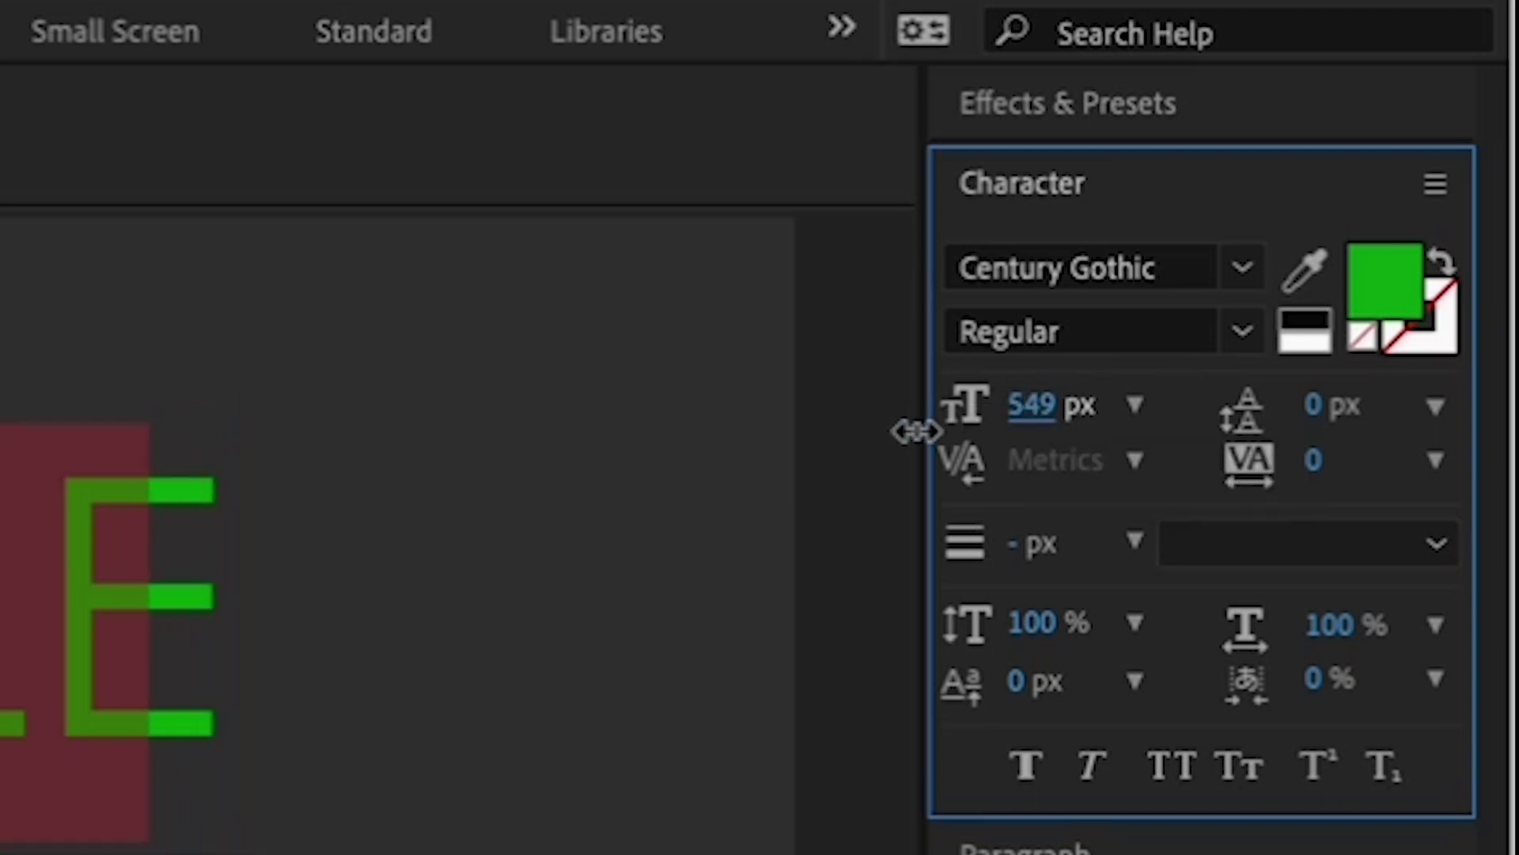
drag(916, 432, 825, 436)
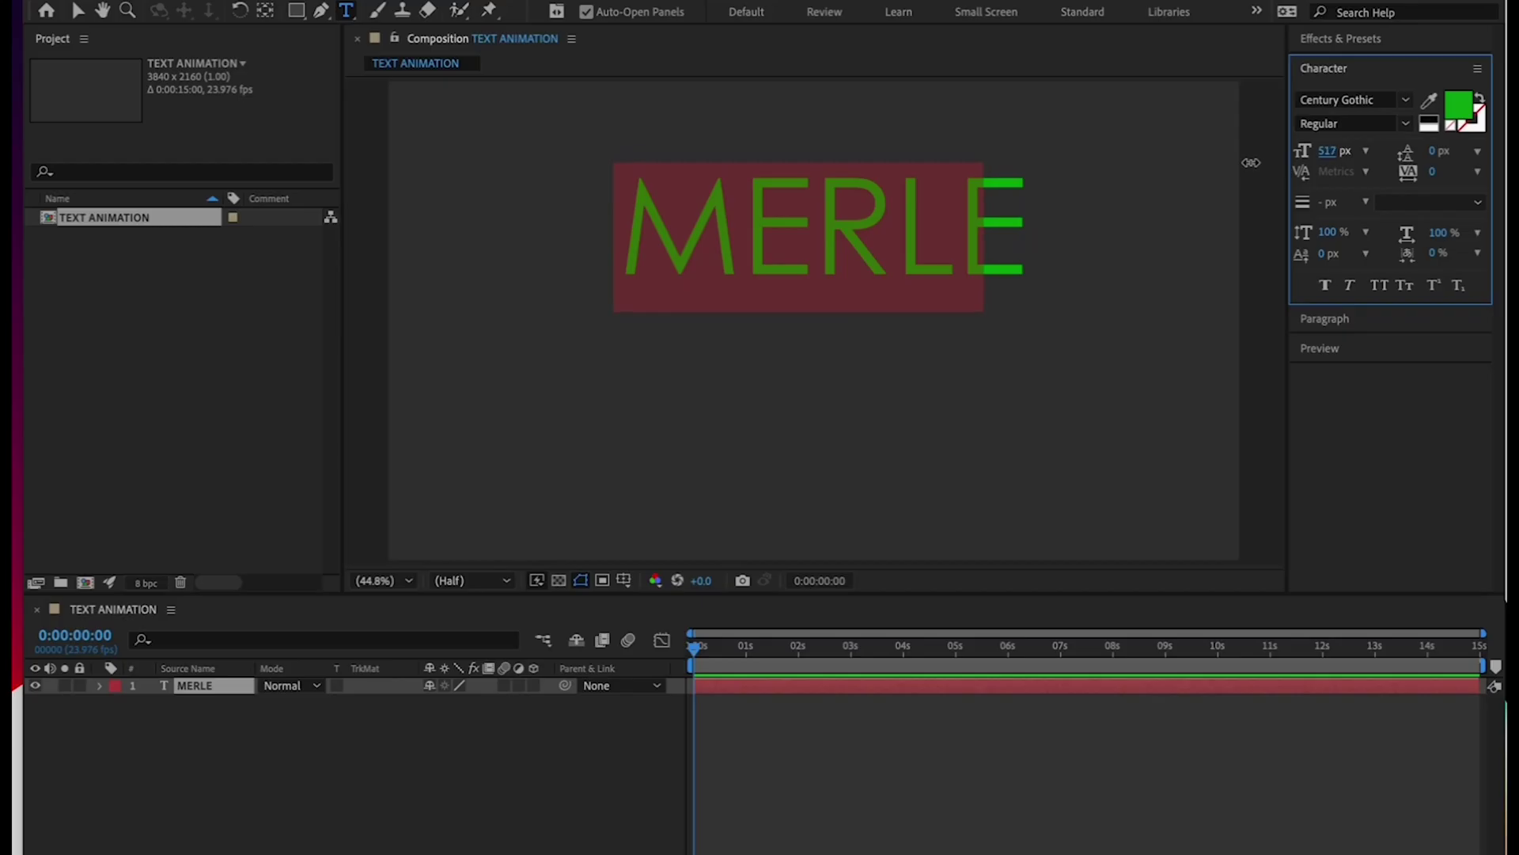
drag(1251, 162, 1256, 170)
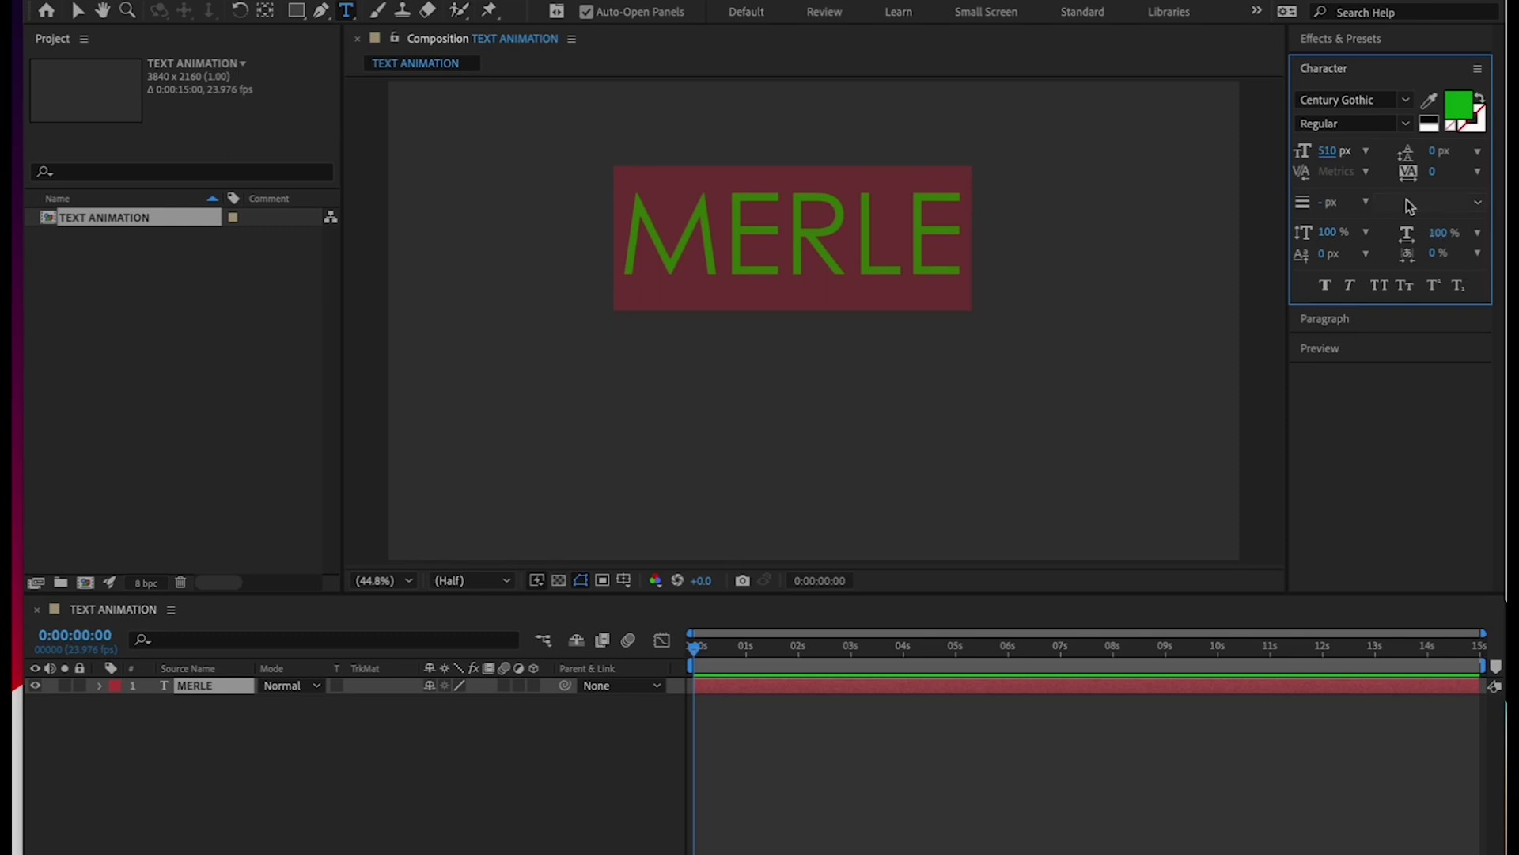
click(1329, 151)
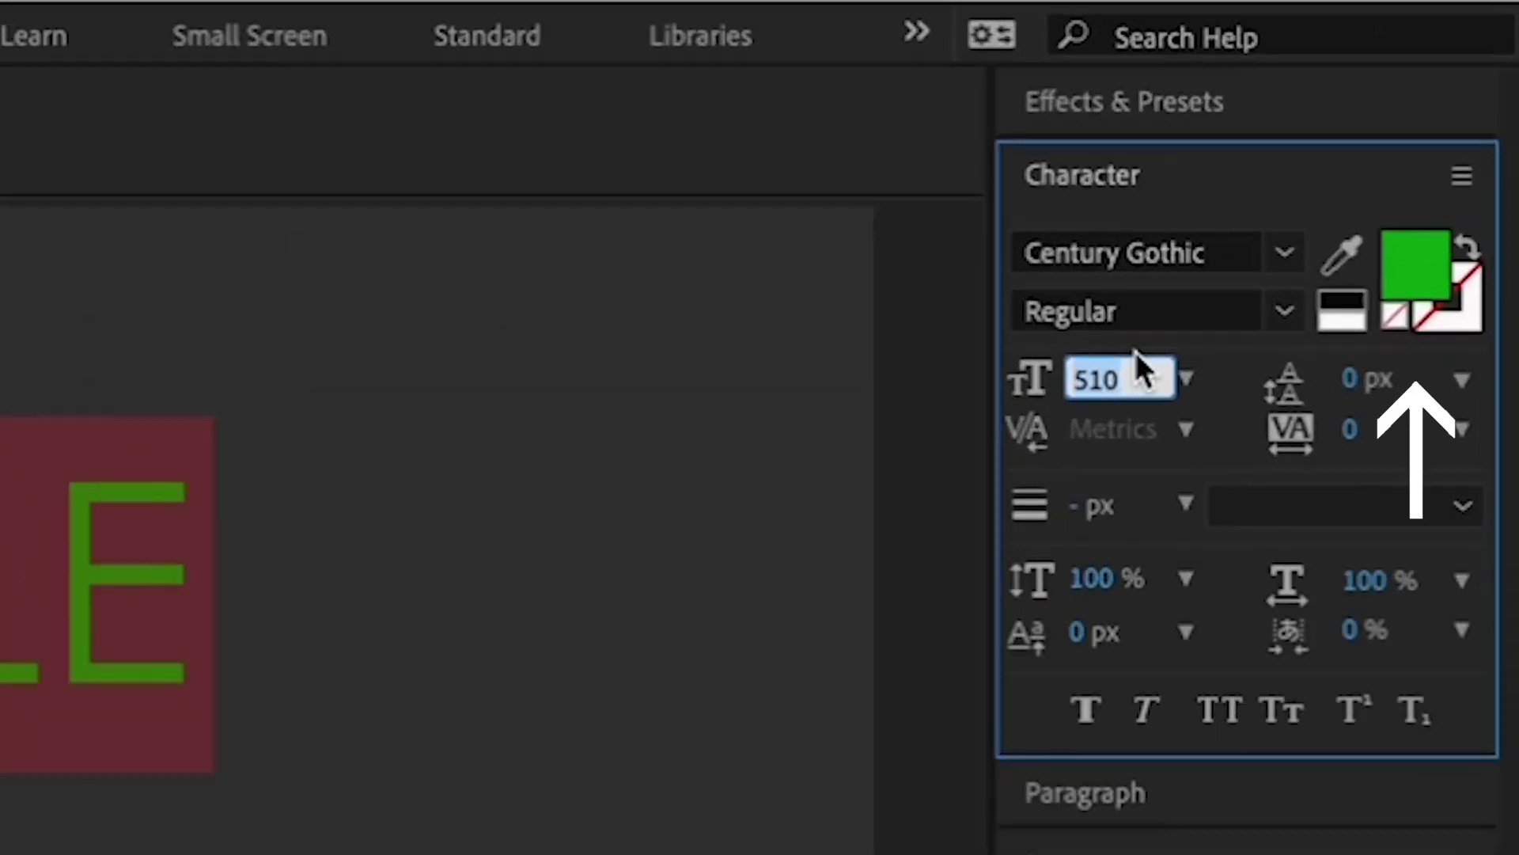
text(500)
key(Return)
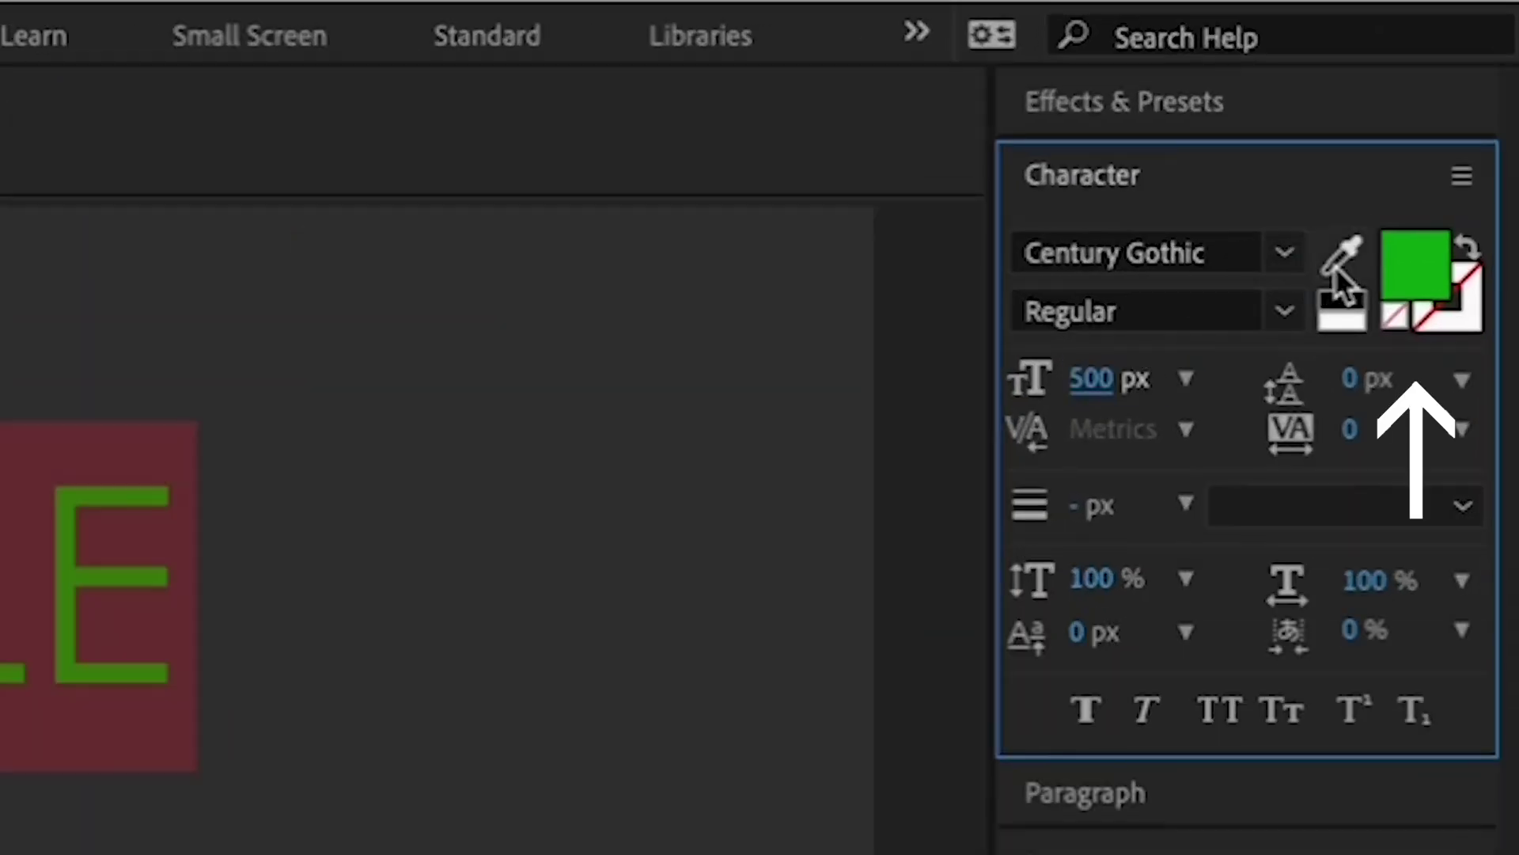
Step: Change the MERLE text fill colour to red, hex ff0000
click(1428, 287)
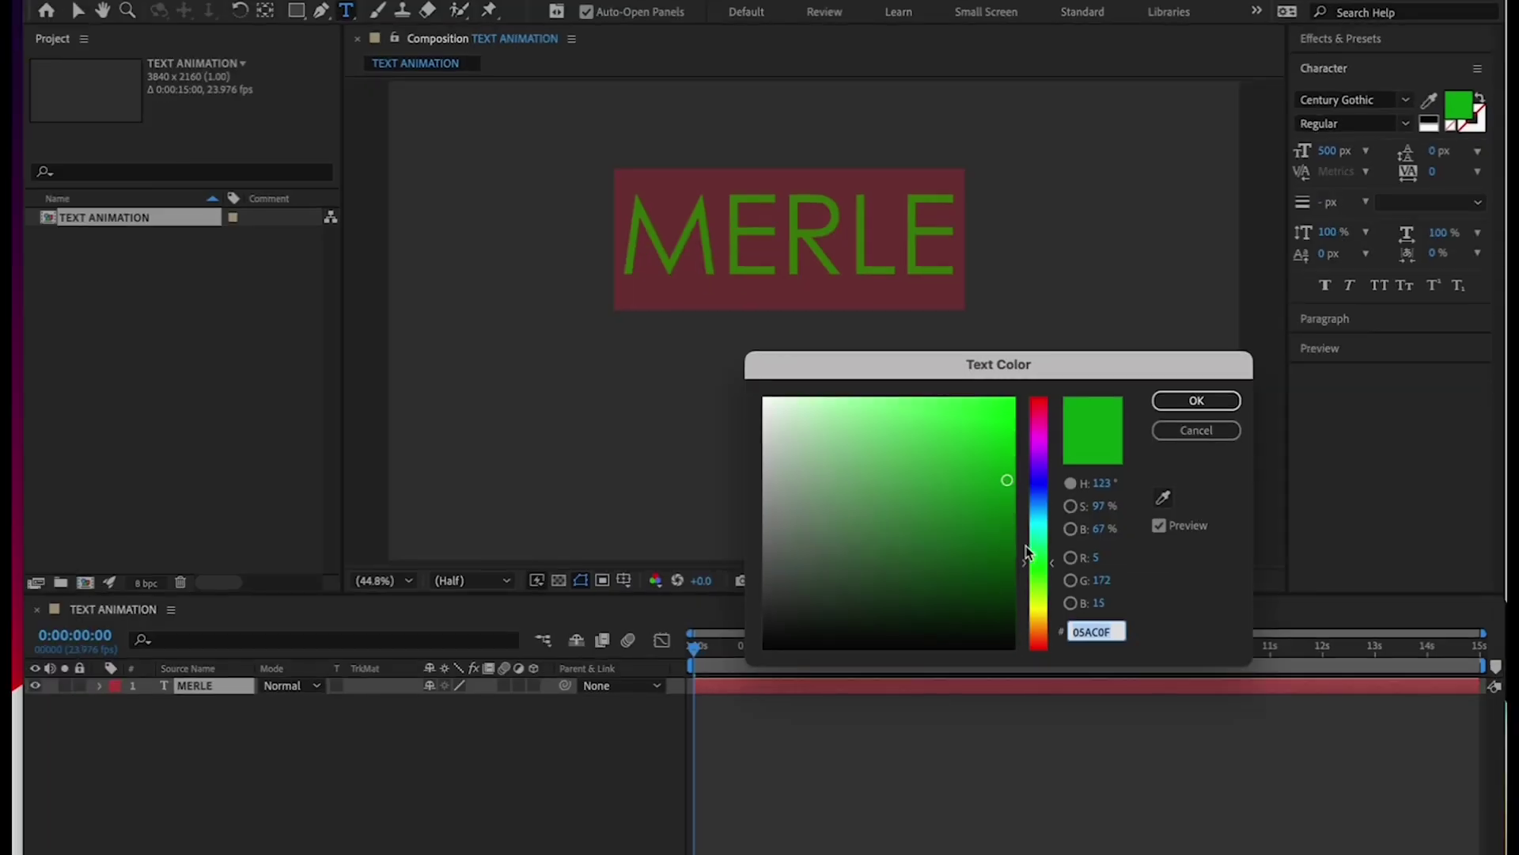
click(1090, 632)
double_click(1090, 631)
text(ff0000)
key(Return)
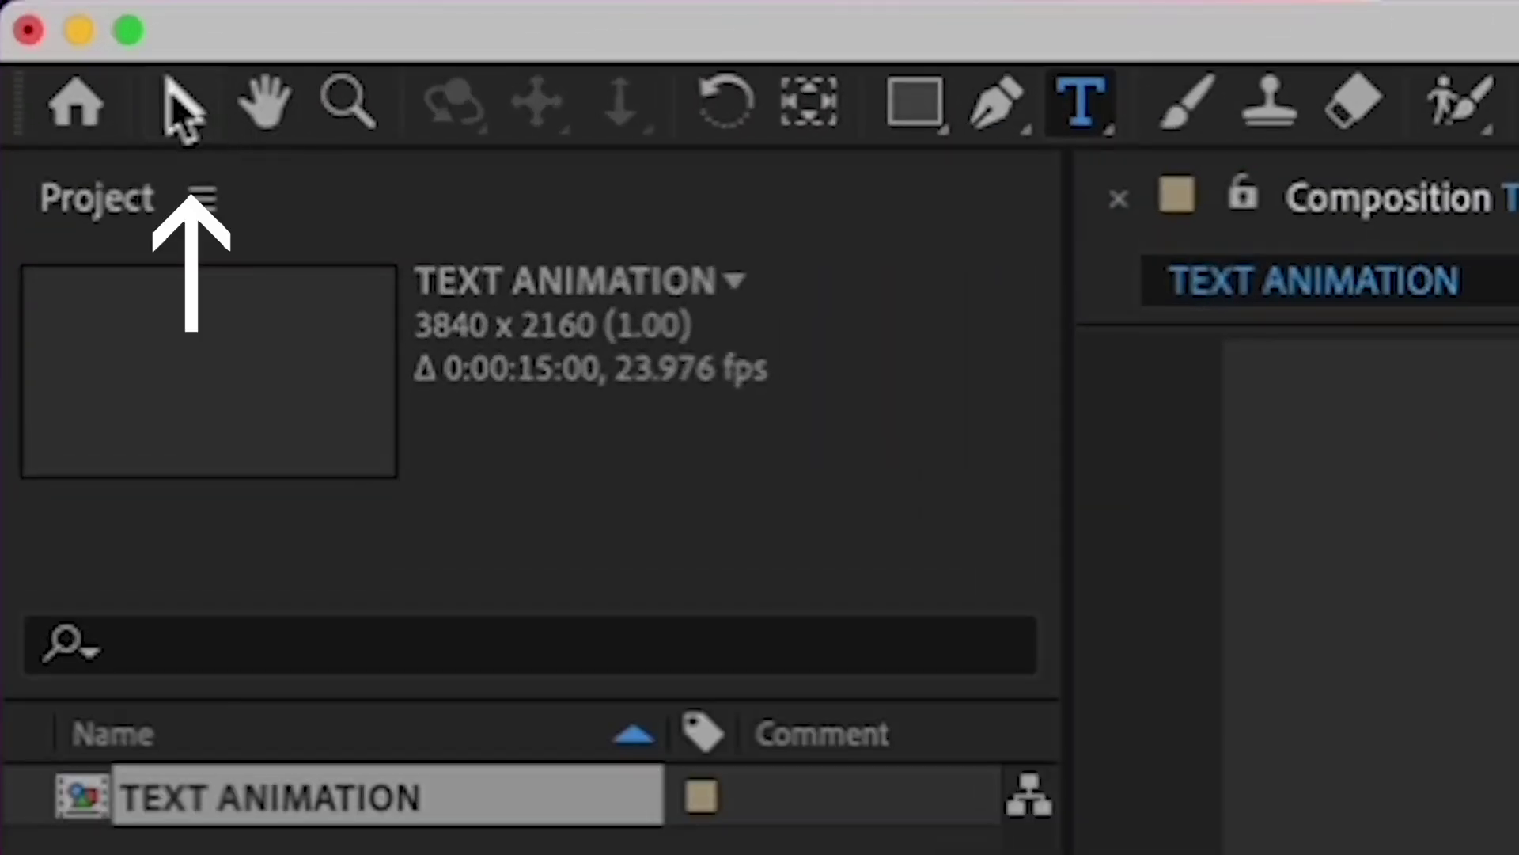
Step: With the Selection tool, move MERLE down and right toward the frame centre
click(181, 109)
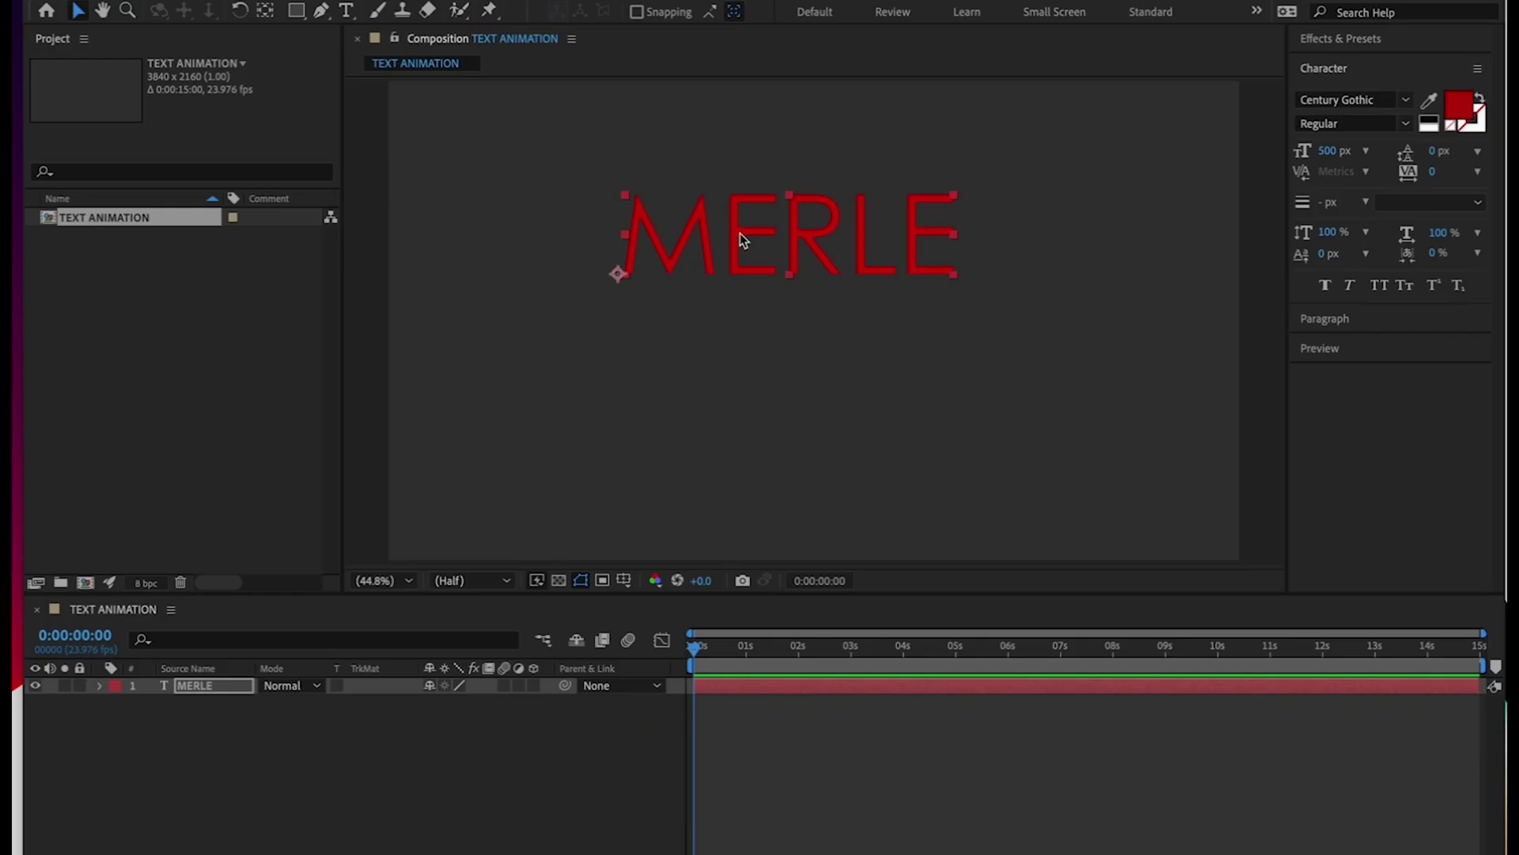
drag(744, 239, 800, 301)
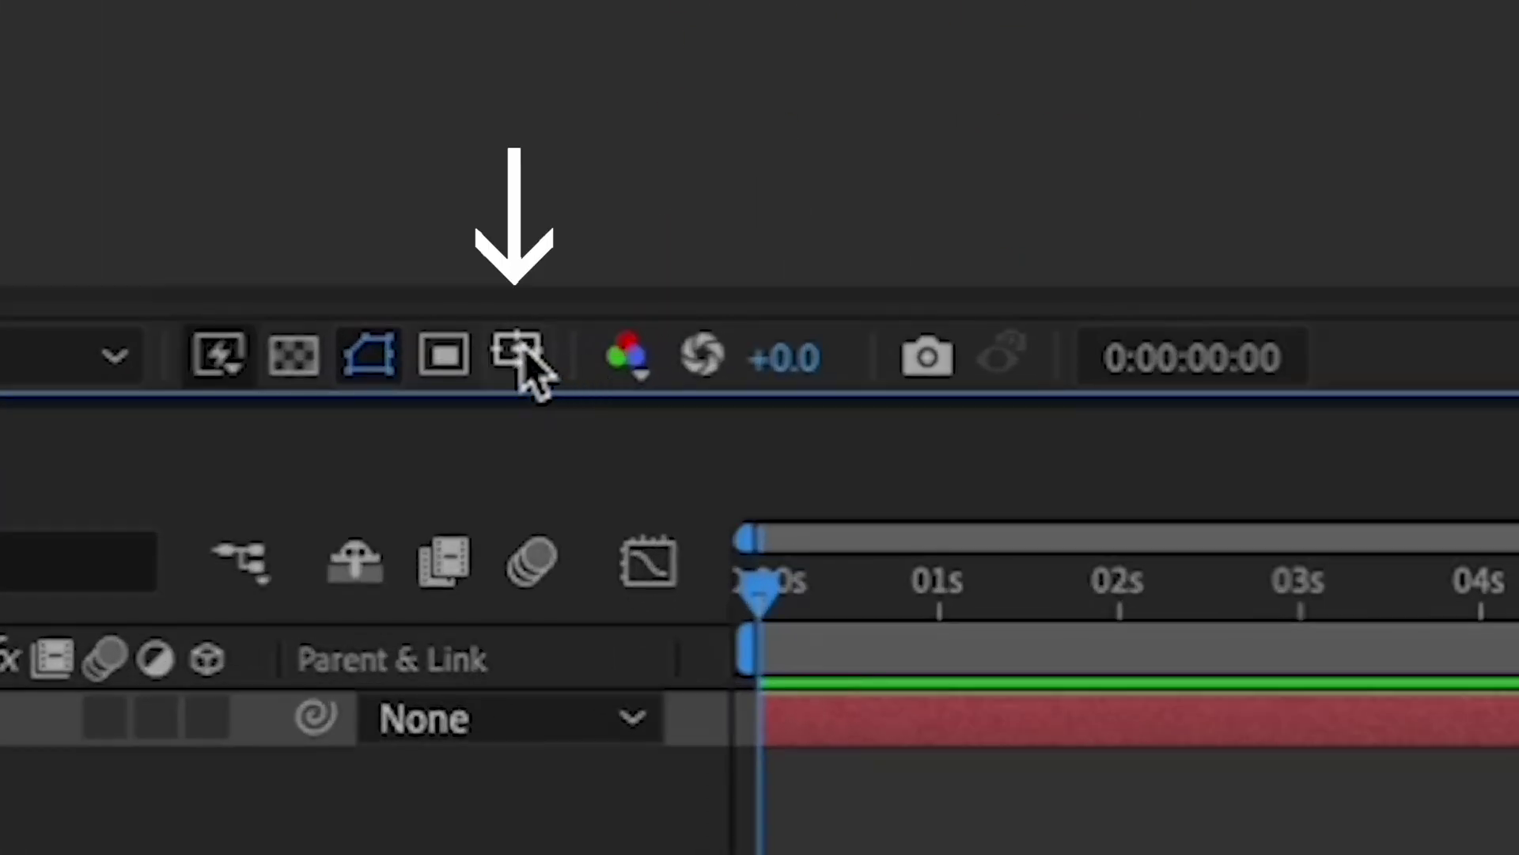
Step: Turn on the Title/Action Safe guides in the composition viewer
click(625, 580)
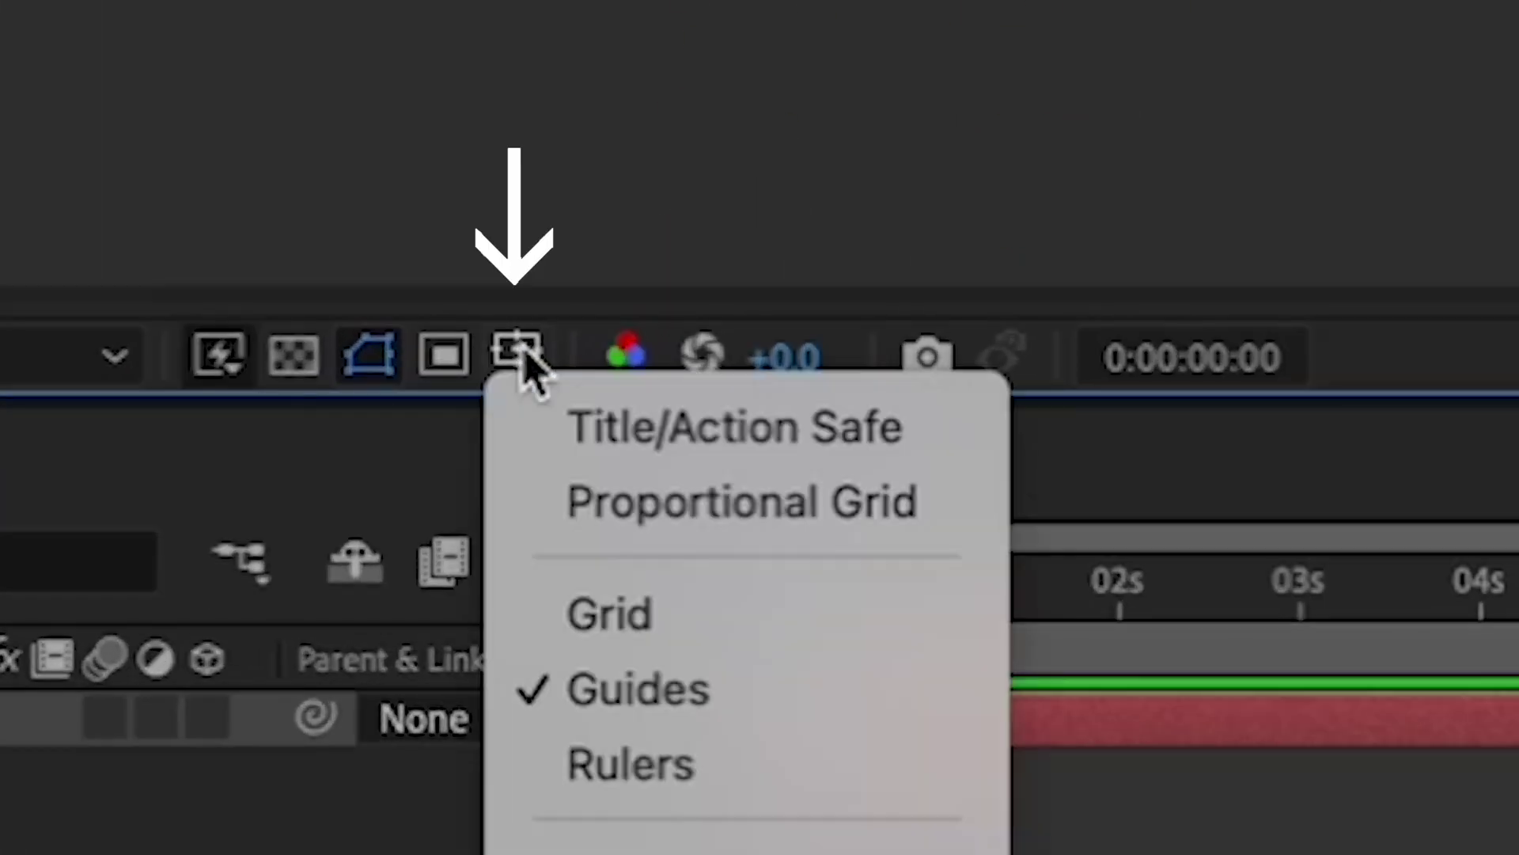
click(572, 431)
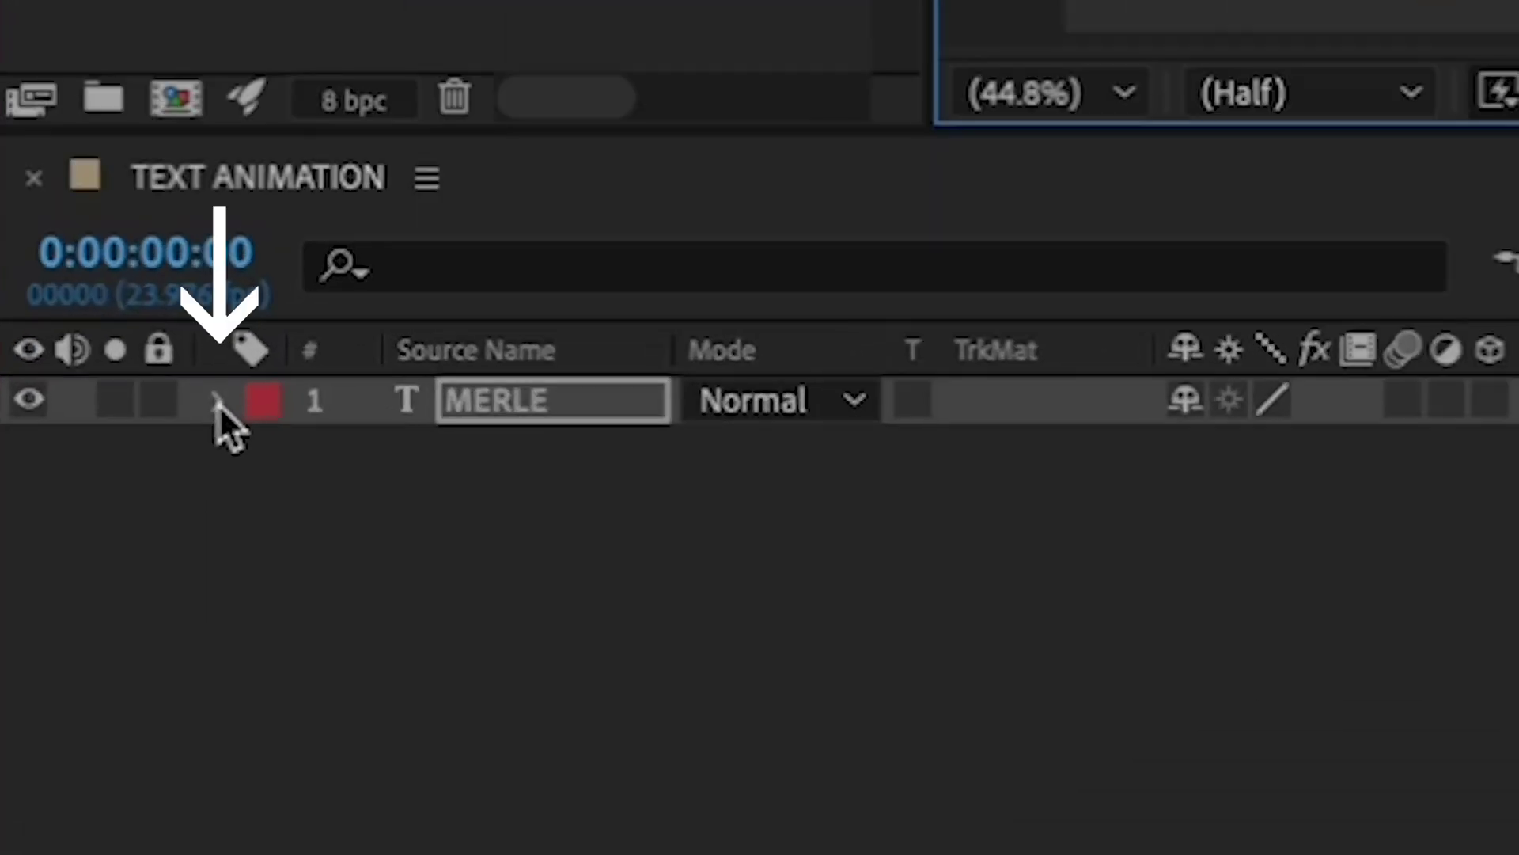
Step: Expand MERLE's Transform properties, showing Position 1289.8,1160.3, and zoom the timeline in
click(99, 685)
click(220, 402)
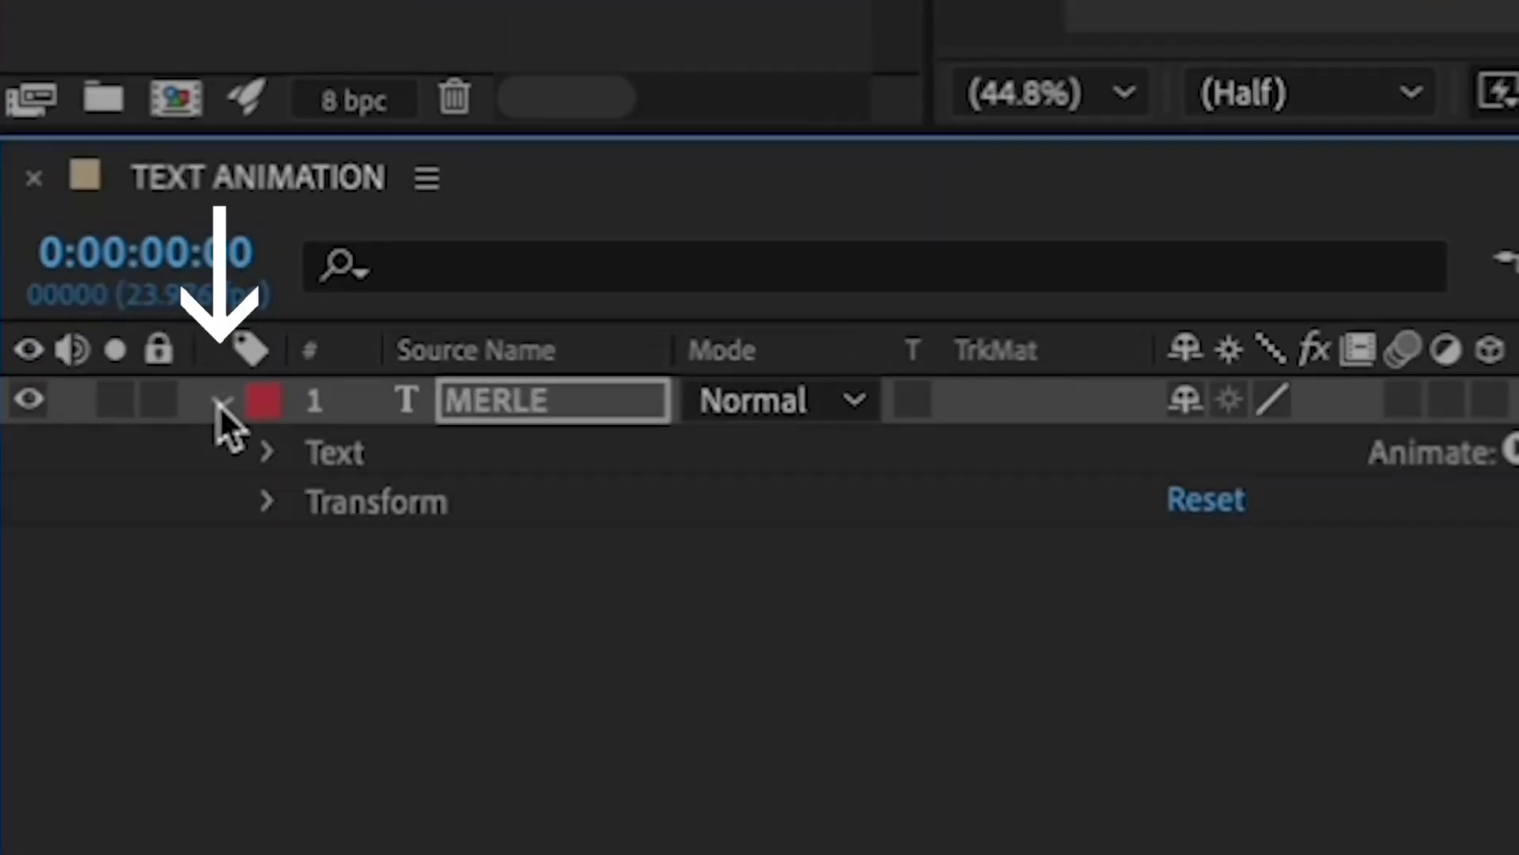
click(264, 501)
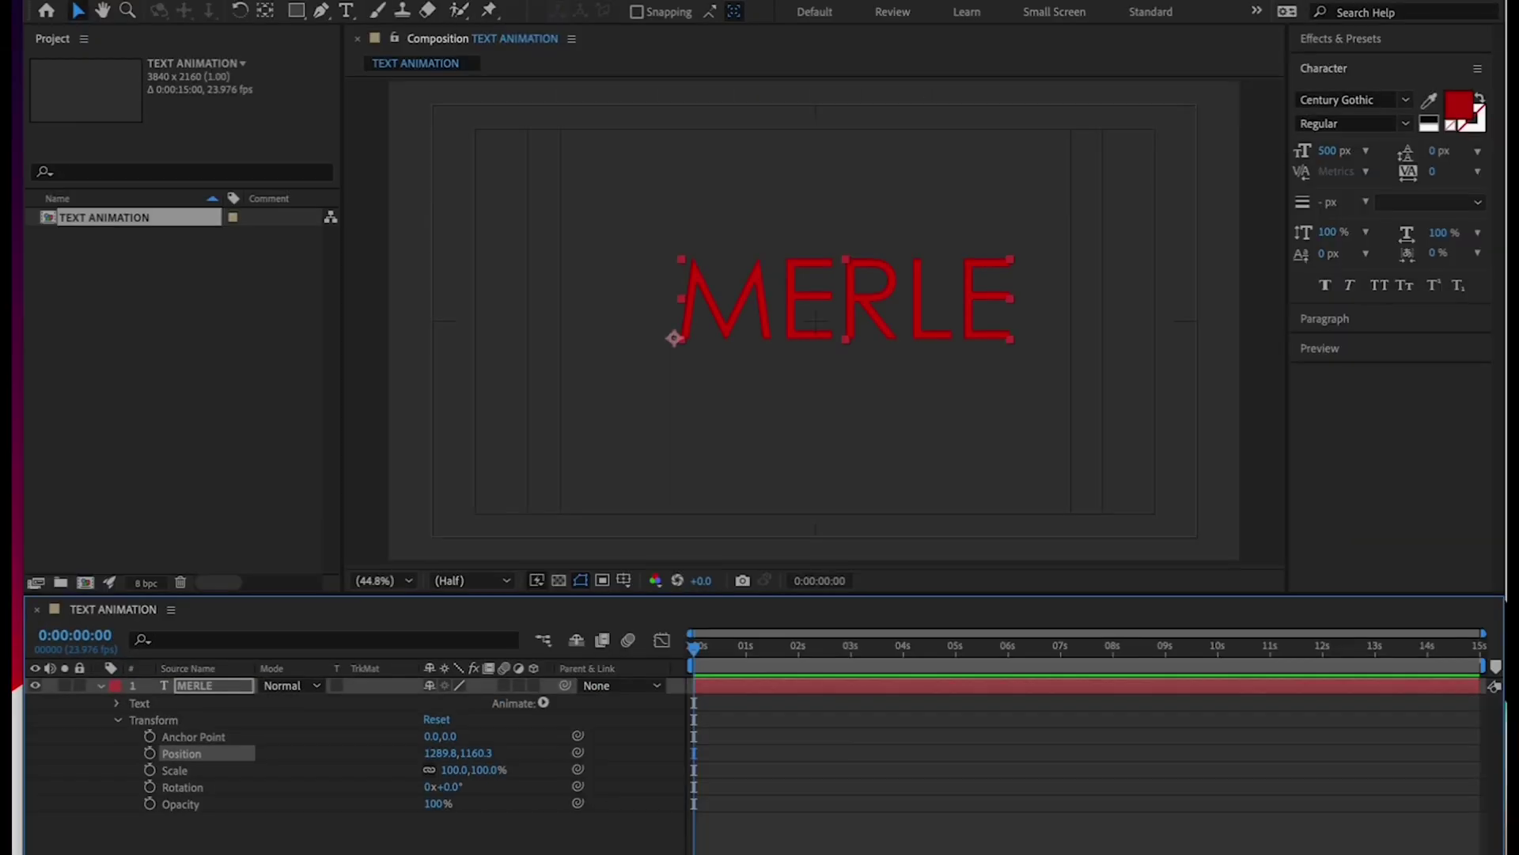
key(equal)
key(equal)
key(equal)
key(equal)
key(equal)
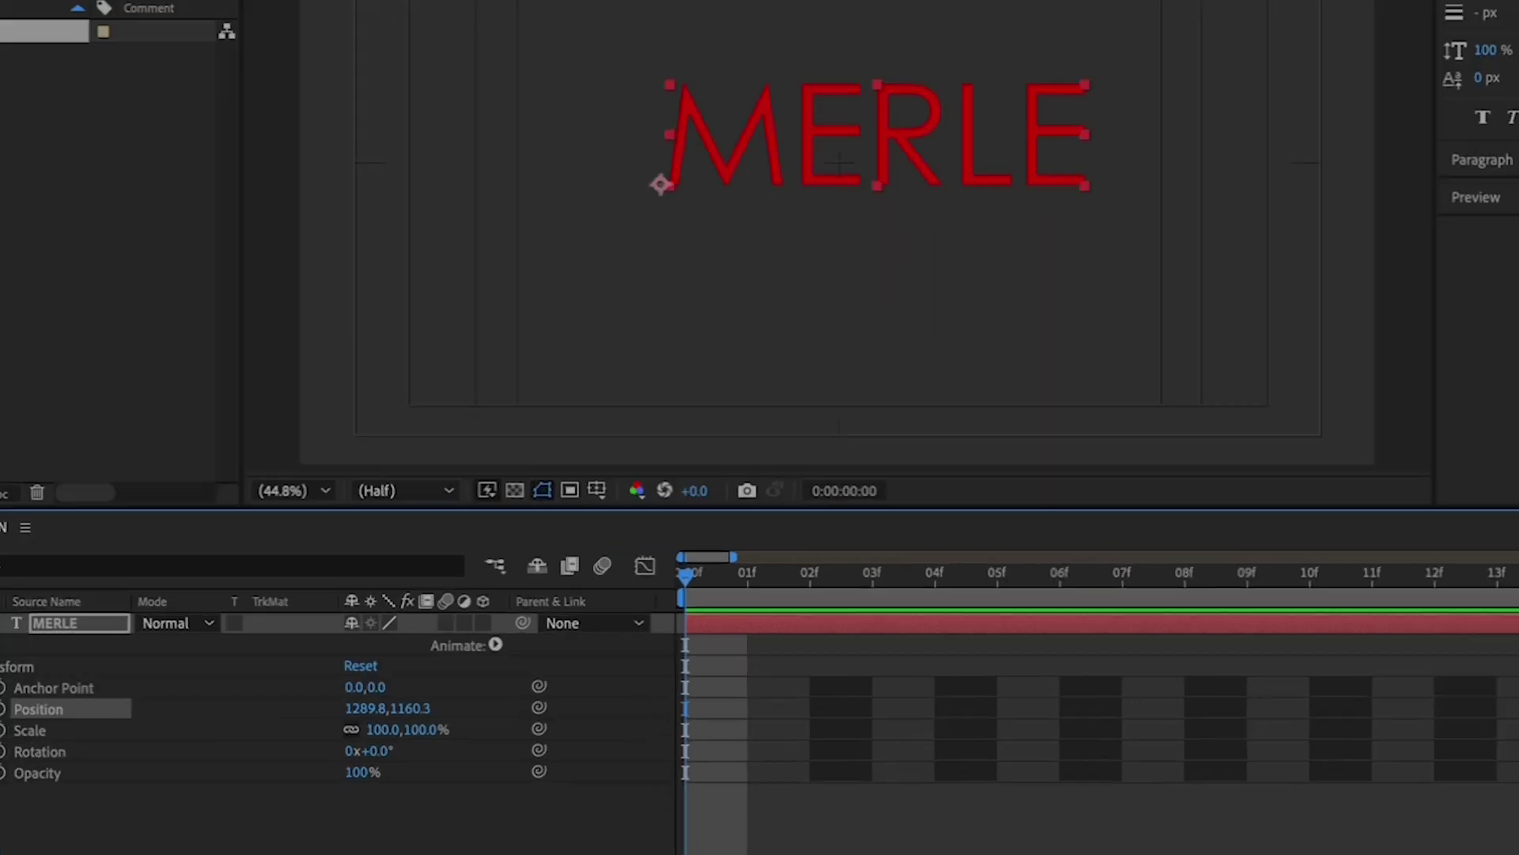
Step: Zoom the timeline back out to the full 15 seconds and preview playback
drag(756, 853, 603, 788)
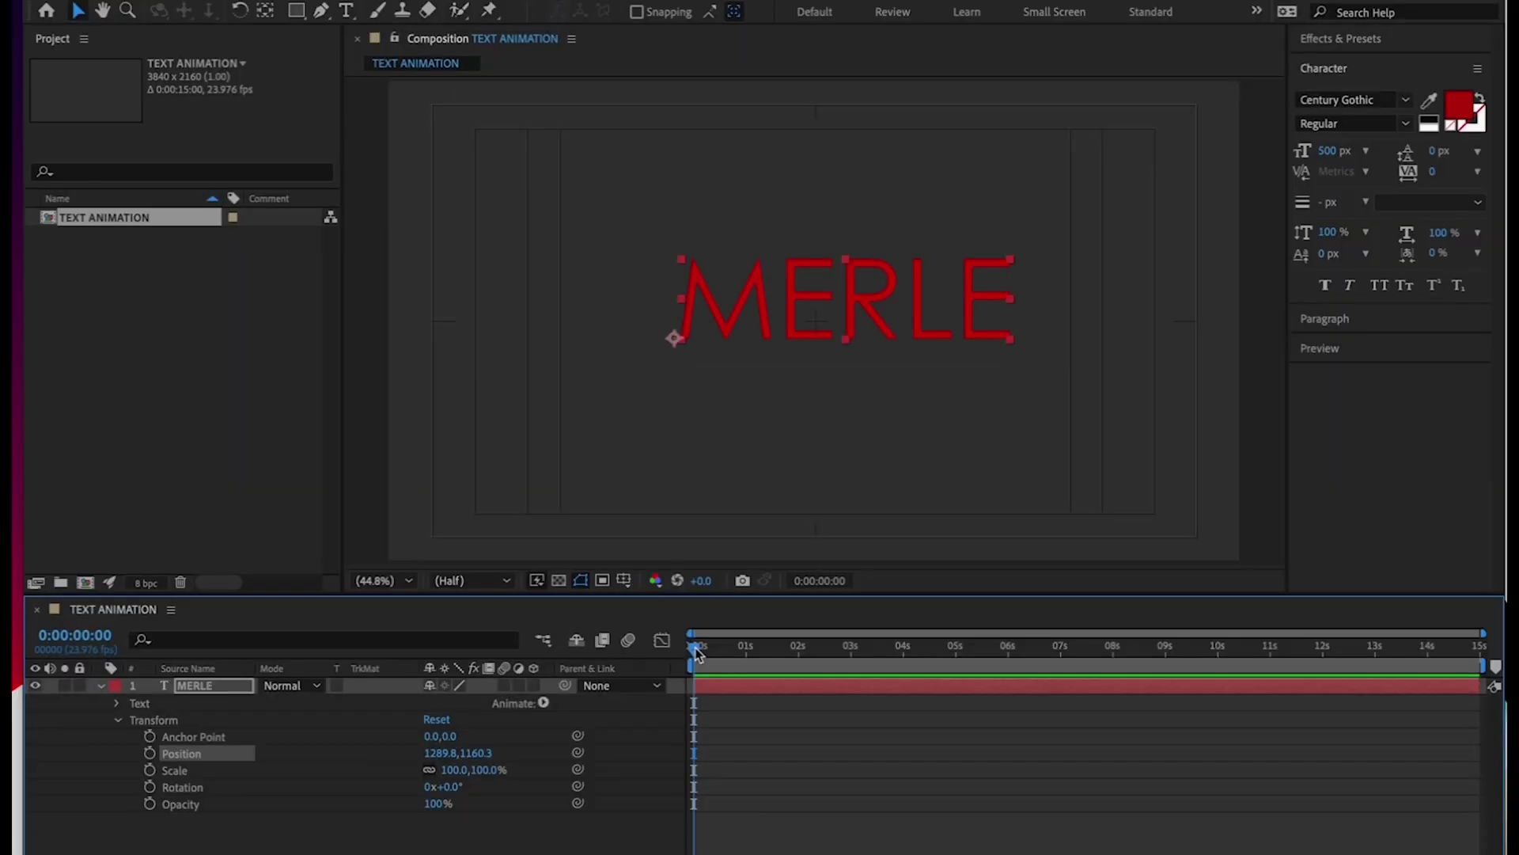
key(space)
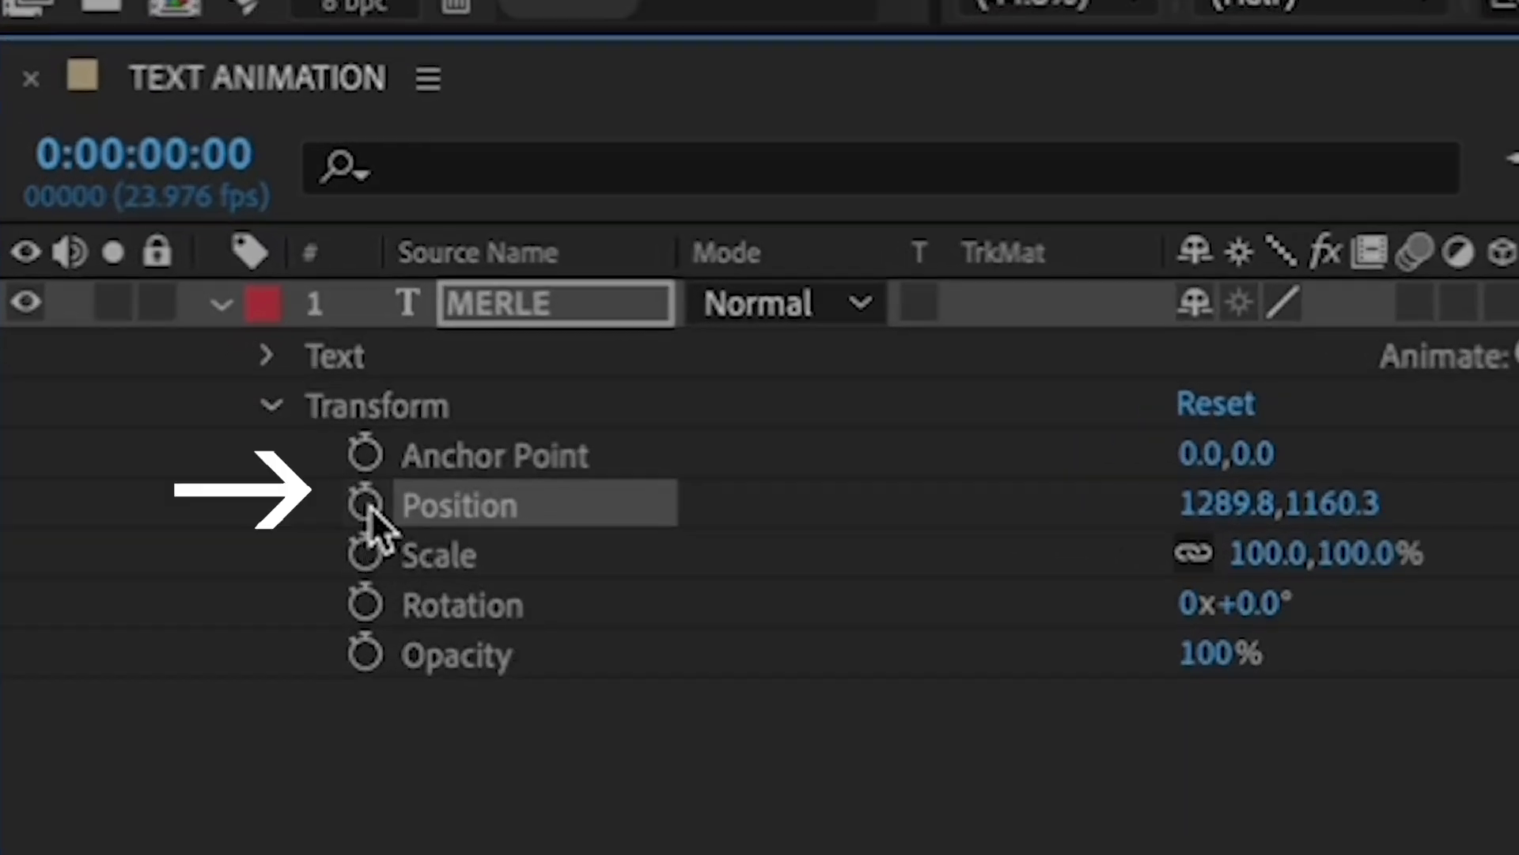
Step: Add a Position keyframe at 0 s with MERLE off the left edge at -1526.3,1160.3
click(366, 505)
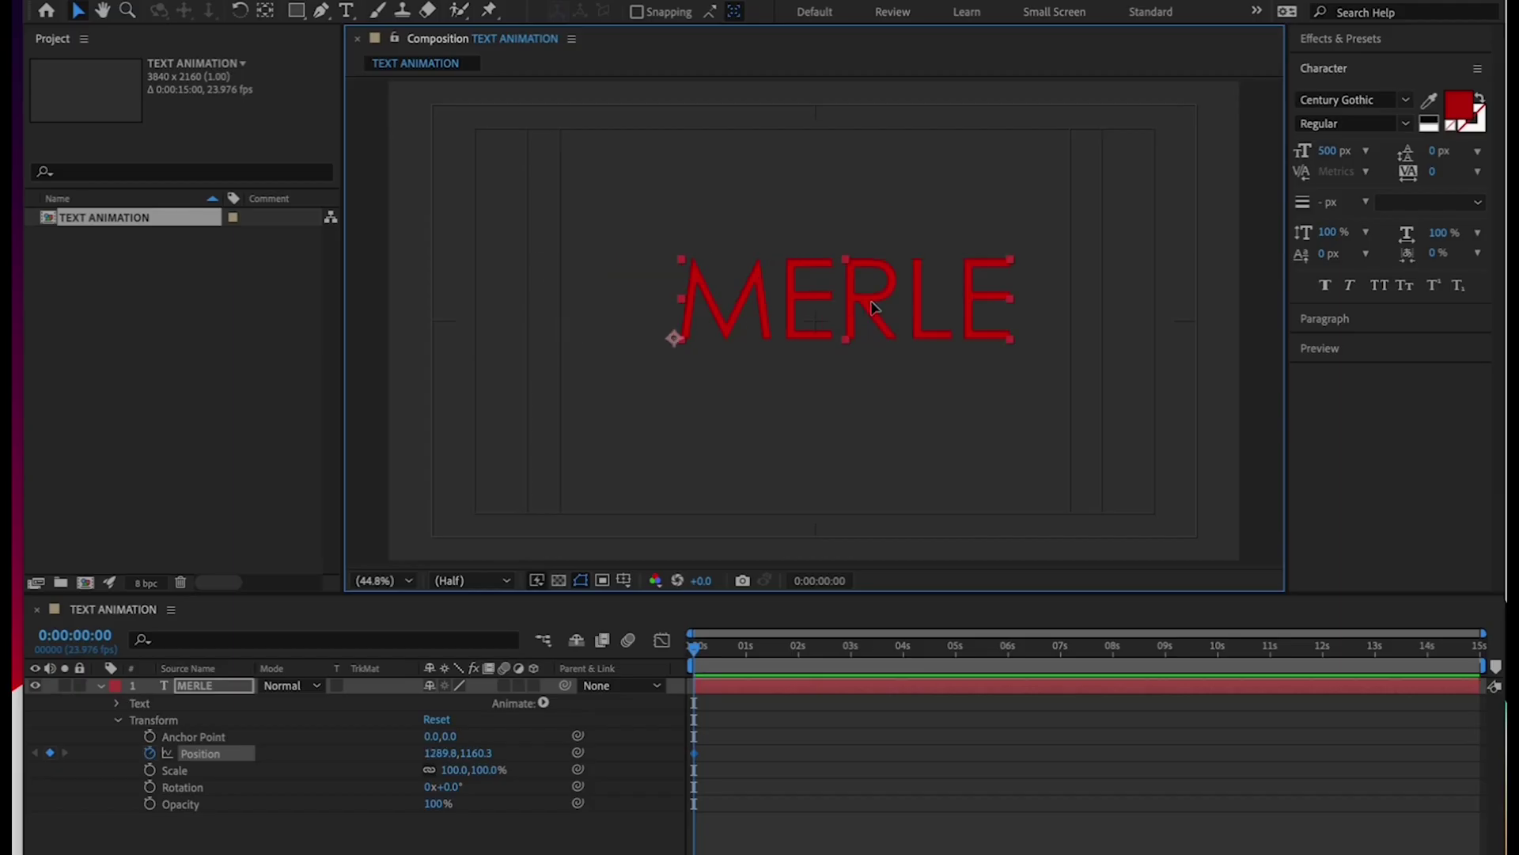
drag(874, 307, 244, 304)
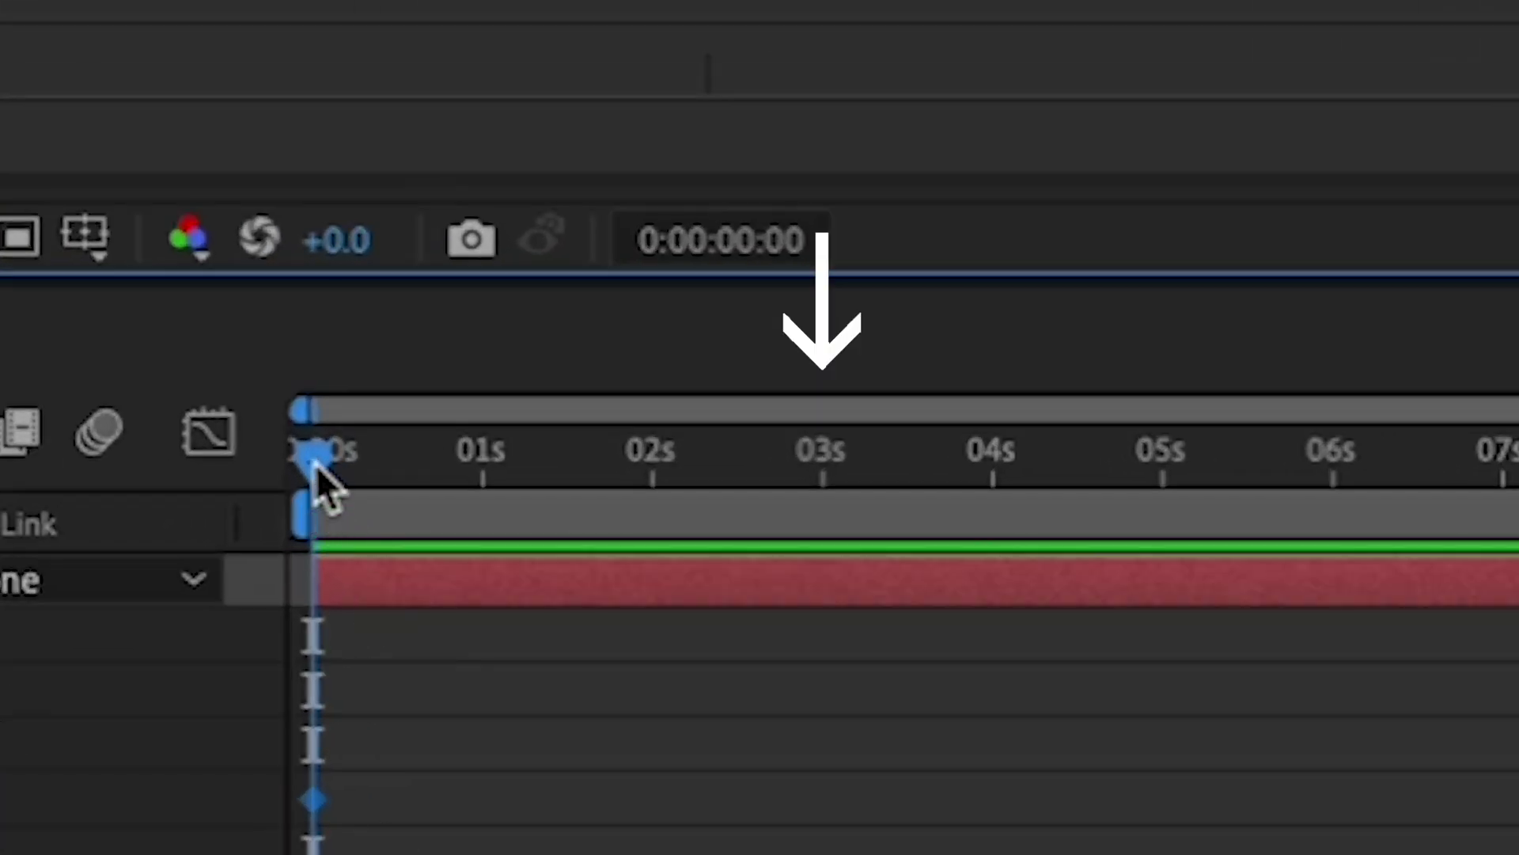
Step: At 3 s, move MERLE past the right edge to 3851.4,1160.3 for a second keyframe
drag(315, 465, 821, 525)
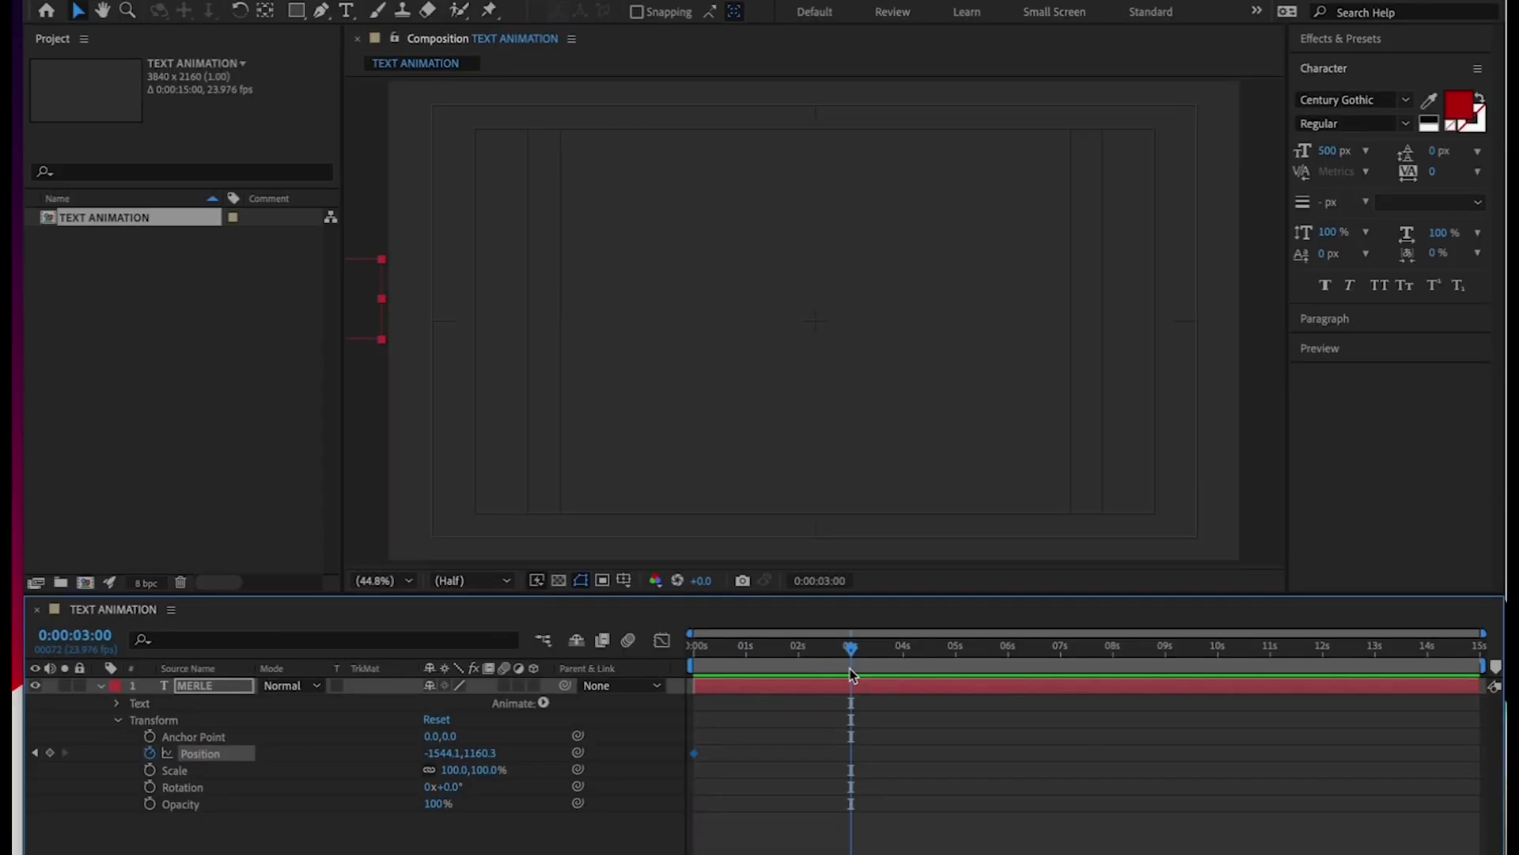
drag(380, 337, 1513, 336)
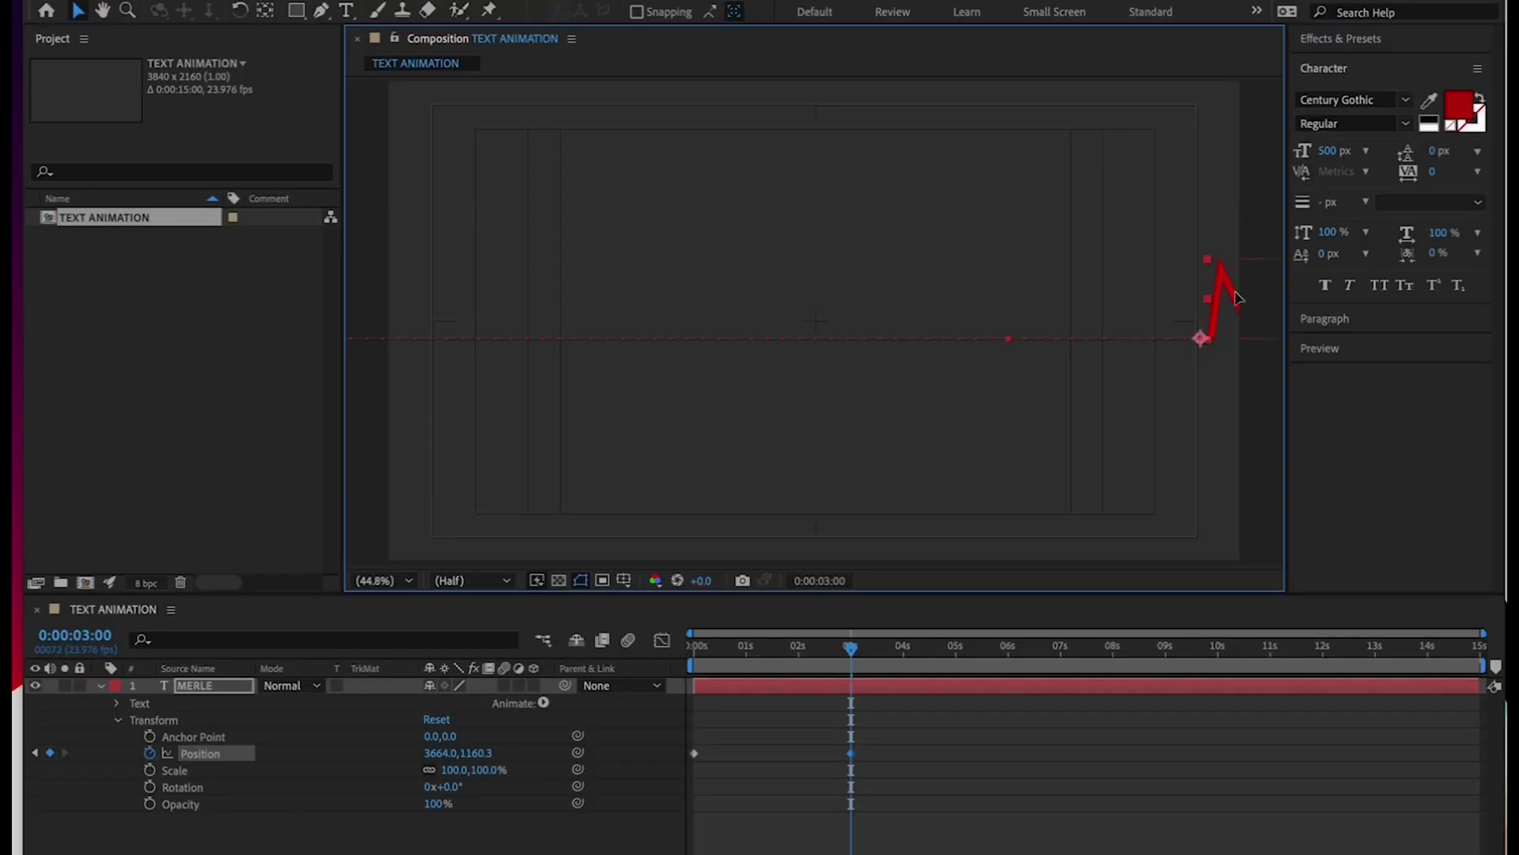
drag(1241, 298, 1282, 298)
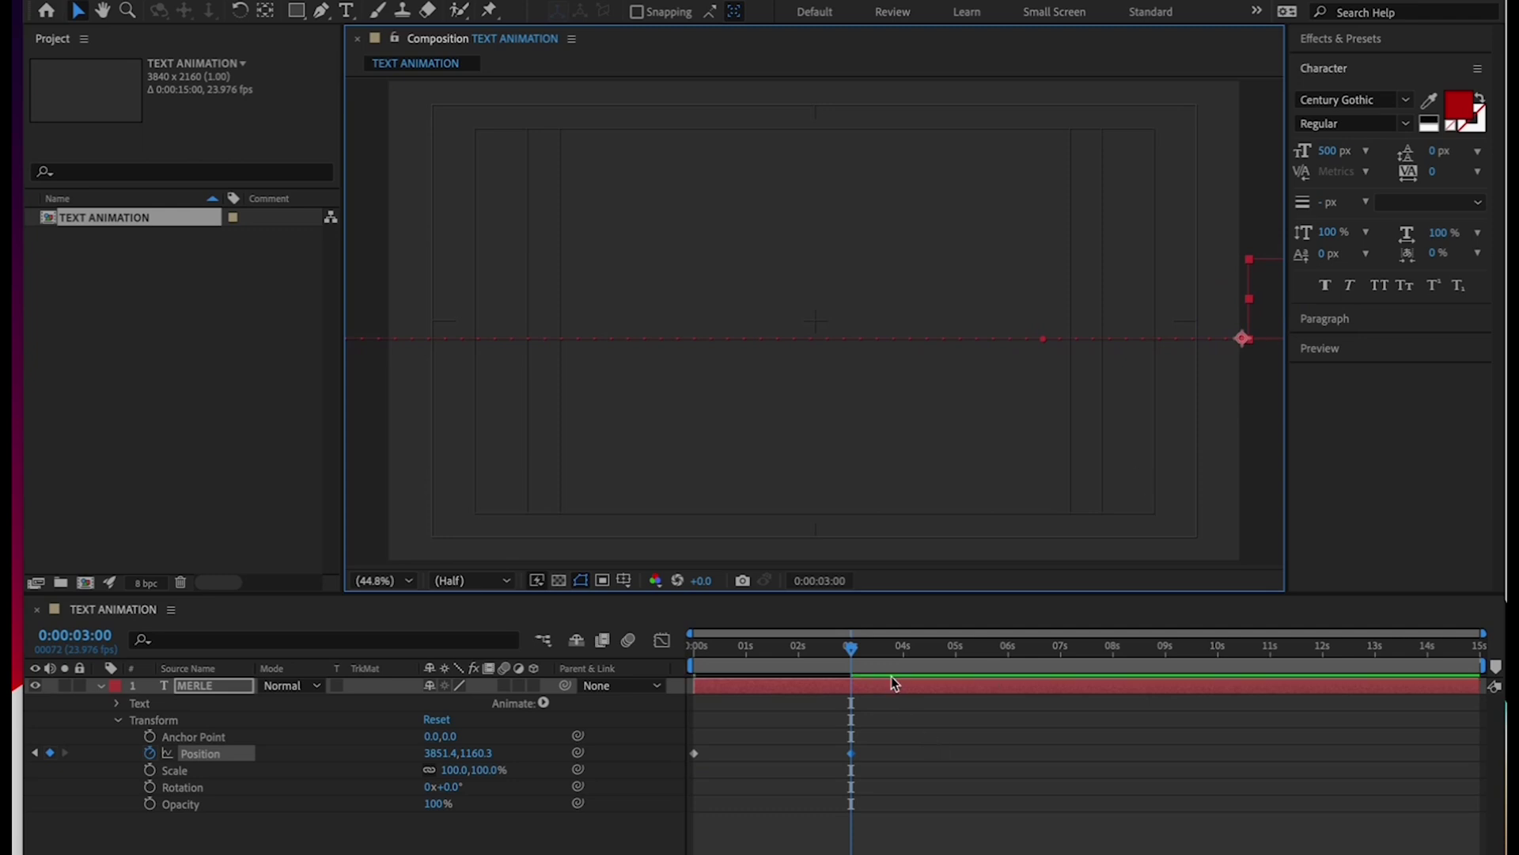
Step: Return the playhead to 0 s and play the slide preview
drag(852, 654, 684, 685)
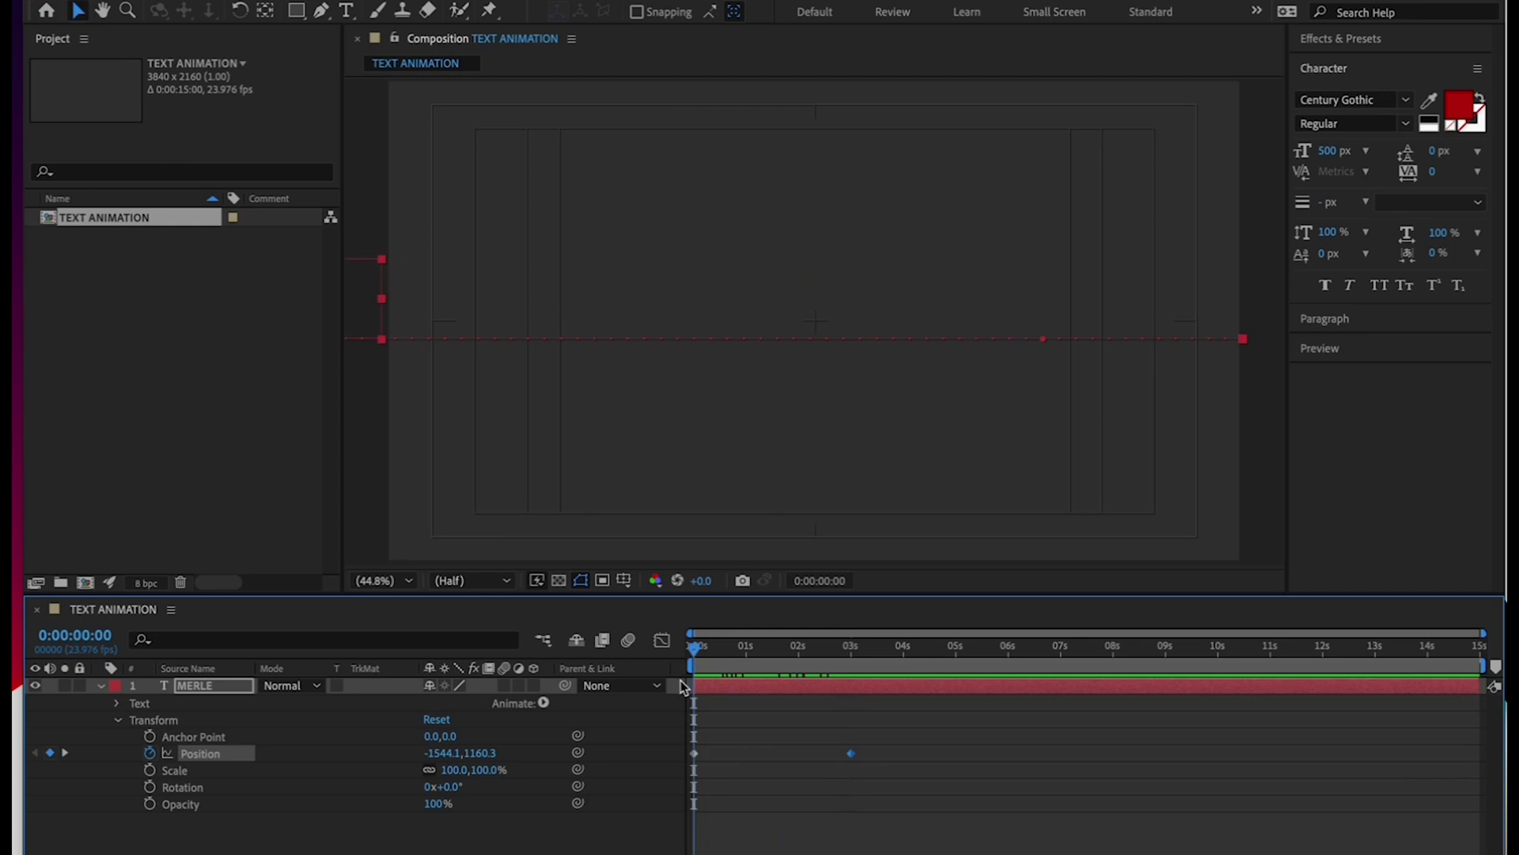
key(space)
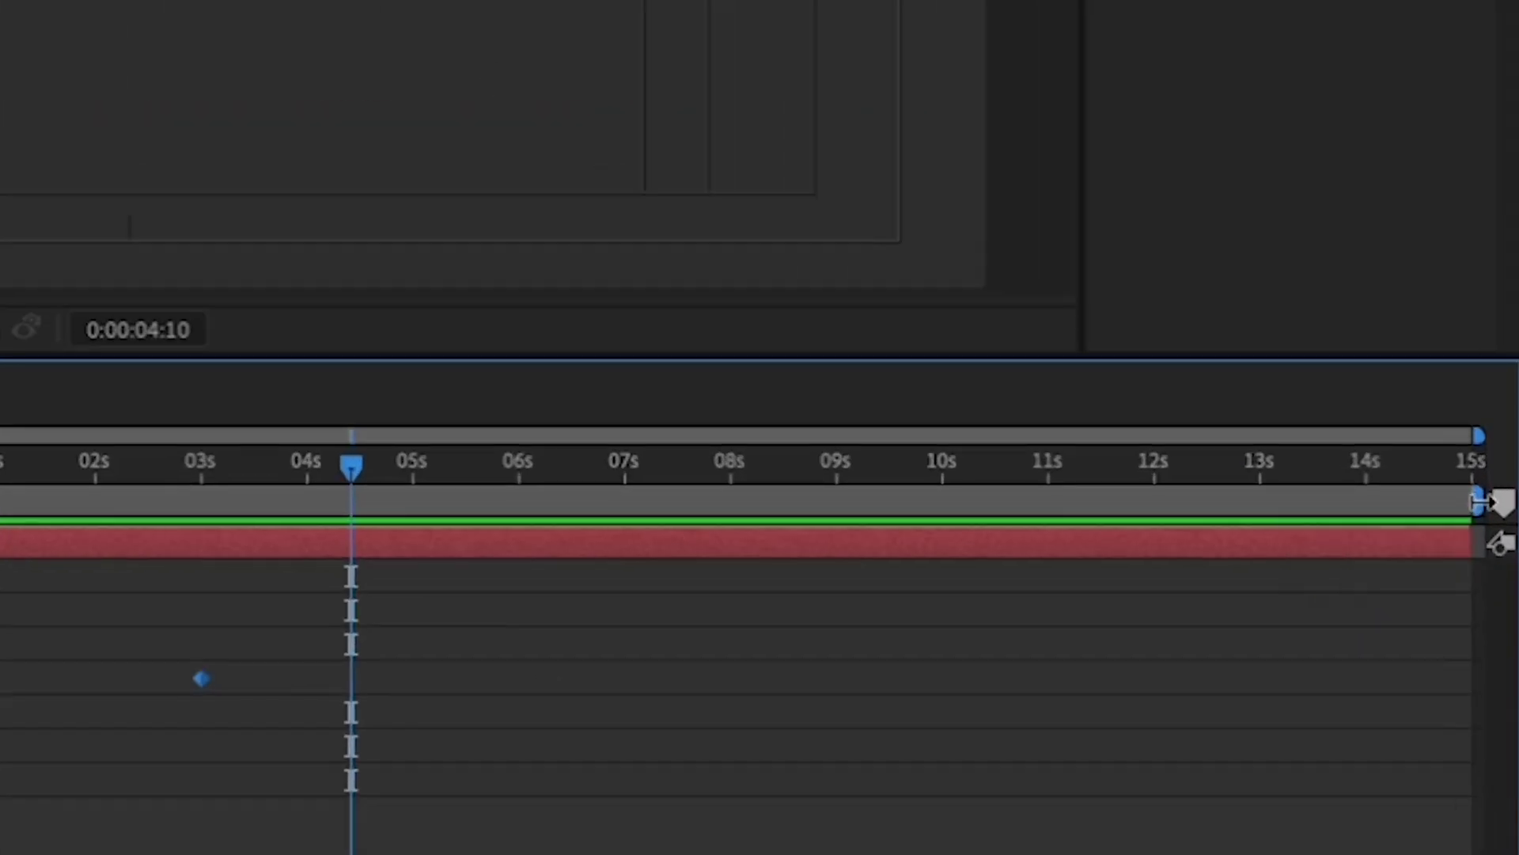
Step: End the work area at the 3-second keyframe, then zoom in and scrub the slide
drag(1481, 665, 1377, 678)
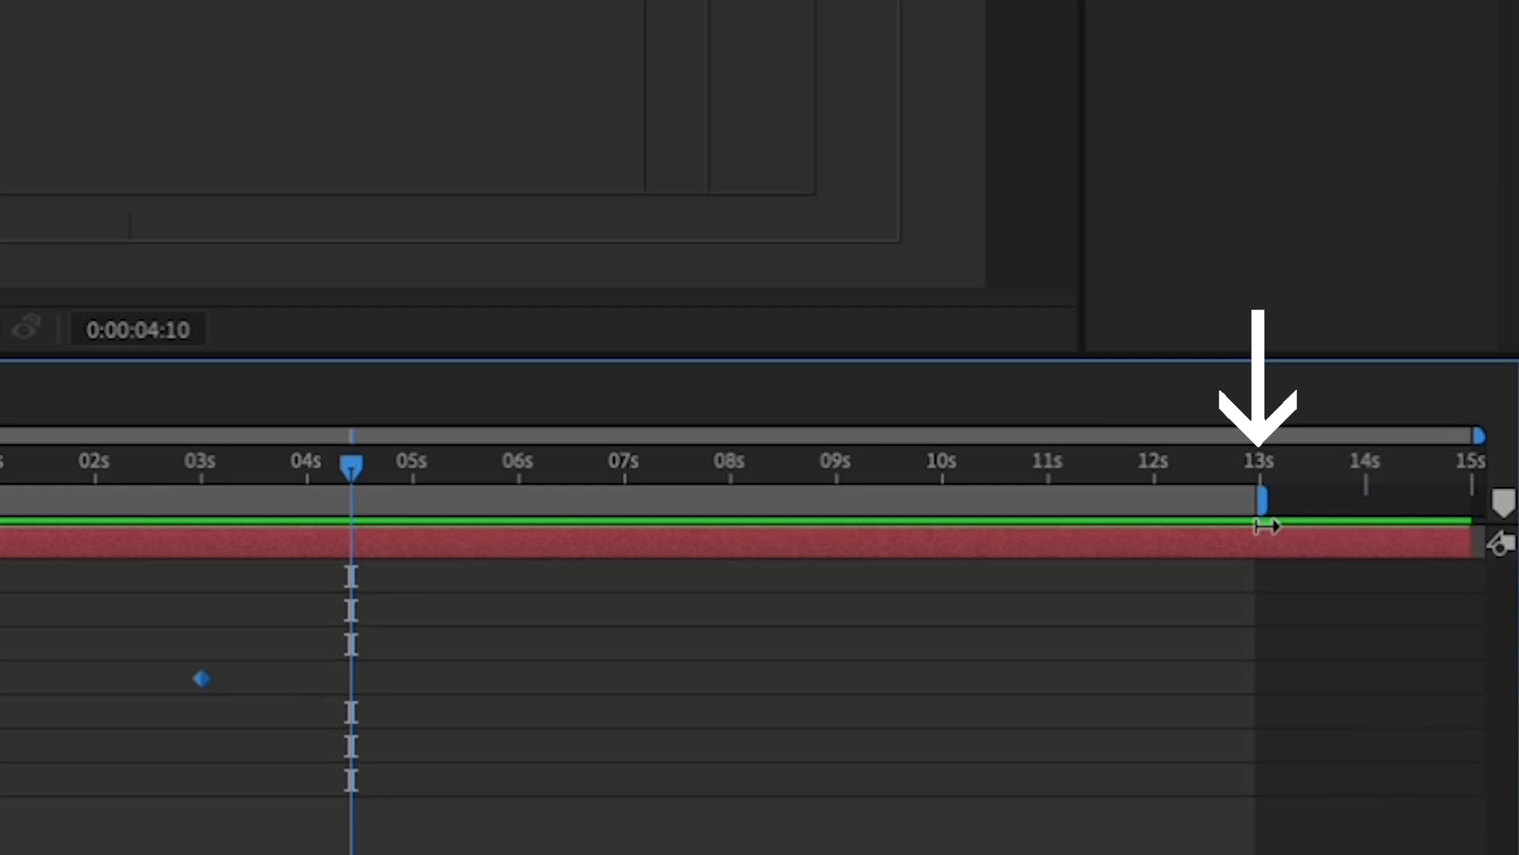
drag(1266, 526, 232, 496)
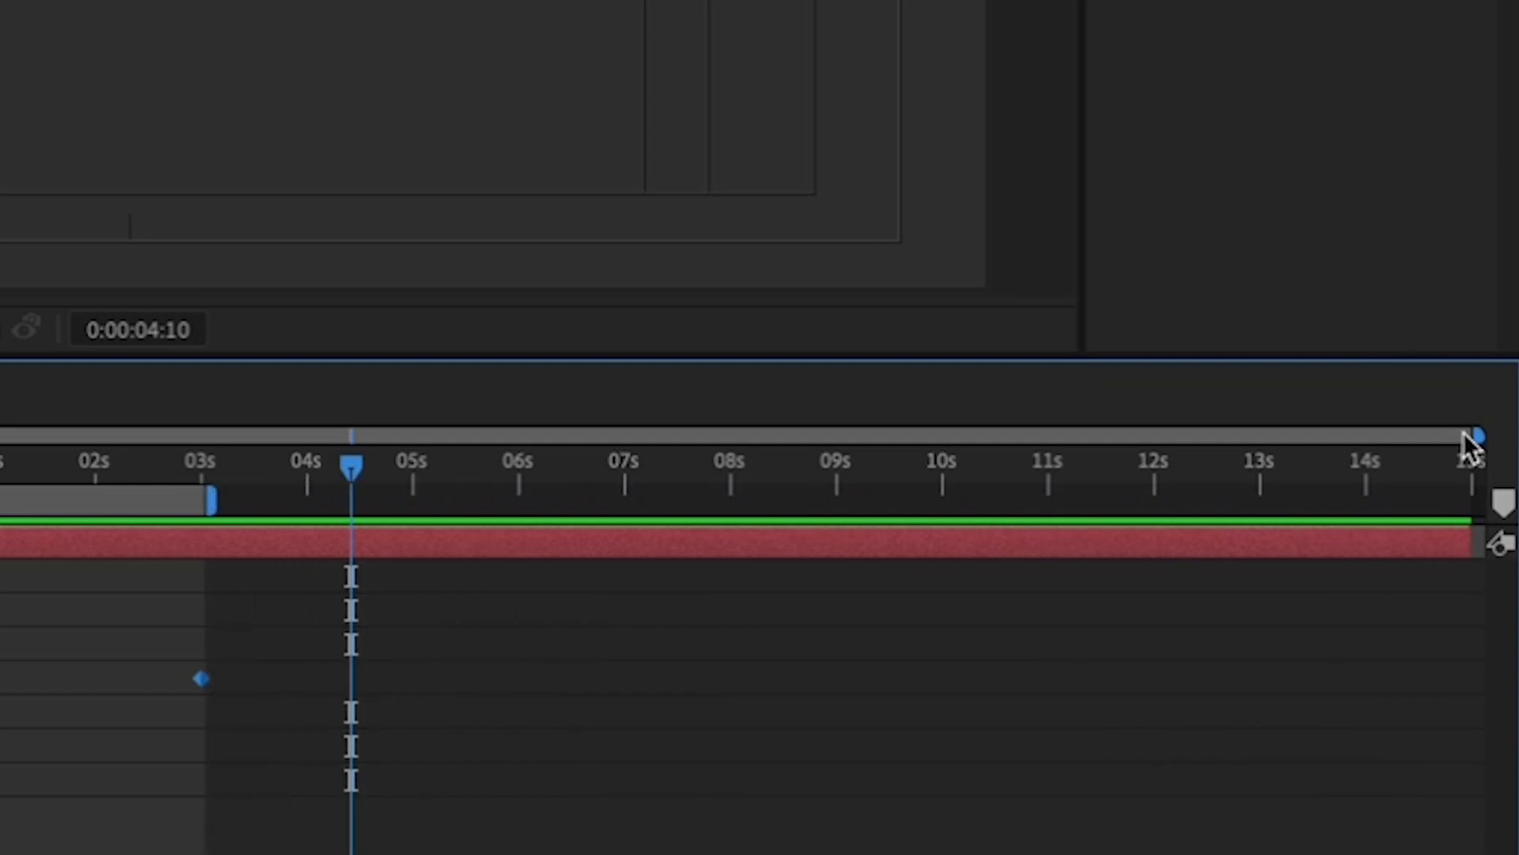
mouse_move(1477, 434)
mouse_down()
mouse_move(899, 434)
mouse_move(1483, 434)
mouse_up()
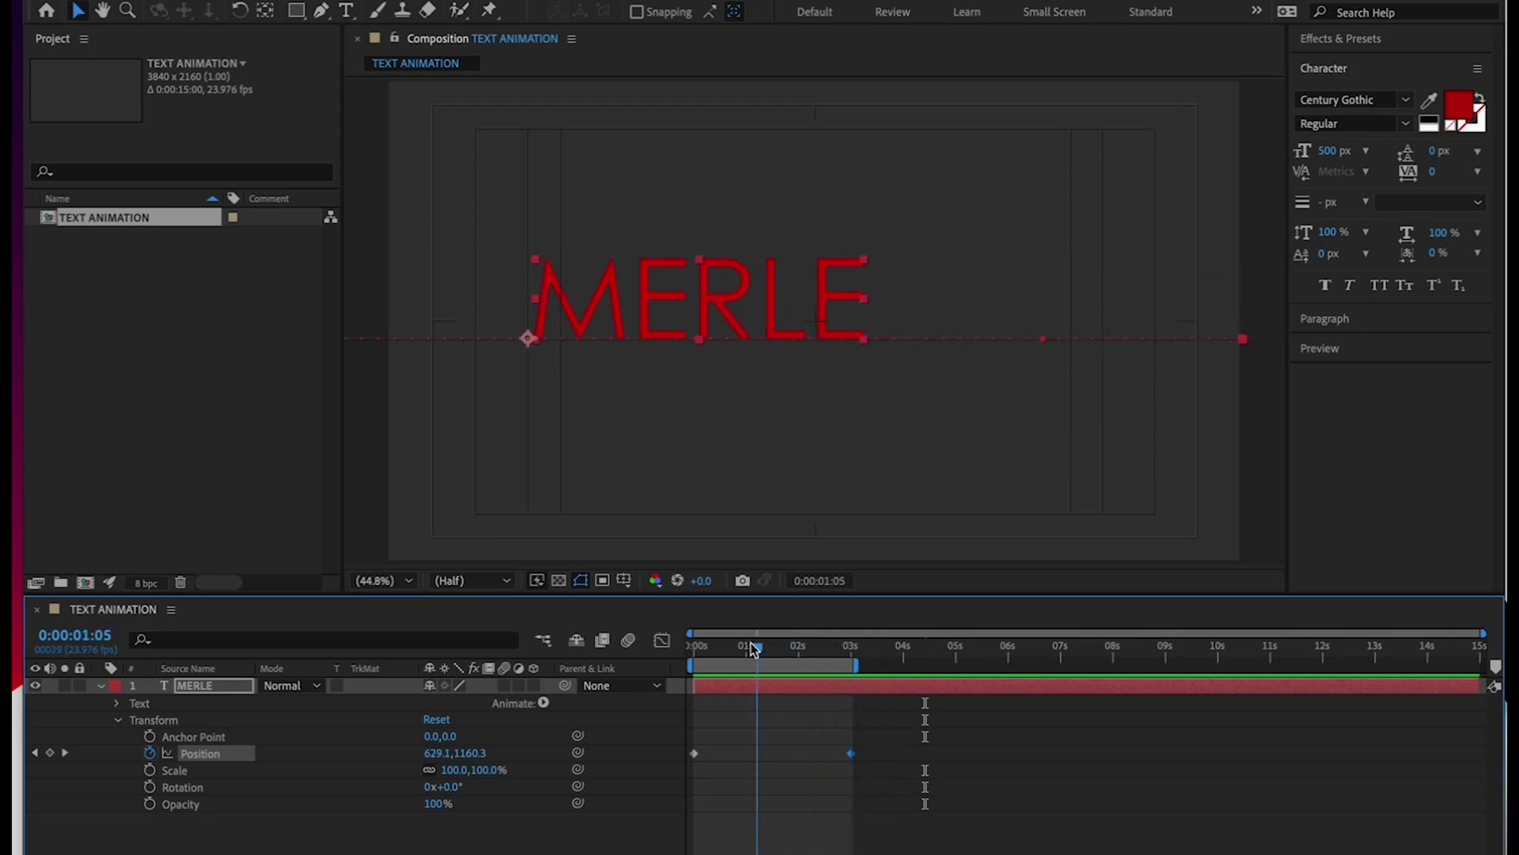
drag(752, 648, 851, 657)
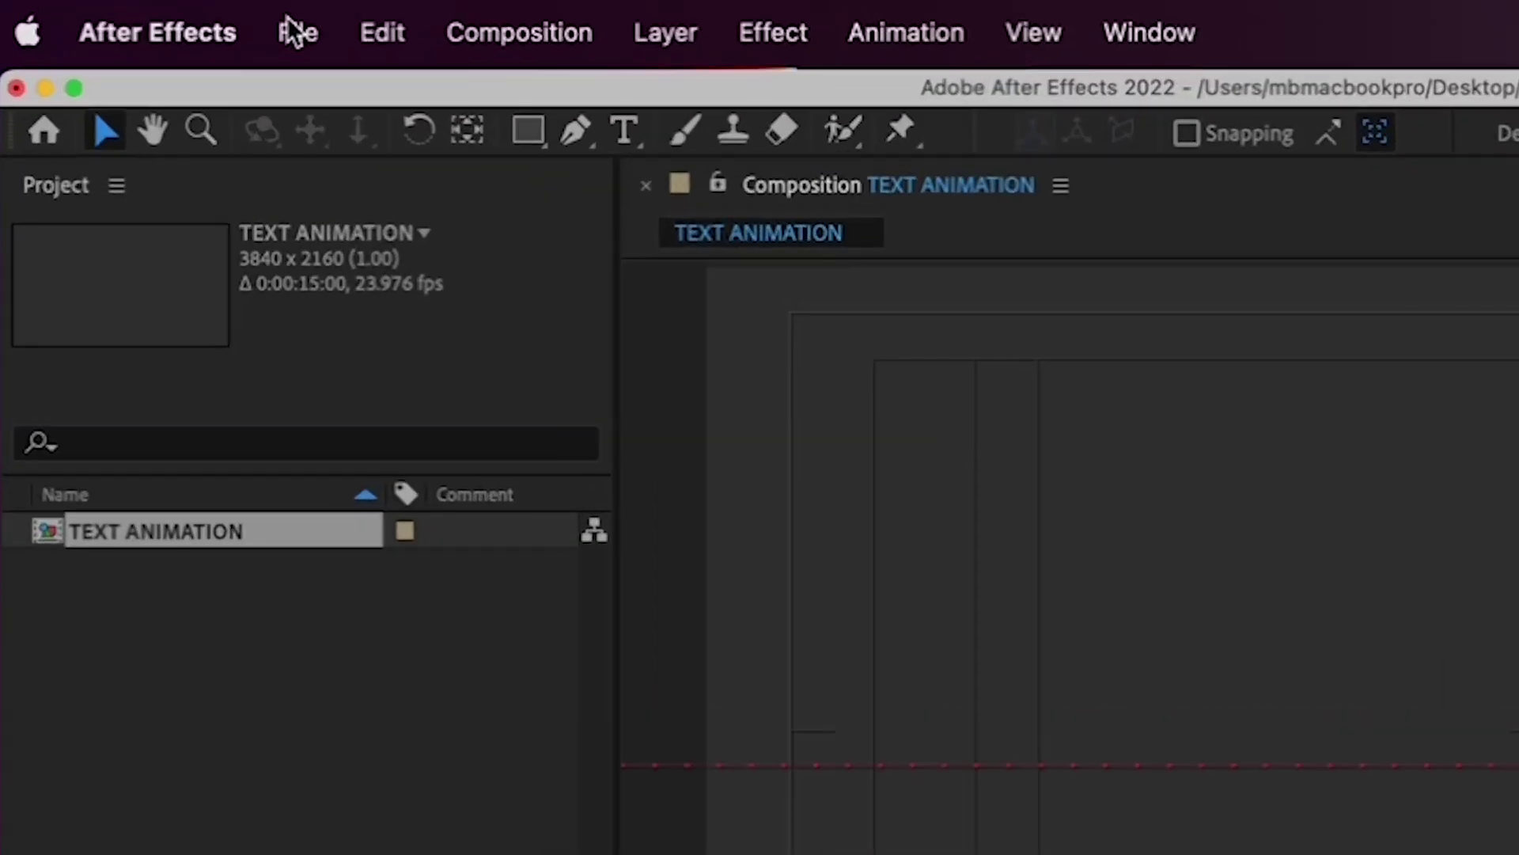
Step: Add the TEXT ANIMATION composition to the Render Queue from the File > Export menu
click(298, 32)
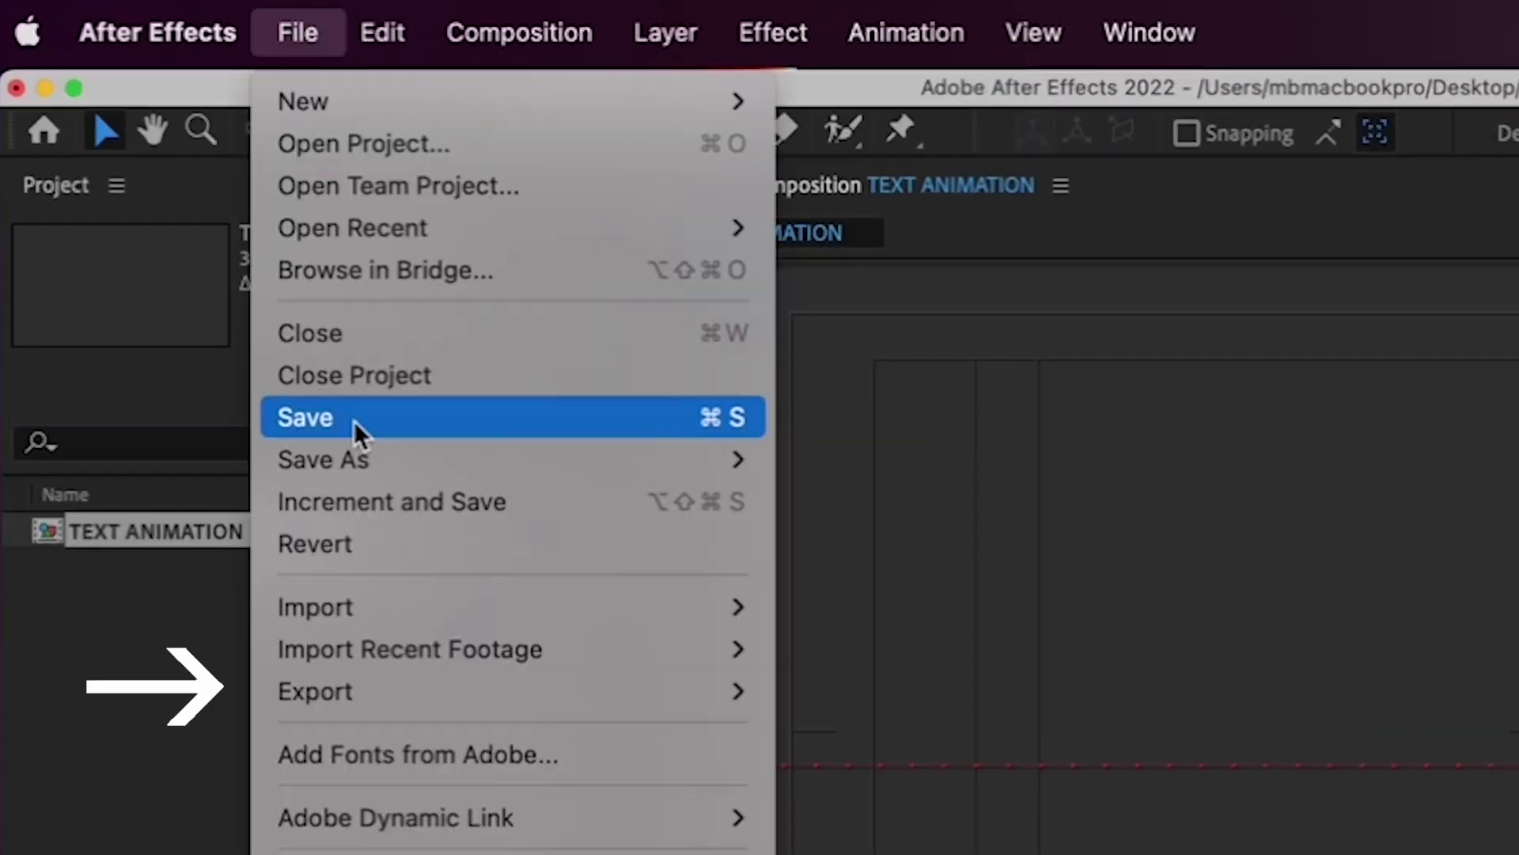
mouse_move(420, 691)
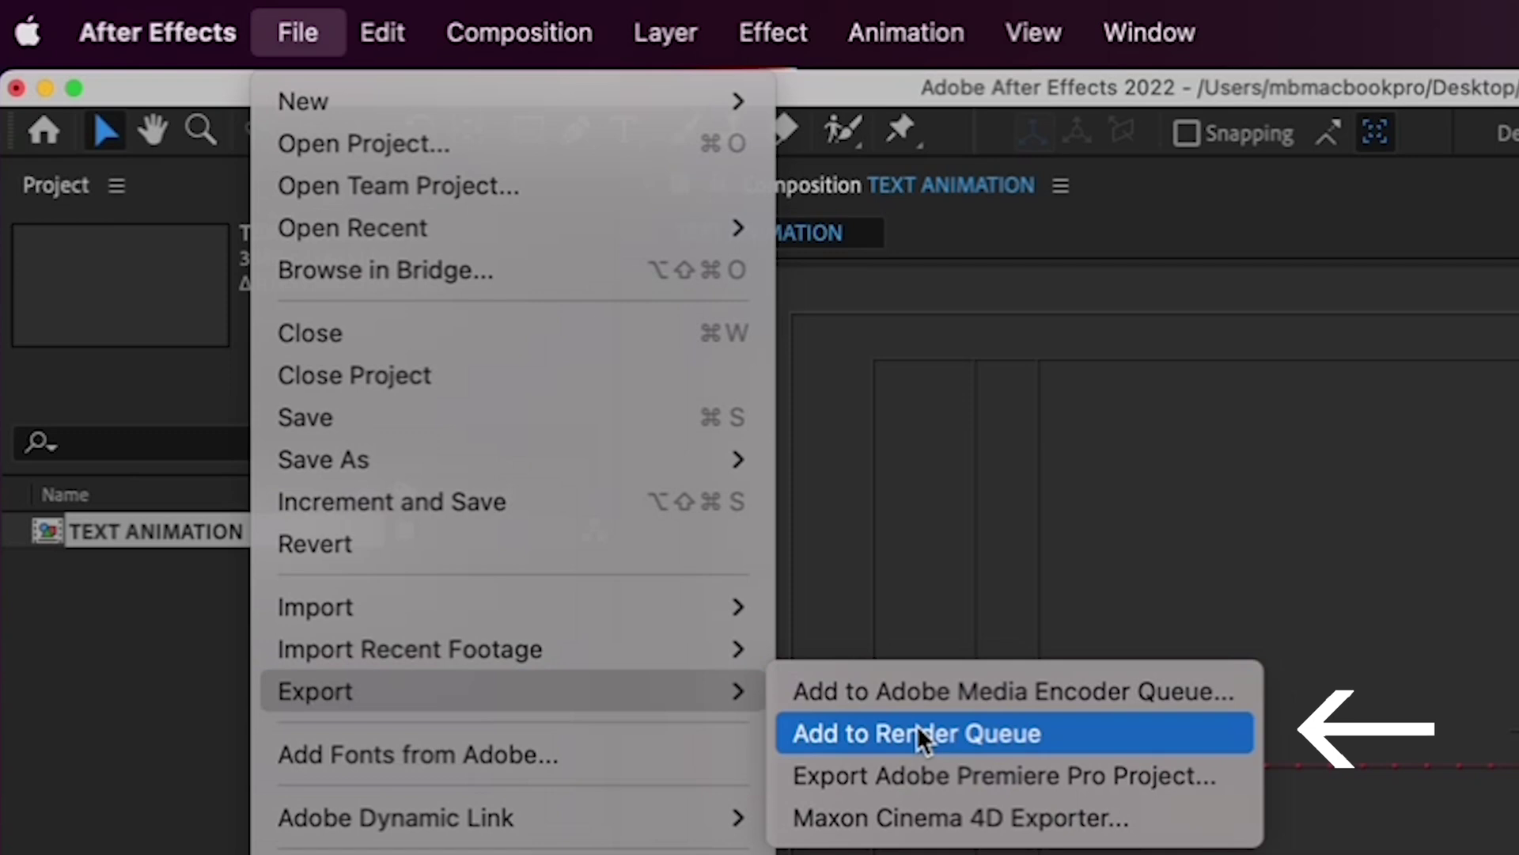
click(916, 725)
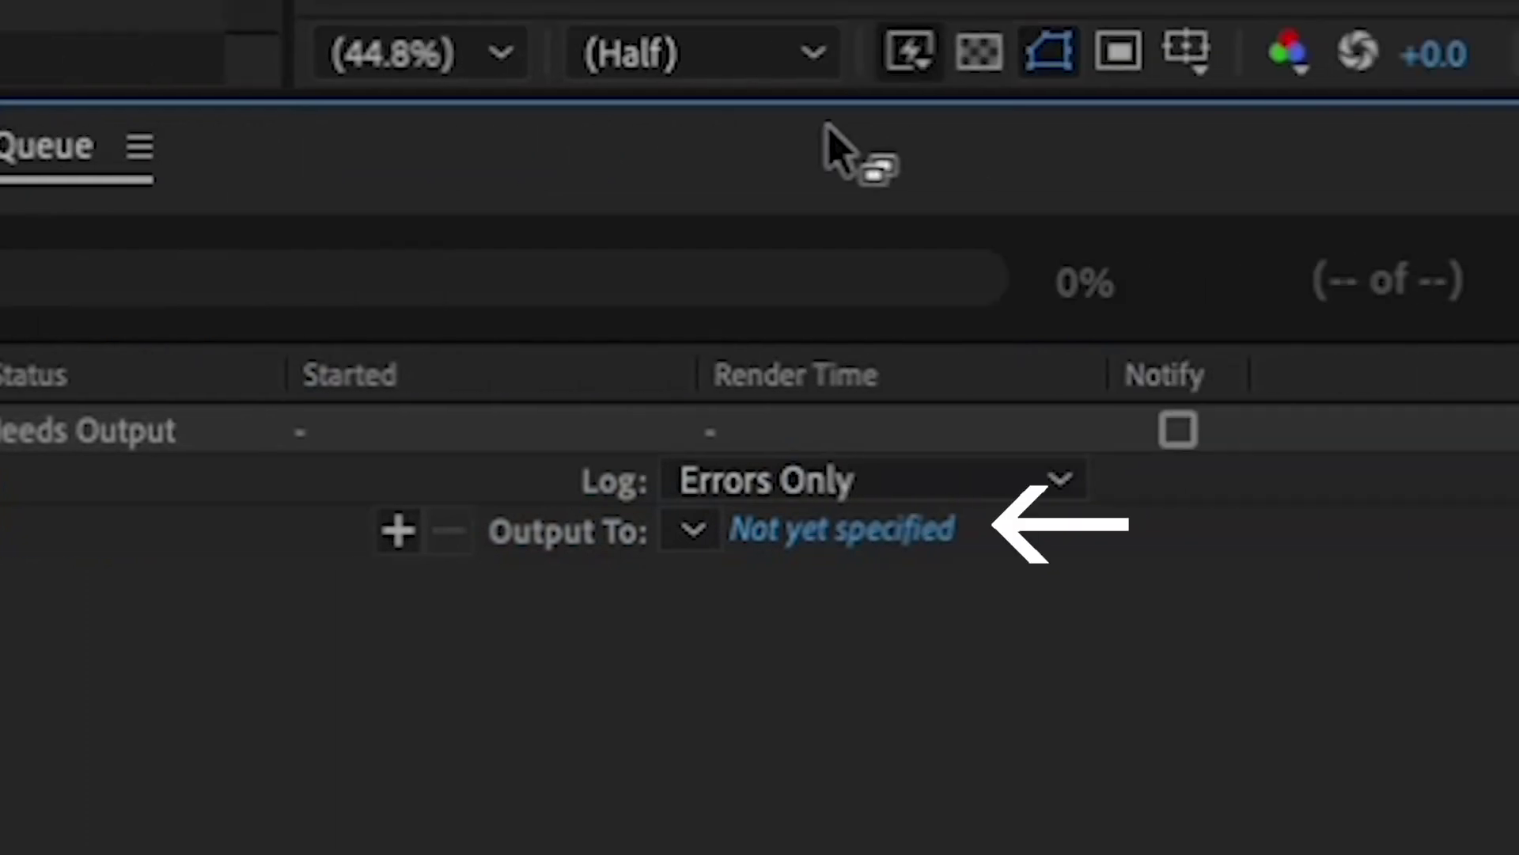
Step: Output the render as TEXT ANIMATION.mov in the 0 FINALS folder, then start rendering
click(861, 527)
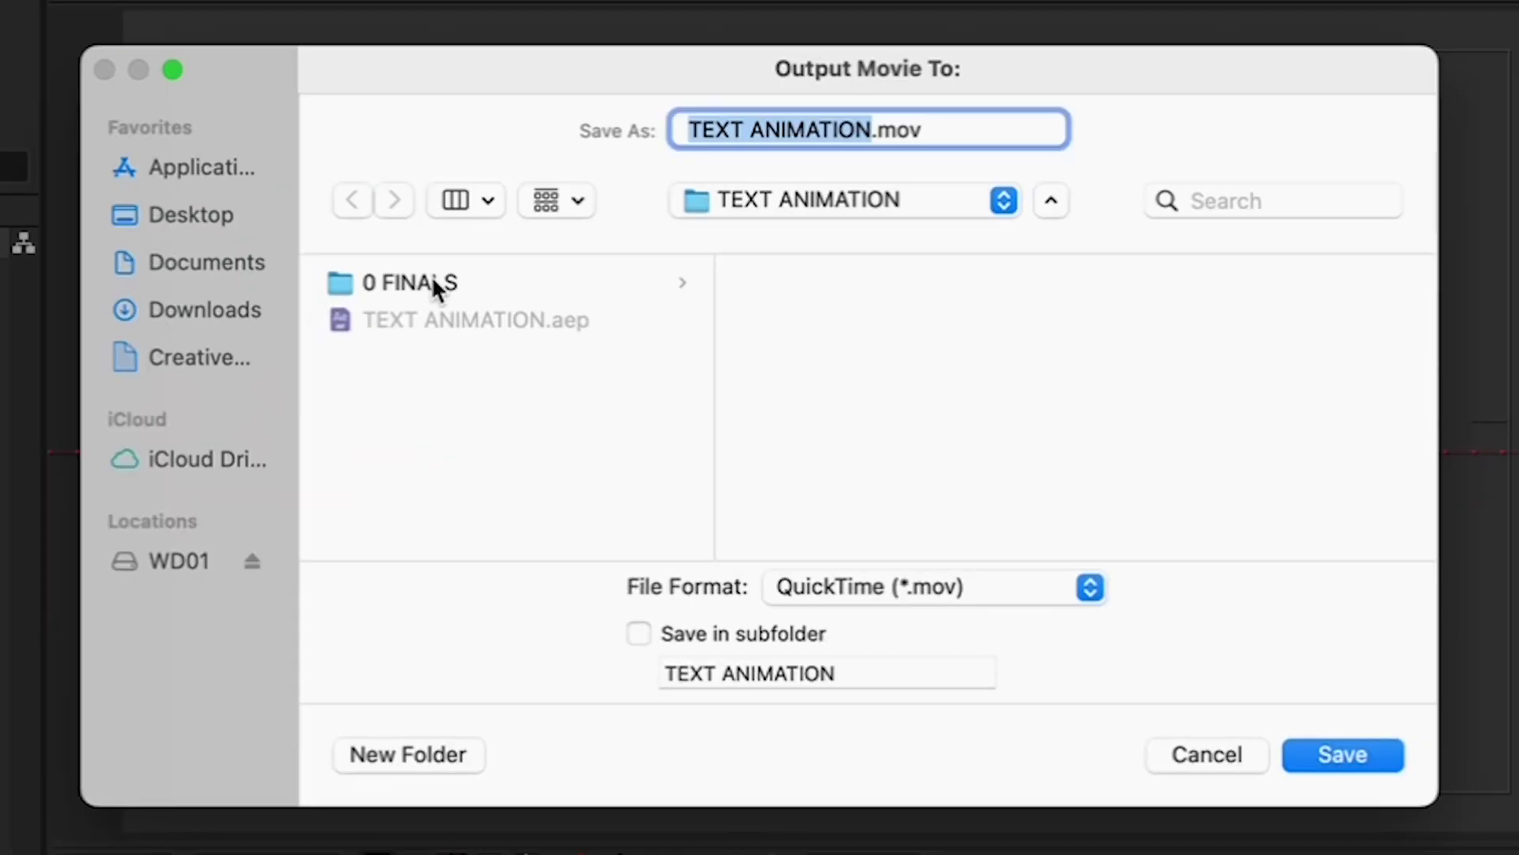
click(434, 285)
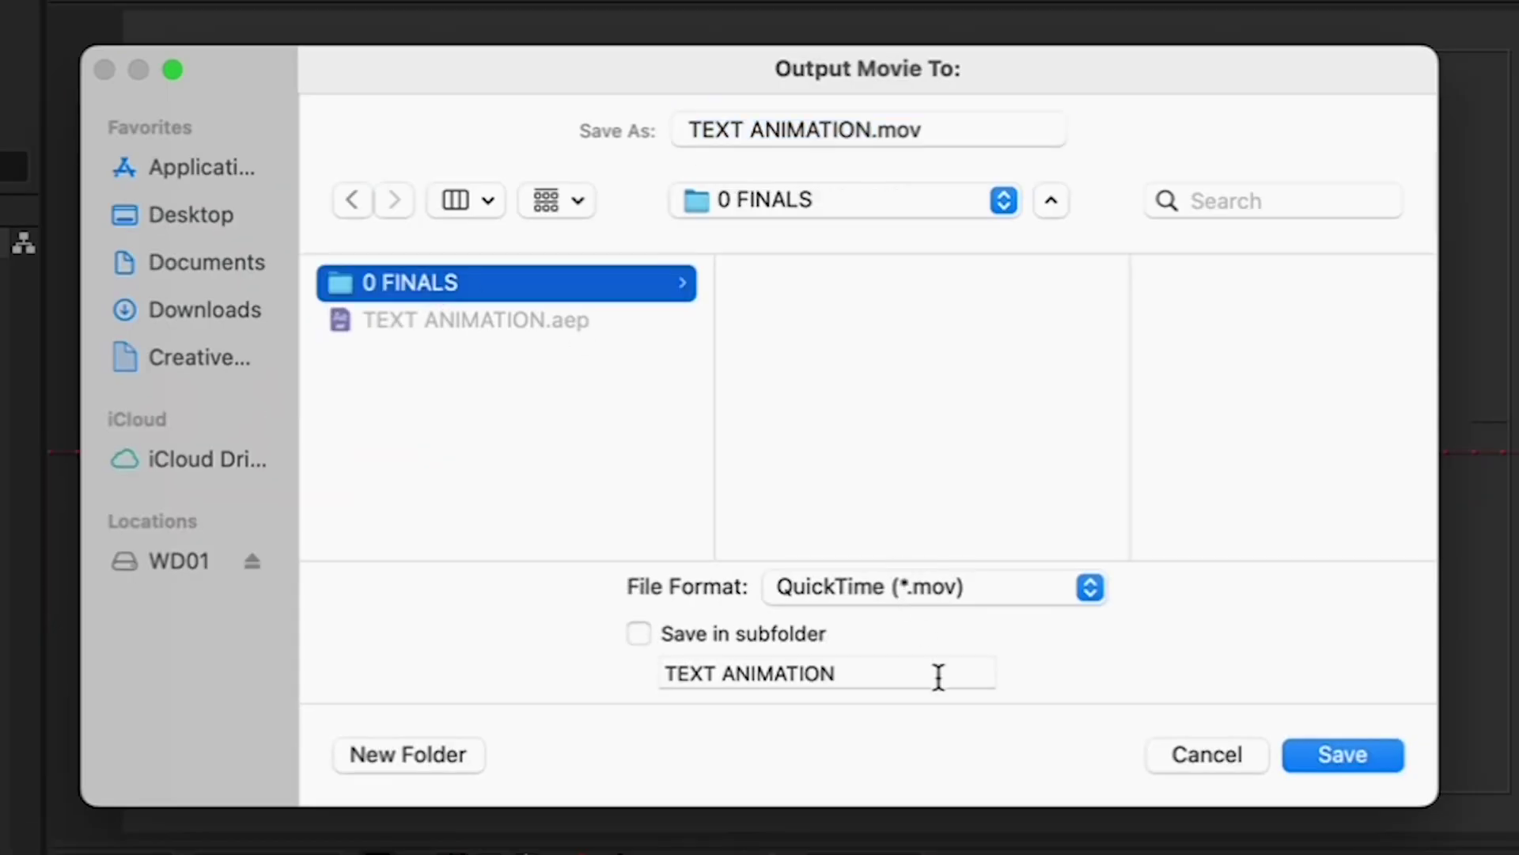
click(1346, 756)
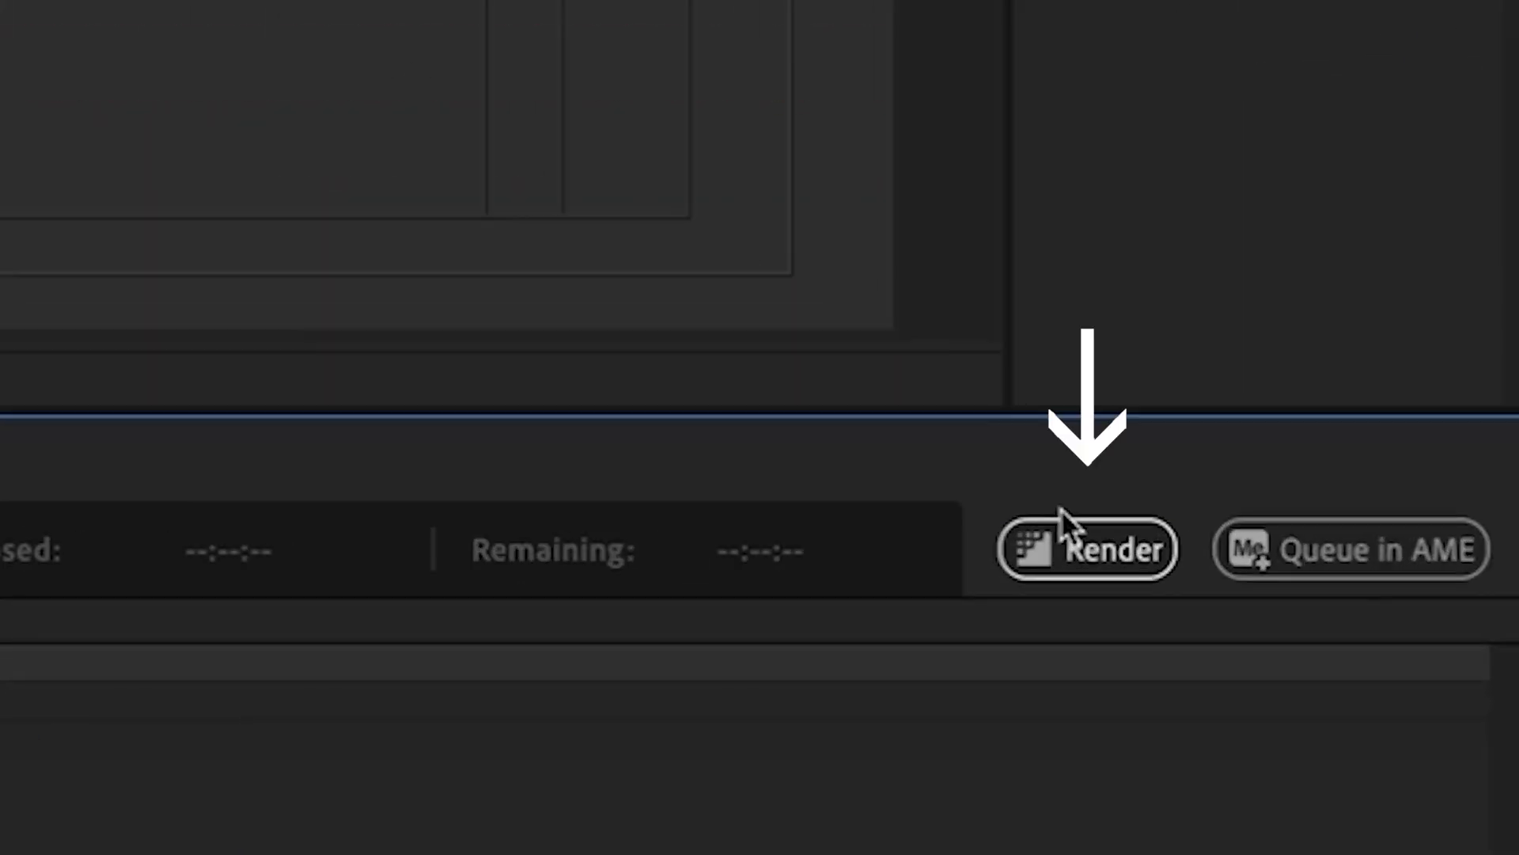
click(1062, 515)
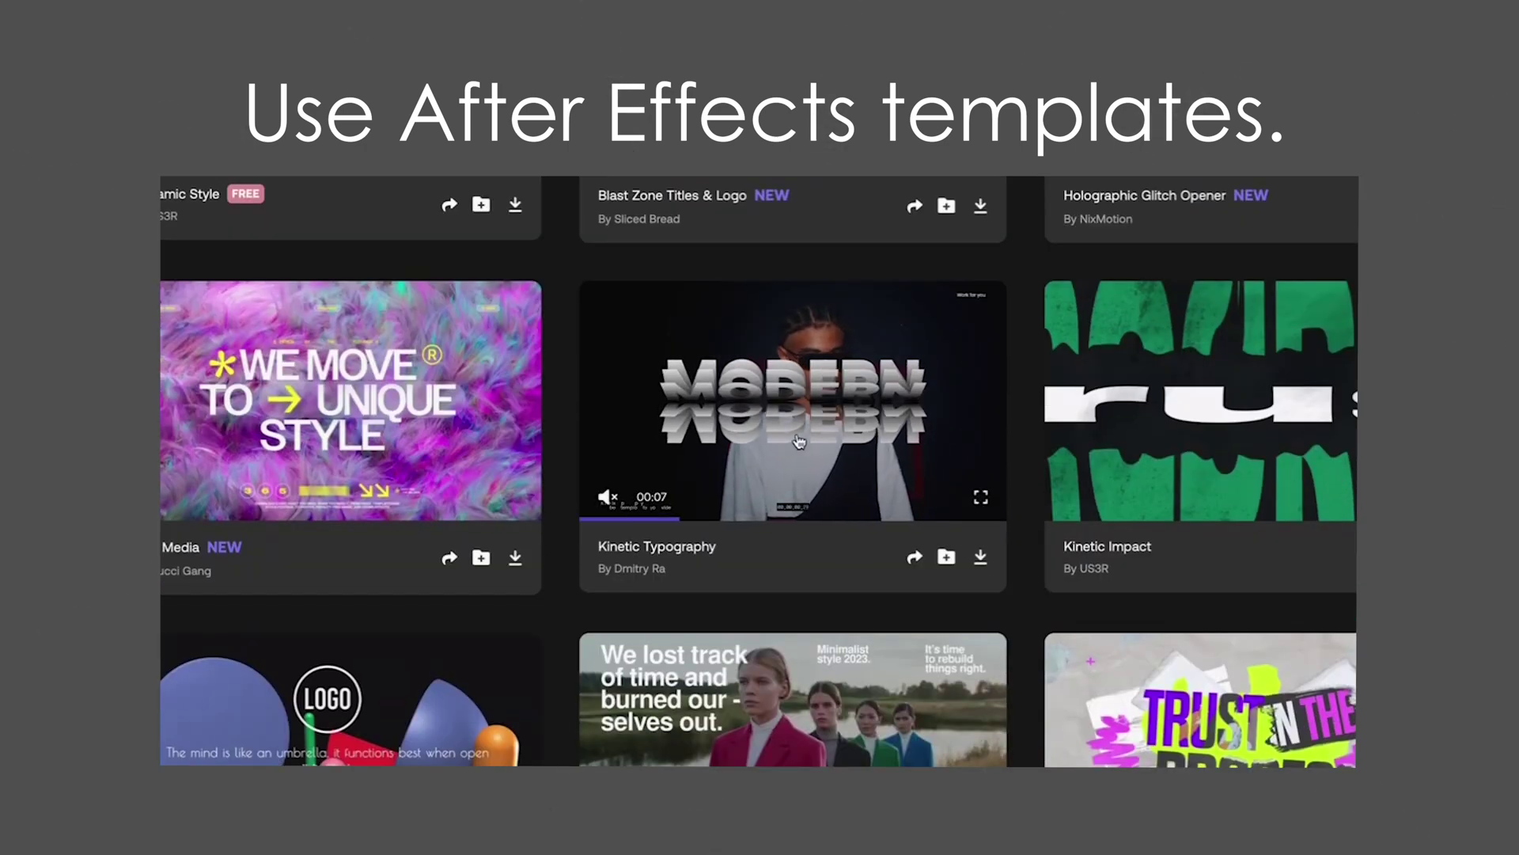
Step: Open the Kinetic Typography After Effects template page in Envato Elements
click(653, 525)
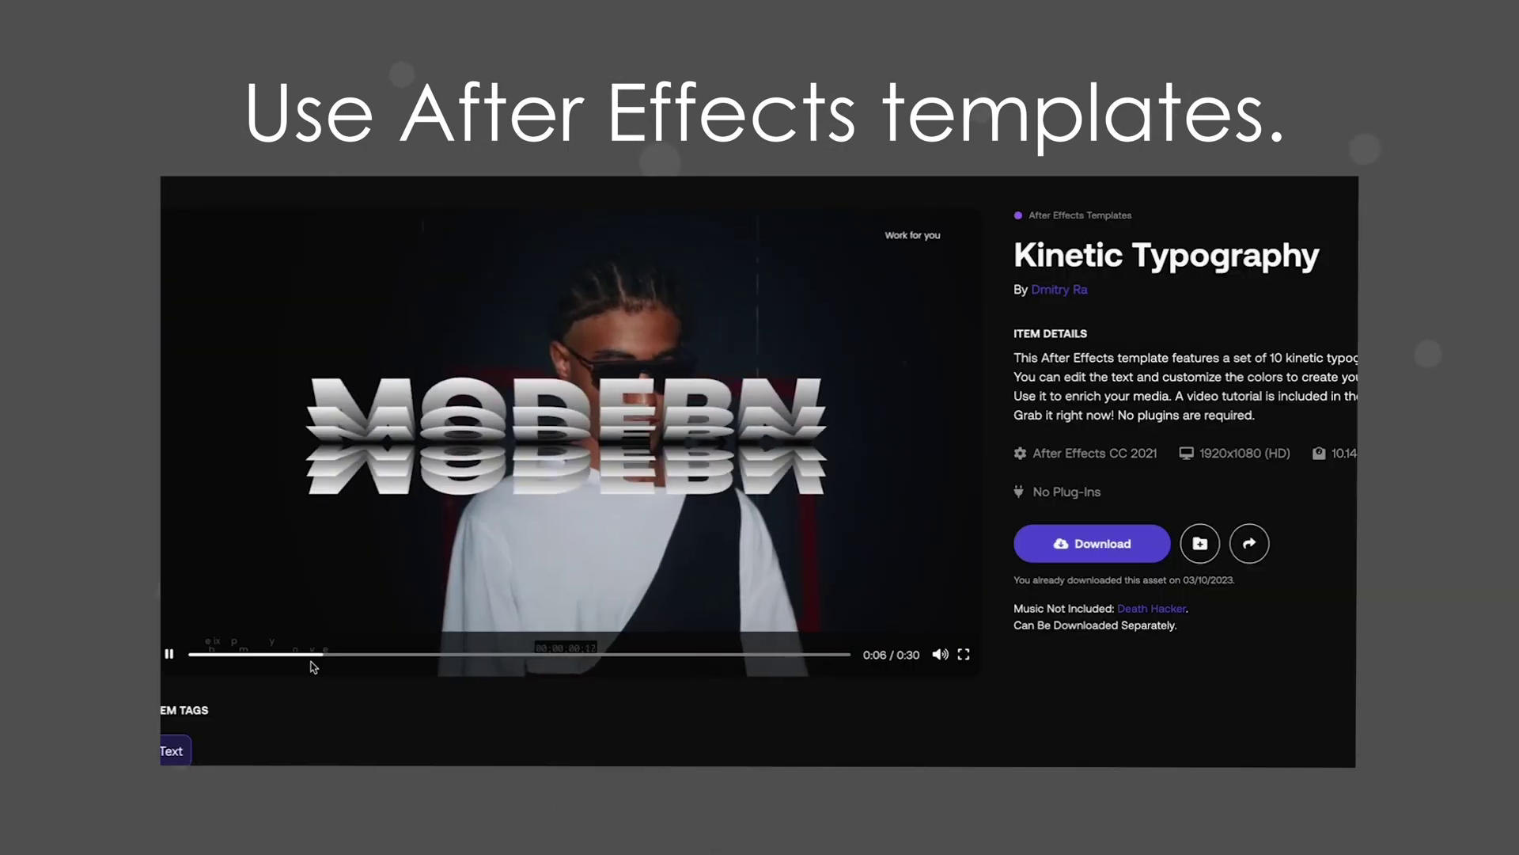